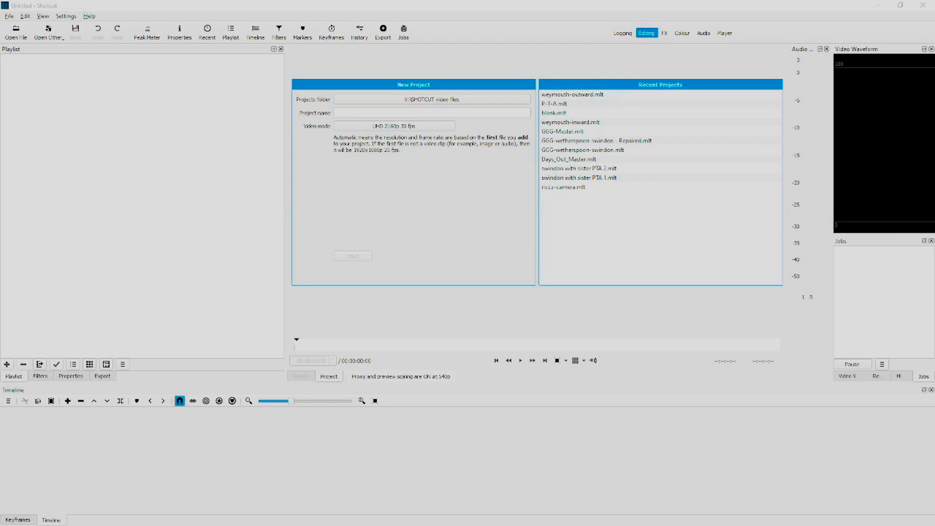
Step: Open the recent project weymouth-inward.mlt and place the timeline playhead at about 00:03:43
click(564, 122)
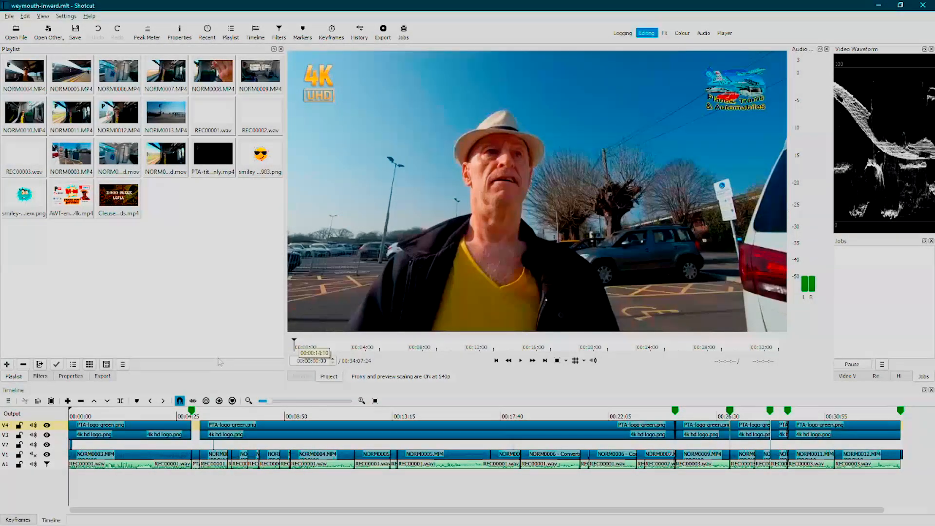
click(145, 419)
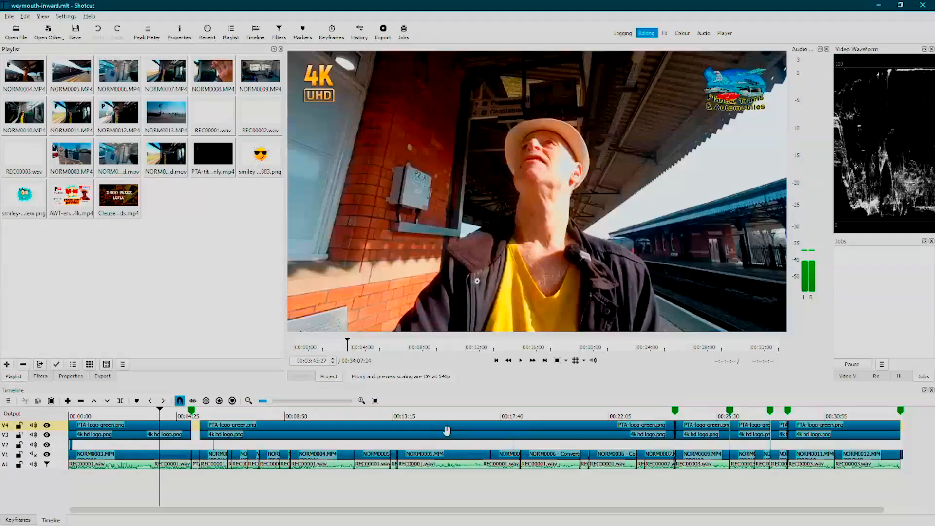
Step: Select the long NORM0005.MP4 clip on track V1 and the REC00001.wav clip beneath it on track A1
right_click(450, 456)
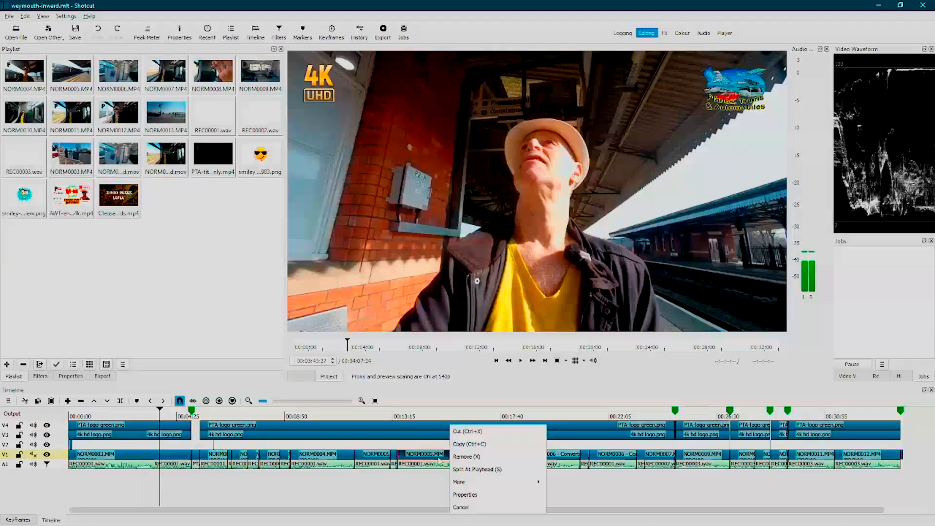
click(440, 458)
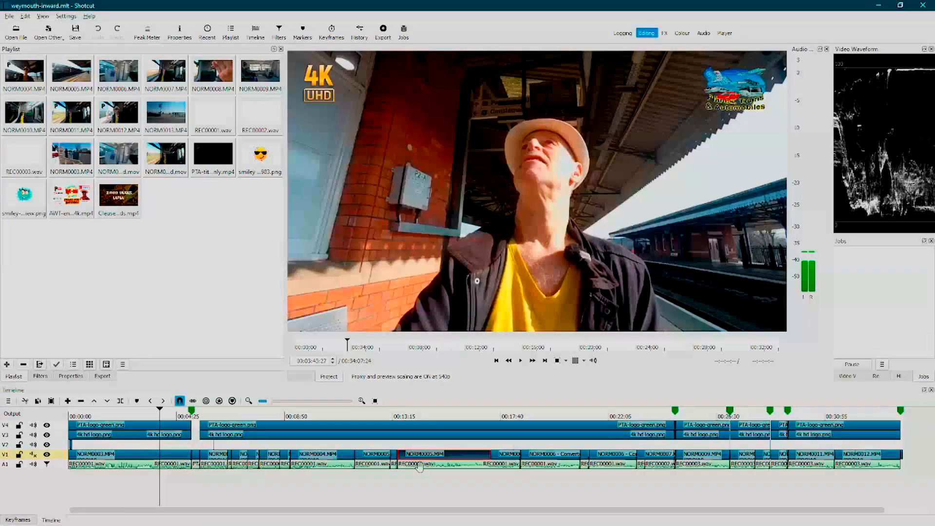
click(421, 466)
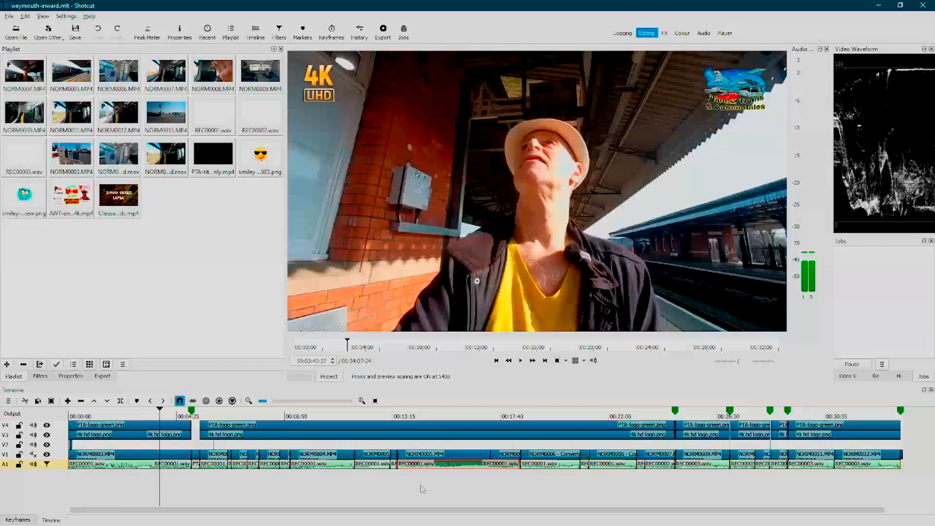
mouse_move(295, 465)
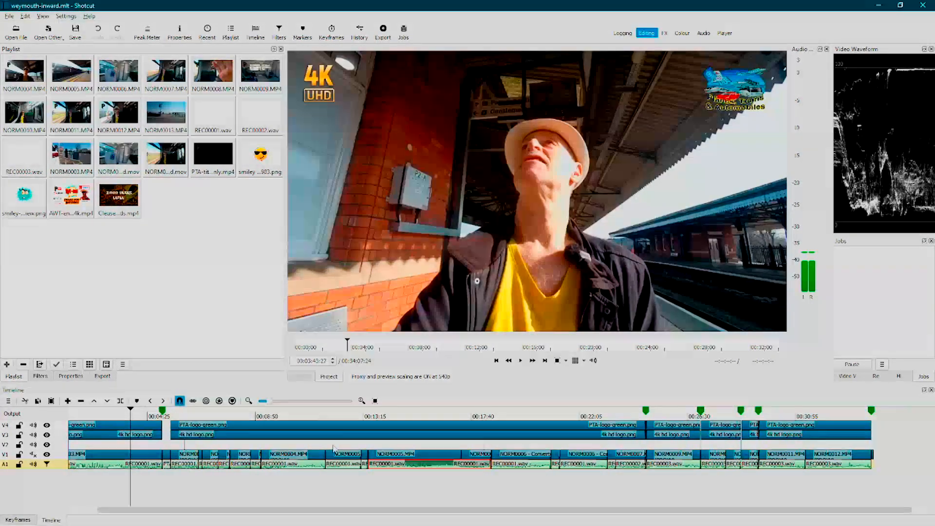
scroll(333, 446, down, 1)
scroll(333, 445, up, 1)
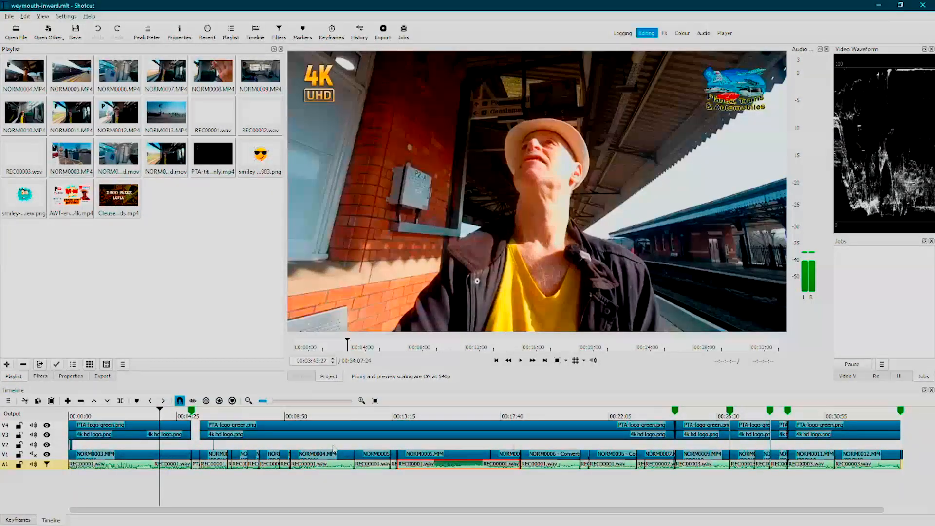
scroll(333, 447, down, 2)
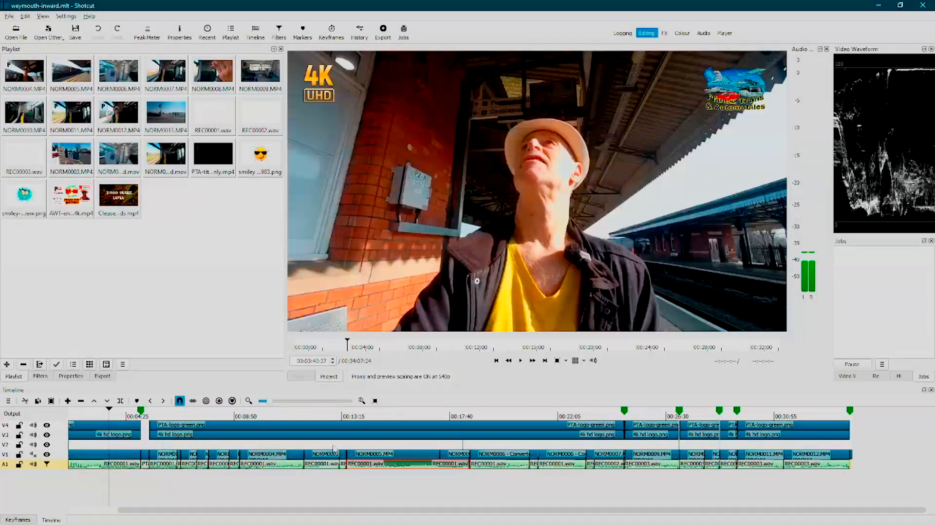
scroll(333, 447, up, 2)
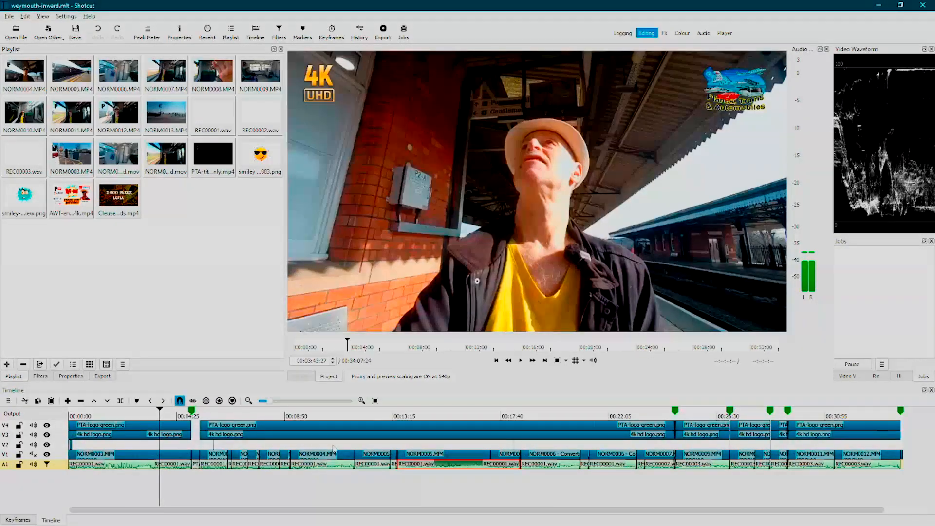
scroll(333, 447, down, 2)
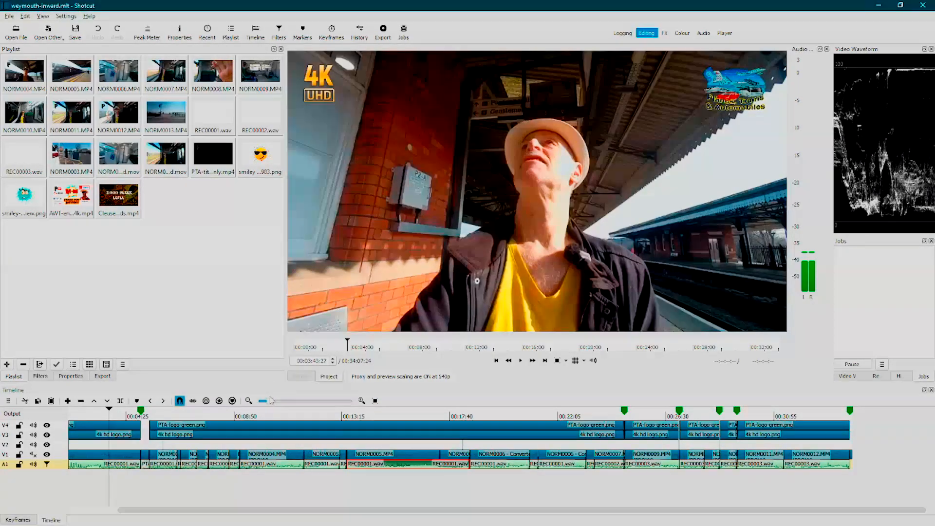
Step: Magnify the timeline closely around 00:03:44 and play the project from there to about 00:03:54
drag(273, 401, 337, 400)
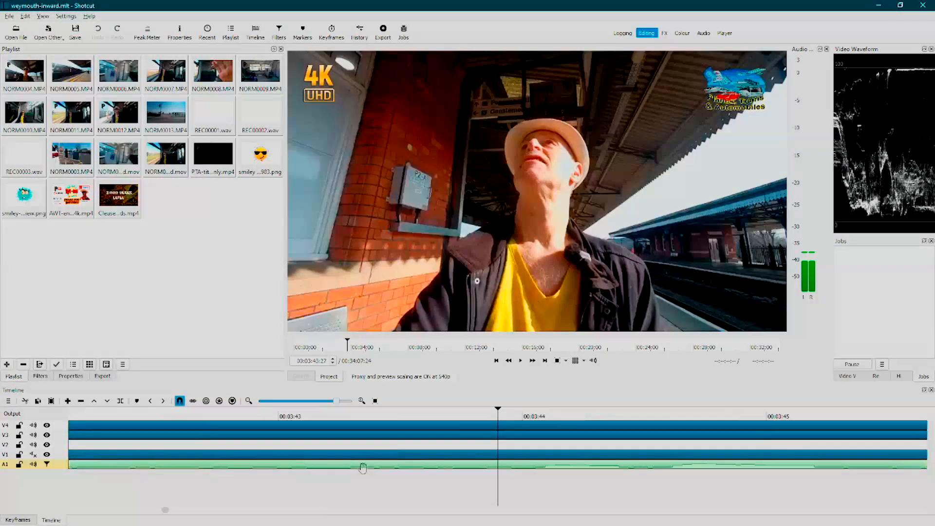
click(538, 466)
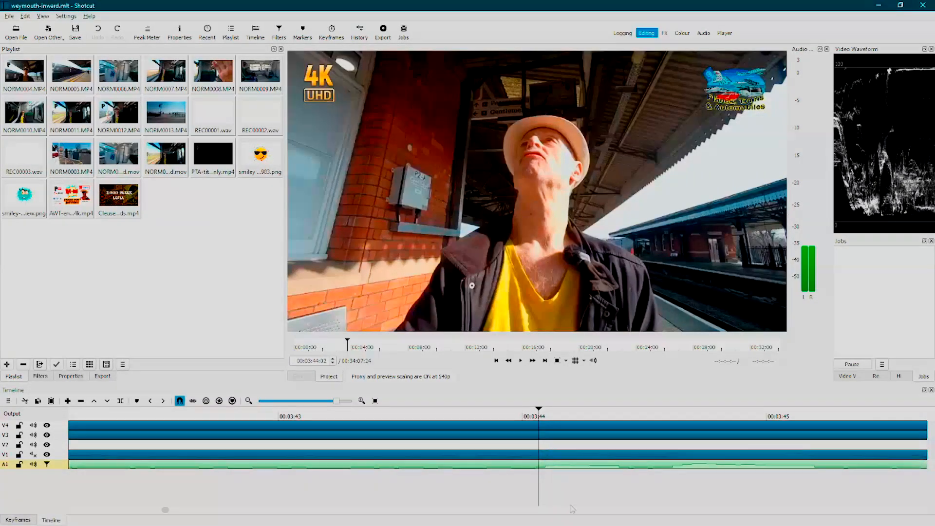
key(space)
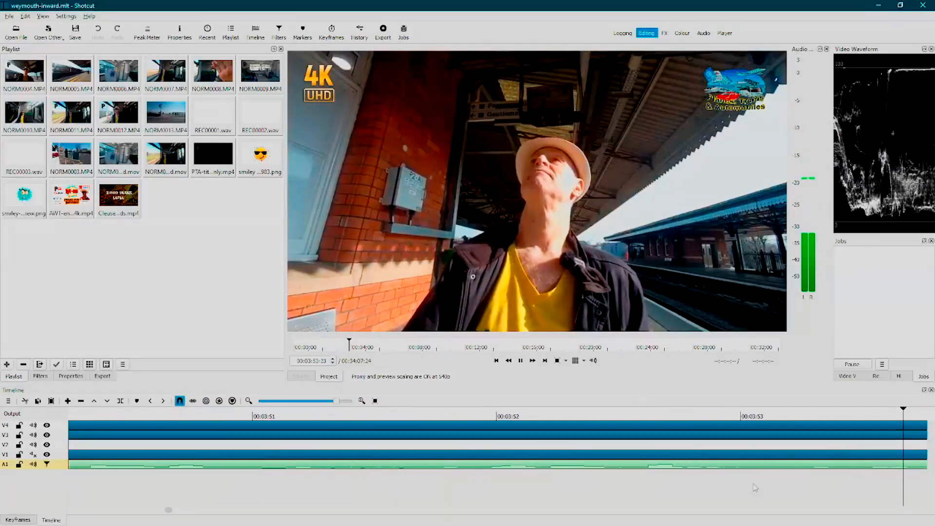
key(space)
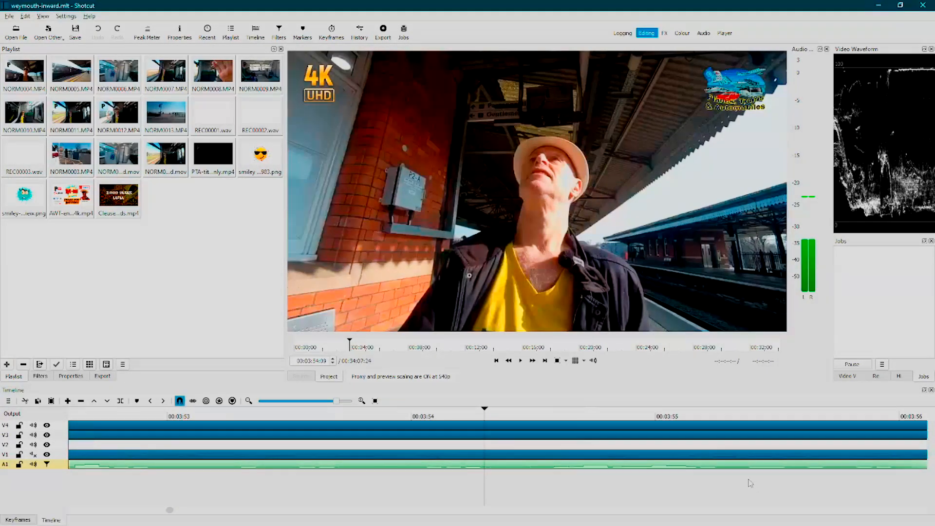
Step: Place the playhead at 00:03:52:19, compare timeline magnifications around it, and fit the whole project in the timeline
click(320, 401)
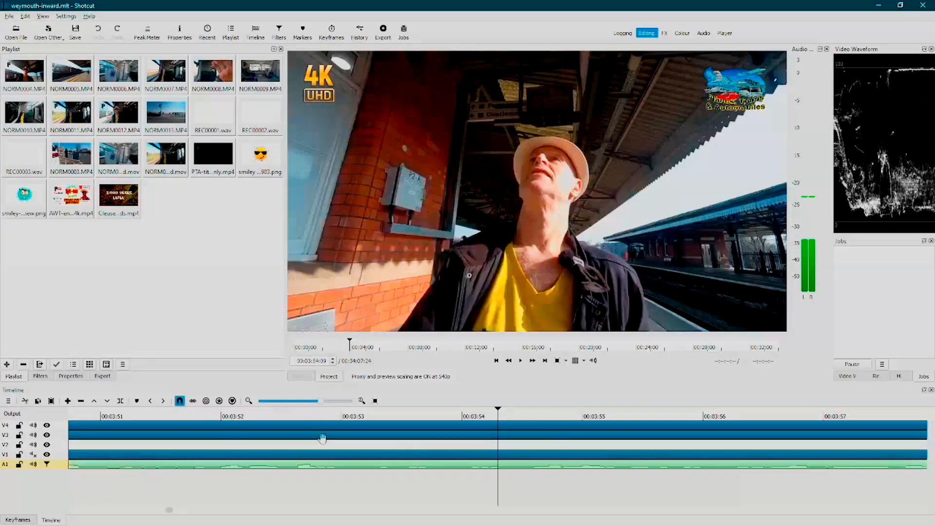
click(298, 480)
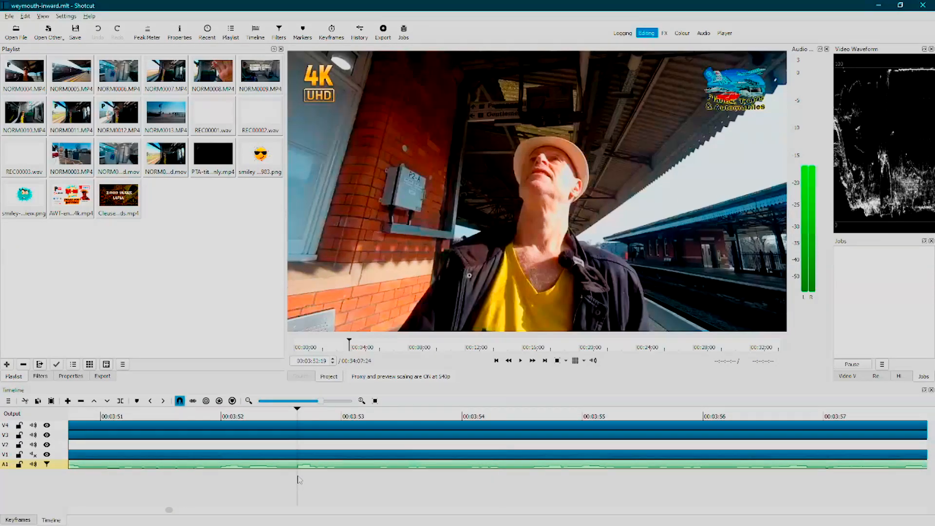
click(336, 401)
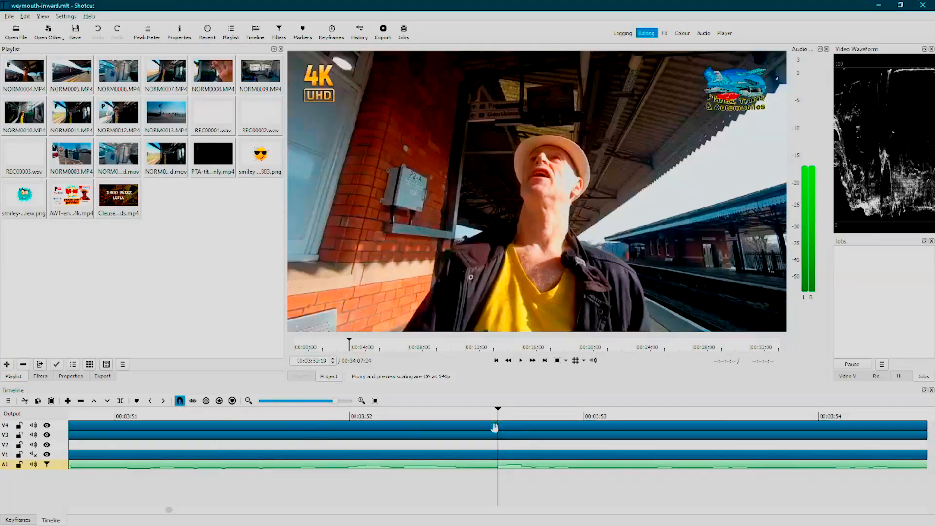
click(330, 402)
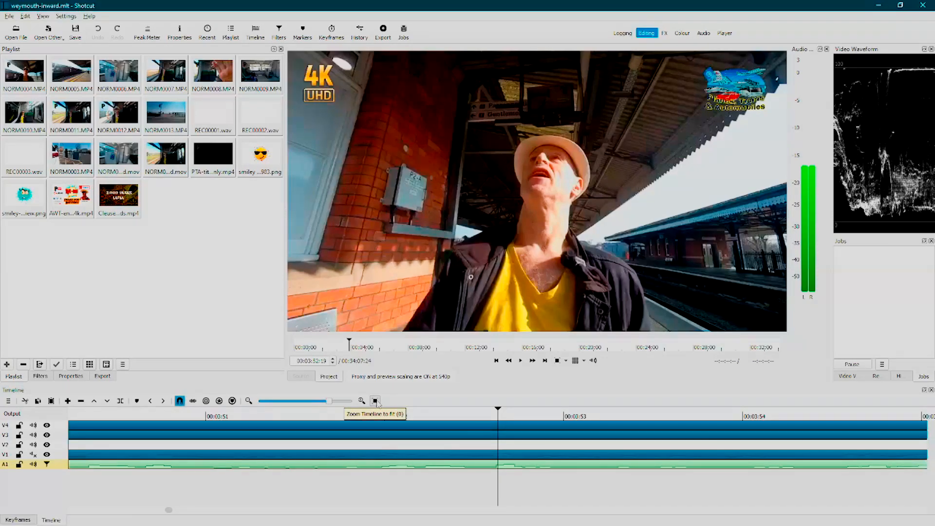
click(376, 401)
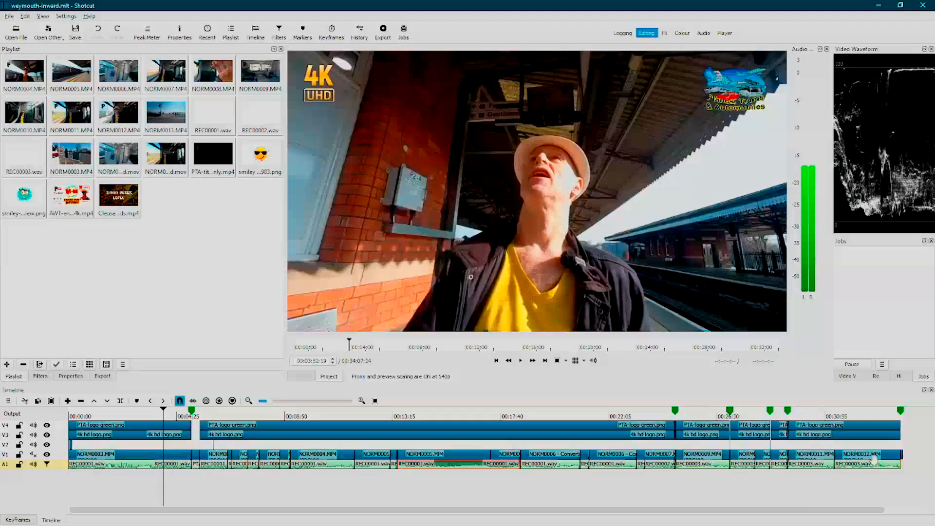
Step: Magnify the timeline around the second marker and place the playhead on it at 00:24:48:21
click(675, 411)
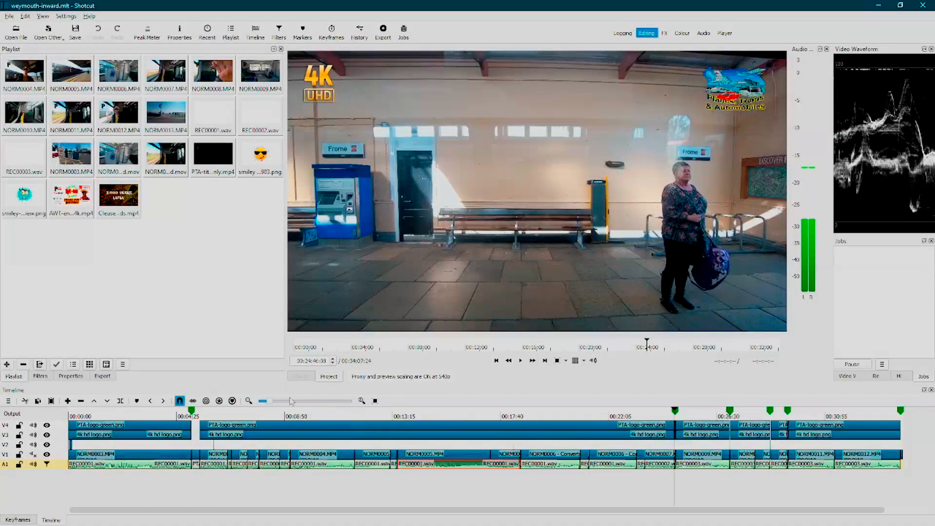
click(325, 400)
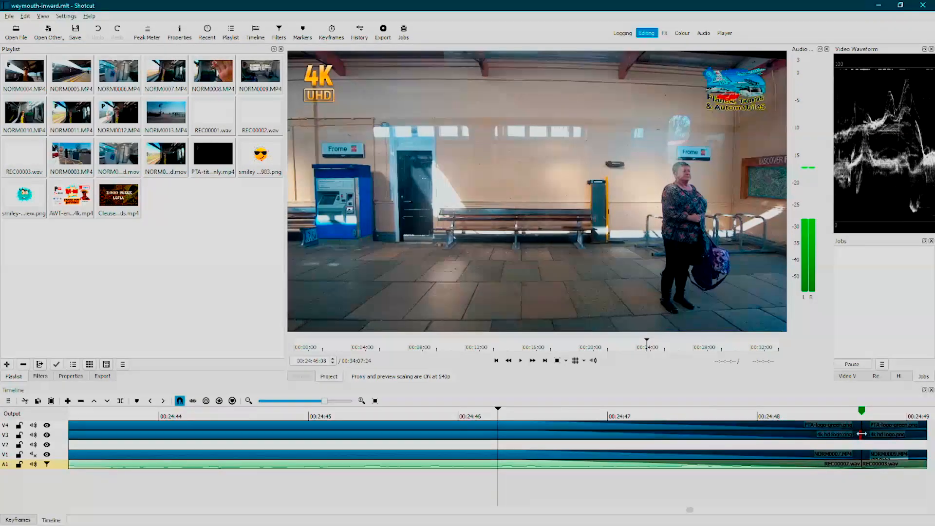
click(863, 486)
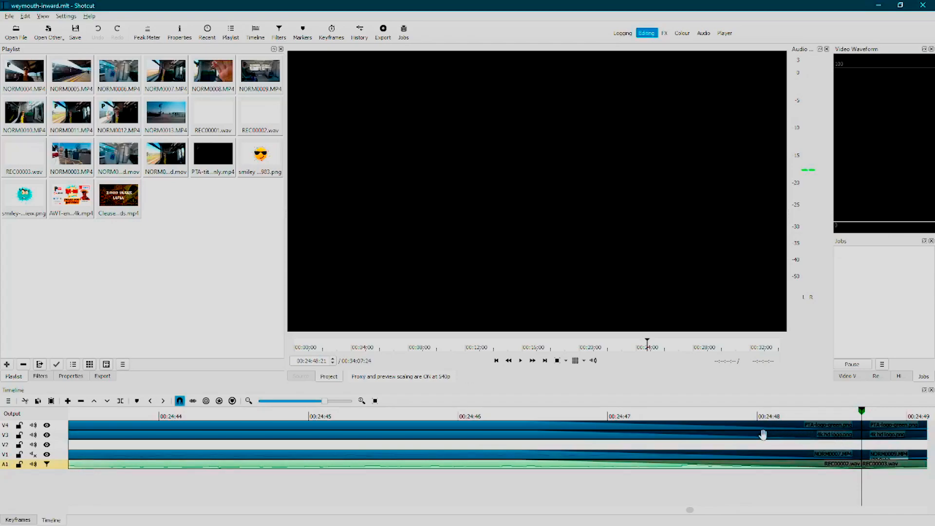
Step: Adjust the fade-out of the 4k hd logo.png clip before the marker on track V3 and play the transition from about 00:24:46
click(592, 436)
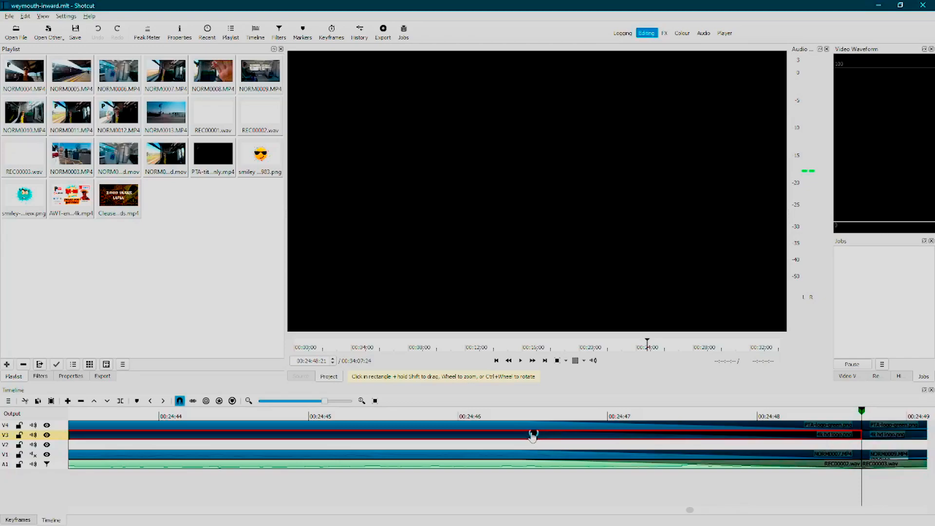
drag(532, 436, 550, 437)
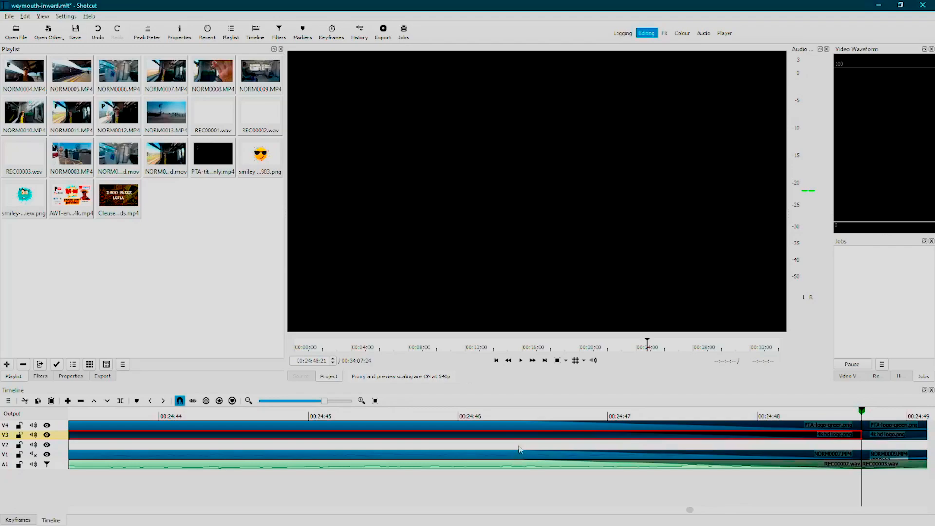
click(507, 492)
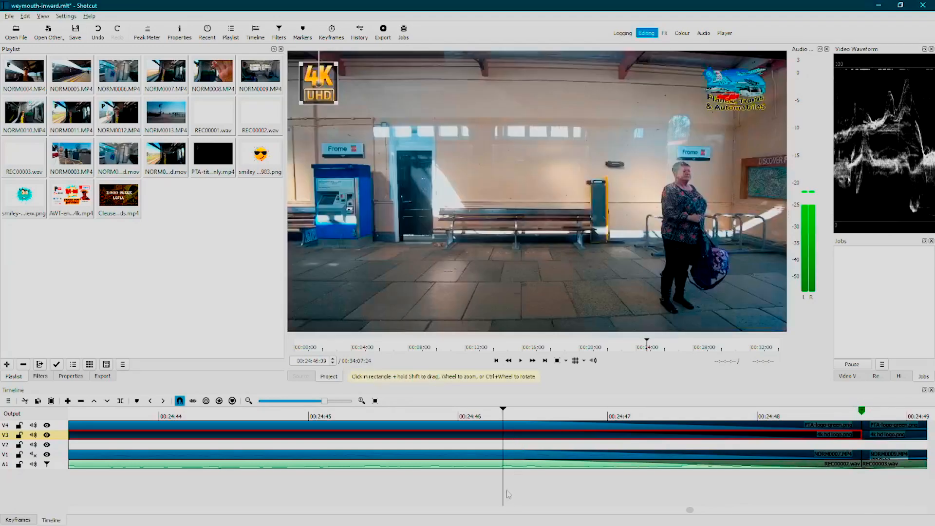
key(space)
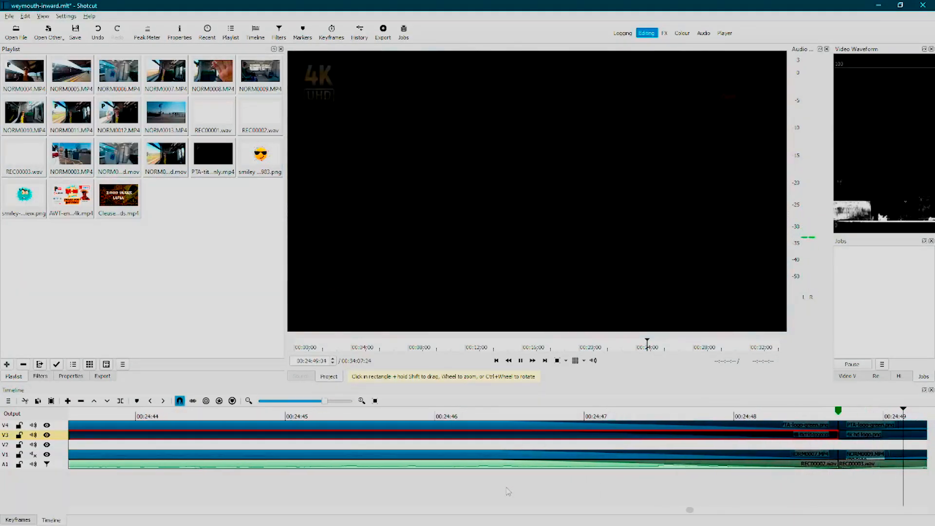
key(space)
Step: Switch to VEGAS Pro with TR tv remote intro.veg and magnify and shrink its timeline around the cursor
scroll(510, 485, down, 4)
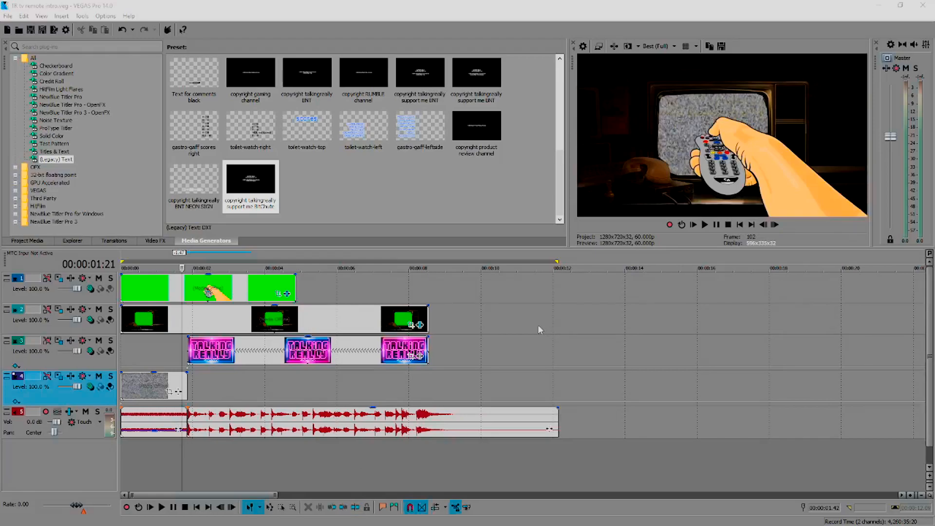
scroll(532, 326, up, 2)
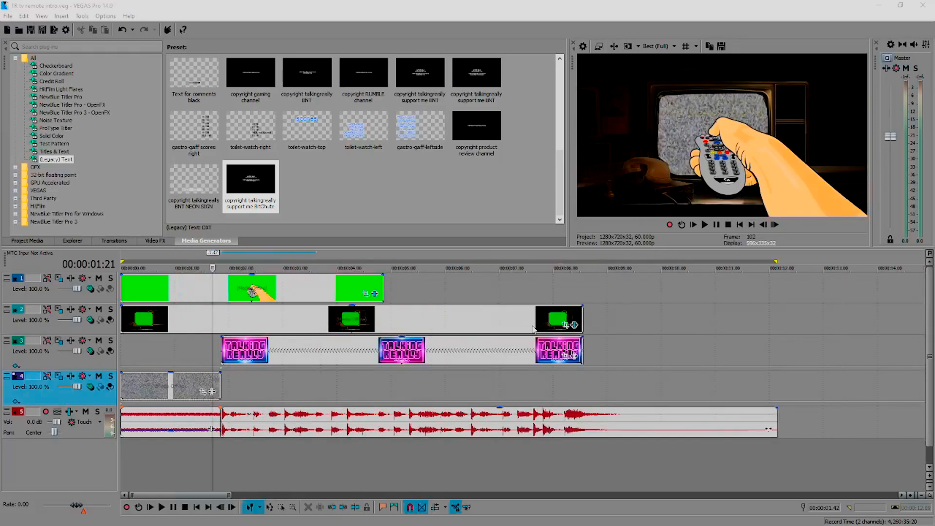
scroll(533, 329, up, 3)
scroll(533, 330, up, 3)
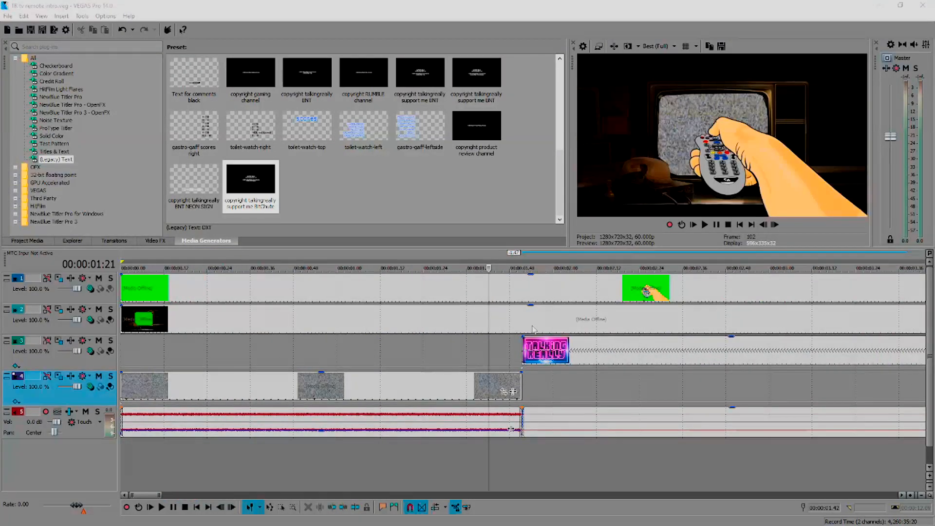
scroll(538, 332, down, 8)
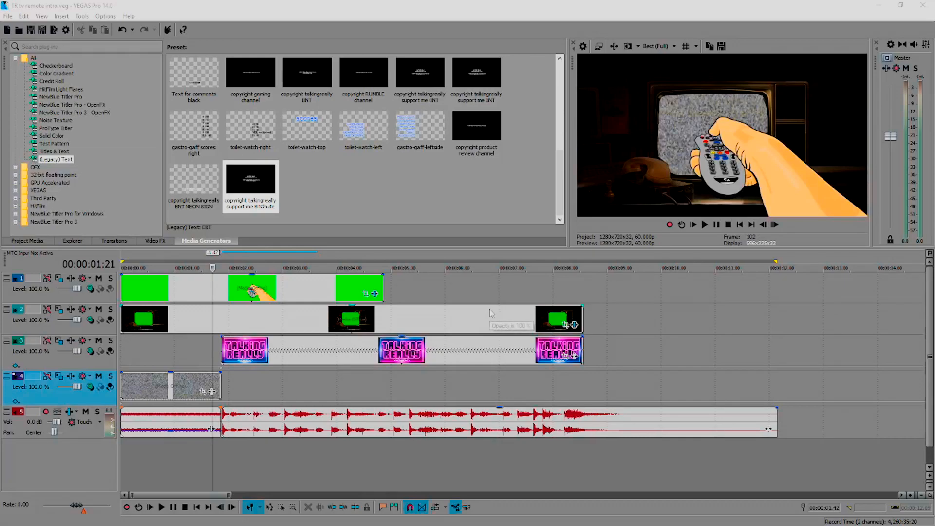
Step: Preview the intro at 00:00:06:19 and select the TALKING REALLY clip on track 3 at 00:00:06:14
click(480, 332)
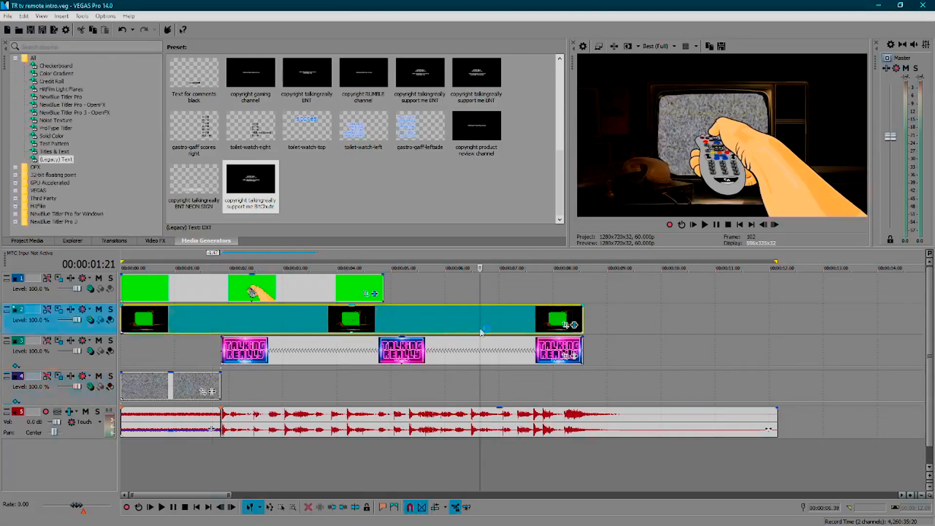
click(481, 295)
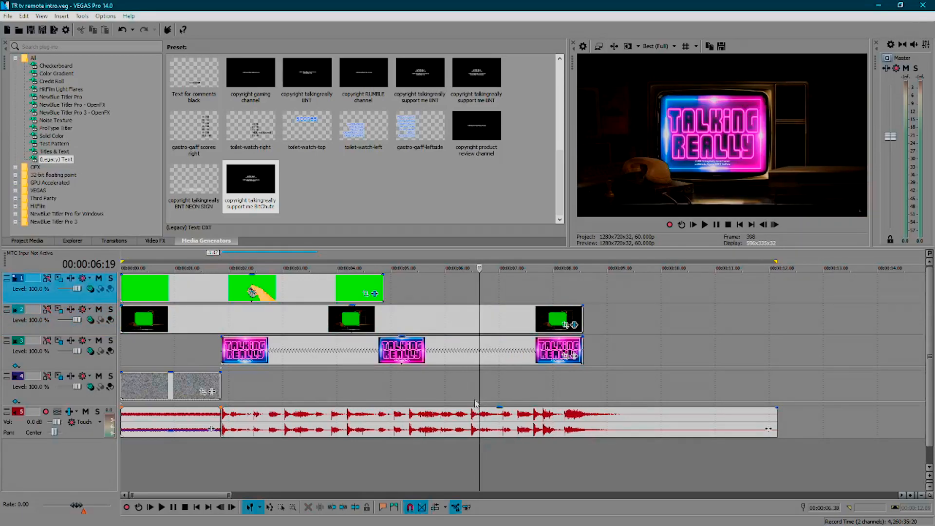
click(480, 349)
click(471, 352)
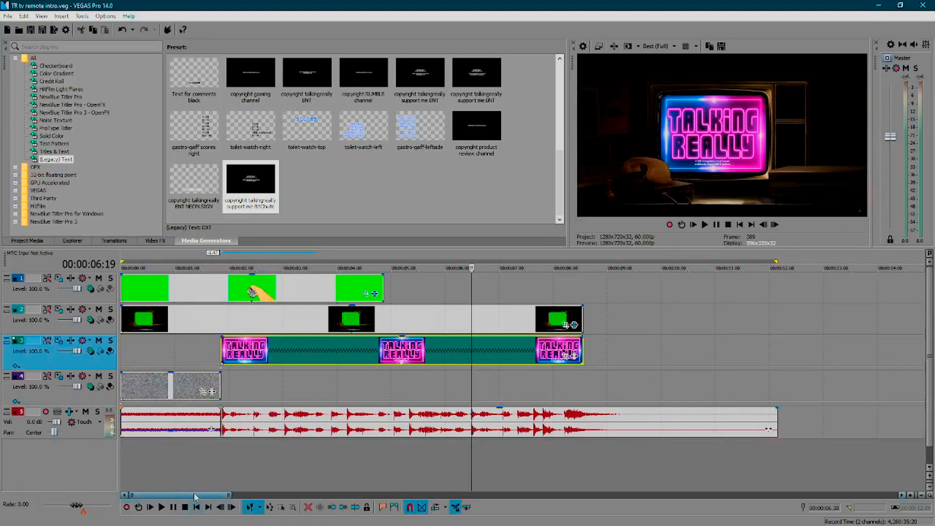
Step: Increase the track heights until the TALKING REALLY clip on track 3 shows as a large thumbnail
mouse_move(196, 494)
mouse_down()
mouse_move(271, 497)
mouse_move(193, 498)
mouse_up()
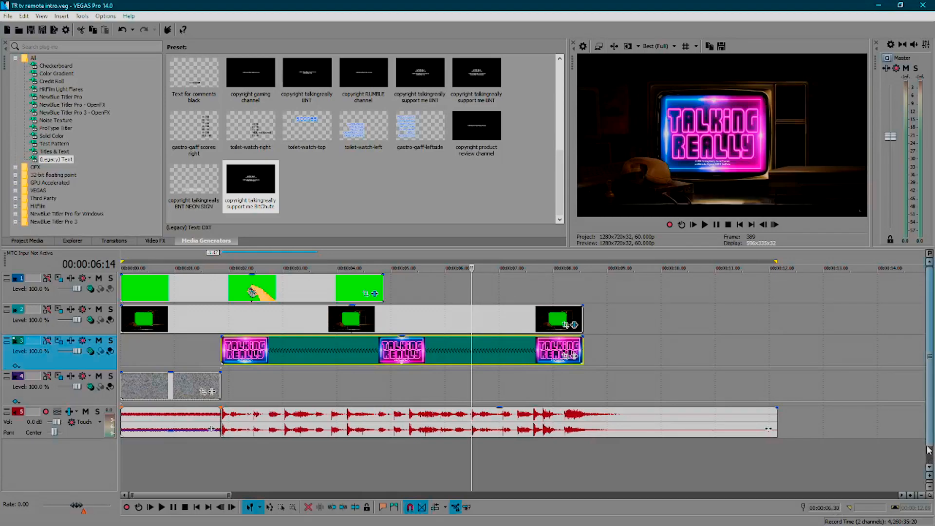
click(929, 476)
click(930, 487)
click(930, 476)
click(930, 476)
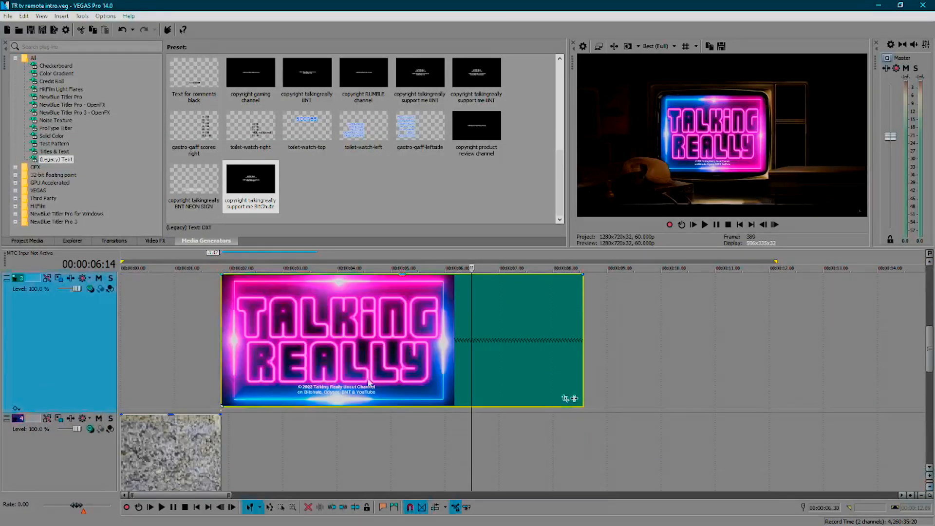
Step: Shrink the track heights until all five tracks fit, play the intro from the beginning, and return to the start
click(930, 487)
click(929, 487)
click(930, 488)
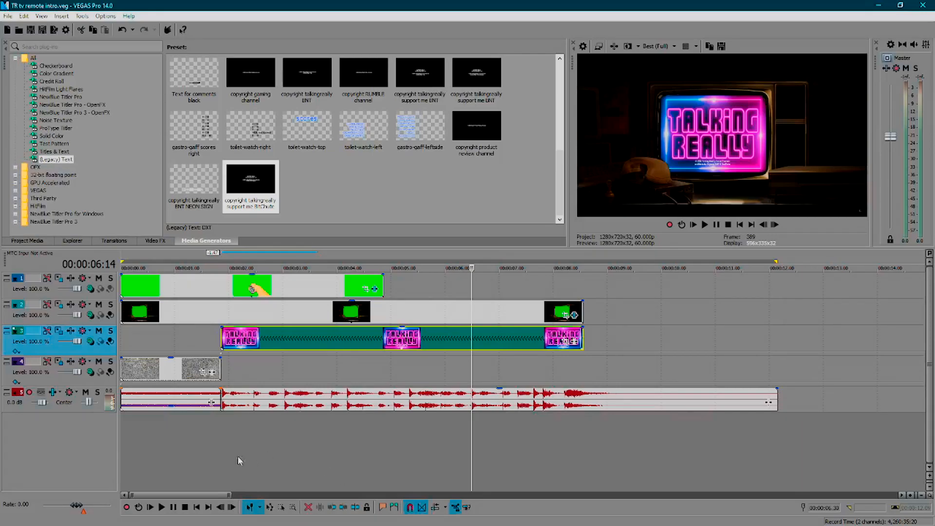
click(196, 506)
key(space)
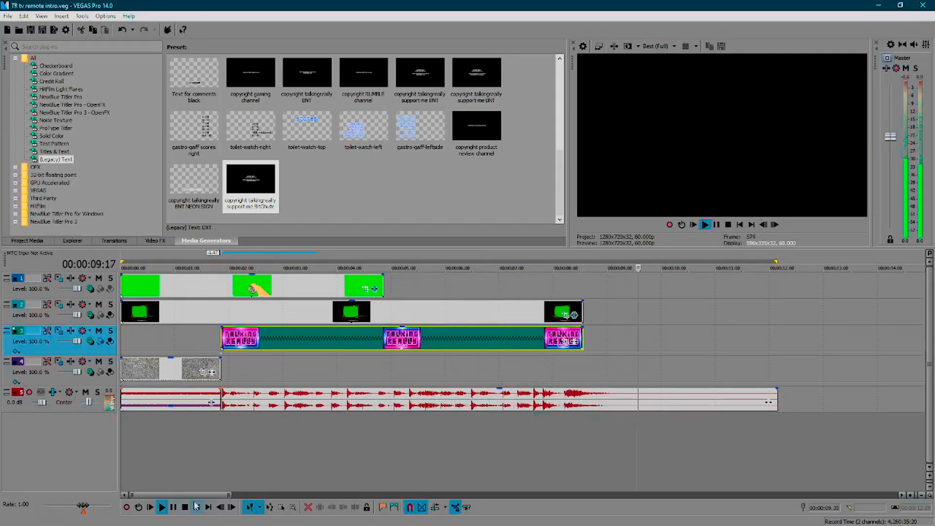
click(196, 505)
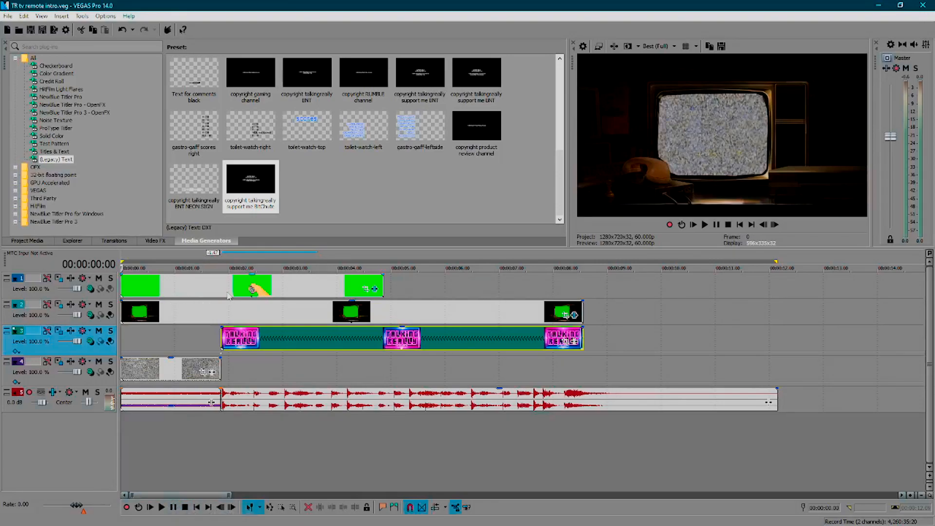
Step: Select the clips on tracks 1, 2 and 3 in turn and view the TALKING REALLY clip's video event properties without changing them
click(248, 288)
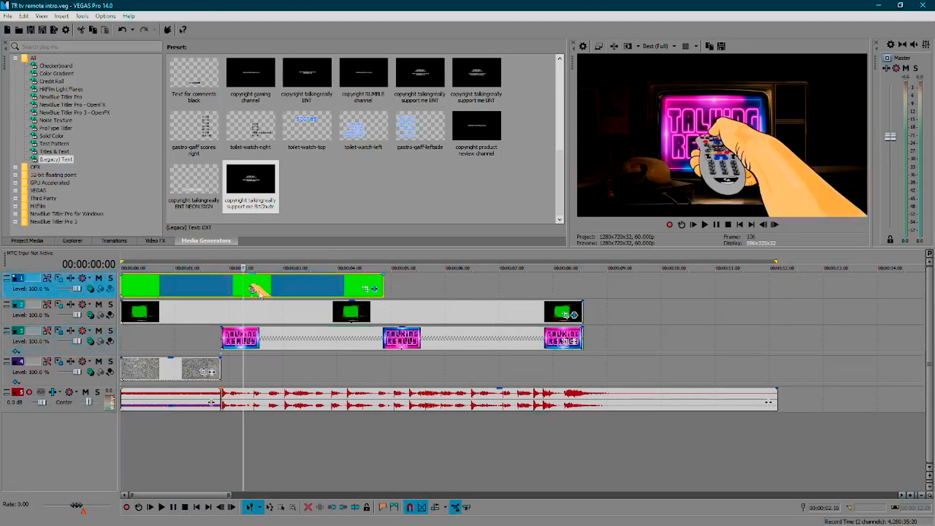
click(253, 320)
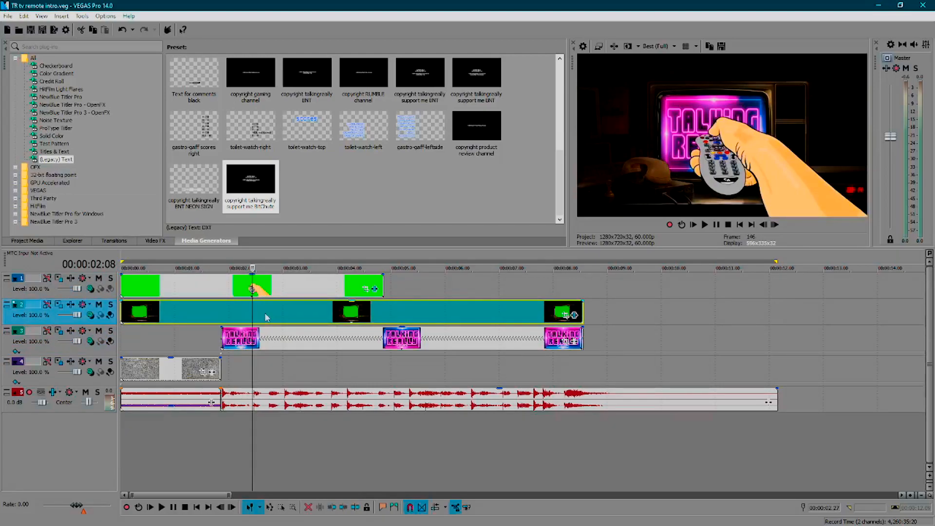
click(261, 346)
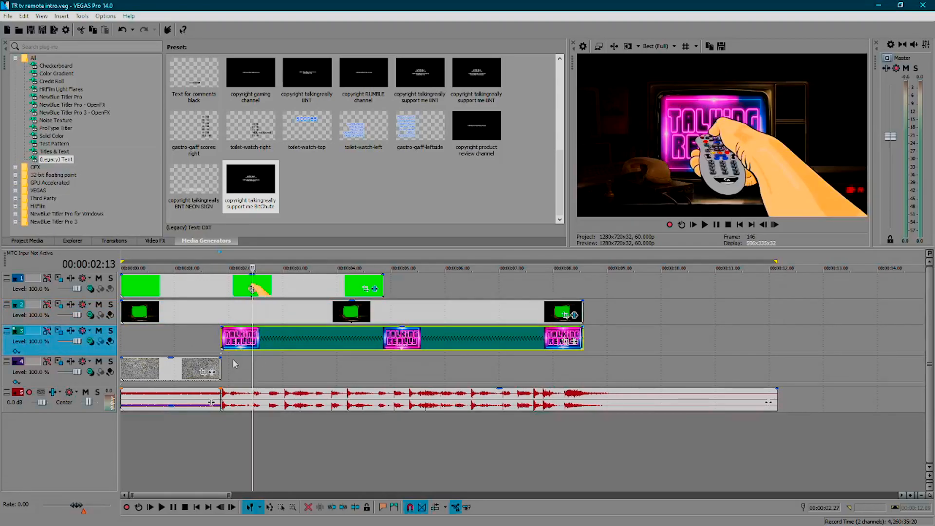
right_click(269, 349)
click(294, 340)
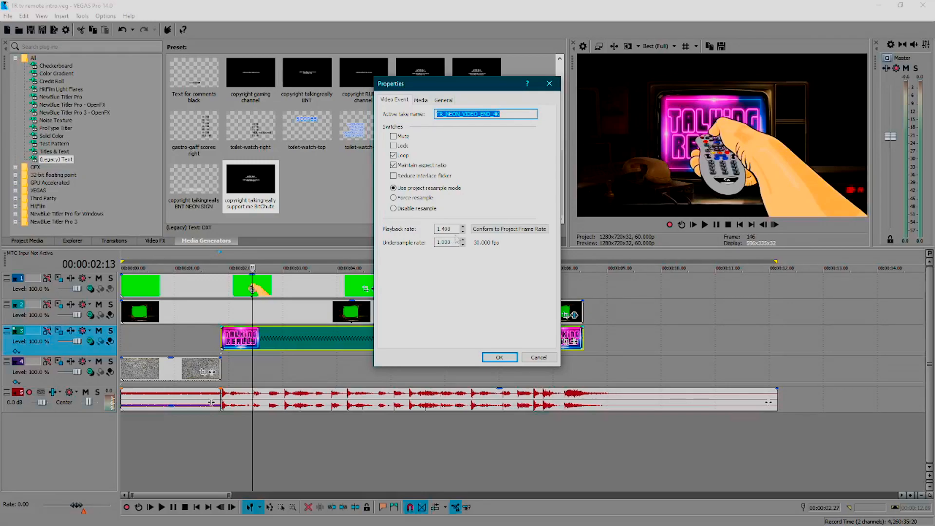
click(527, 359)
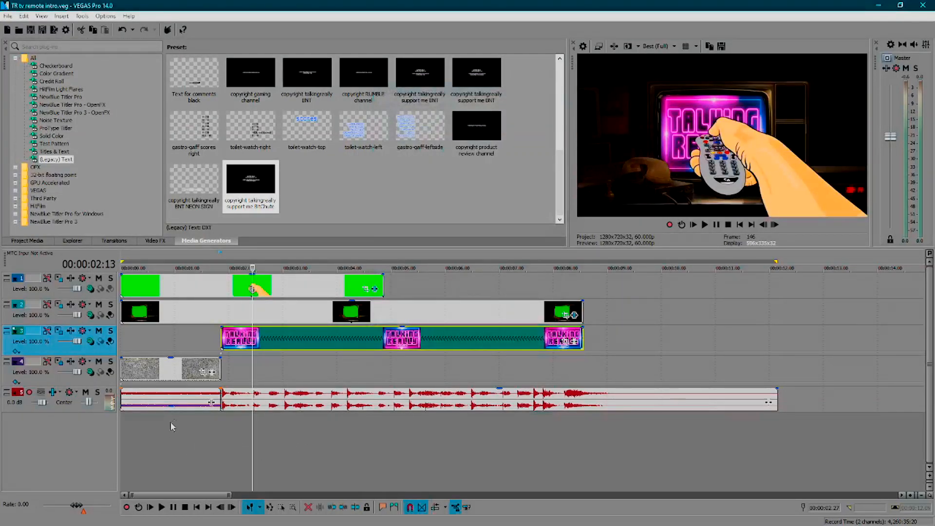
Step: Inspect the static noise clip on track 4, the green-screen TV clip on track 2 and the longer audio clip on track 5
click(189, 367)
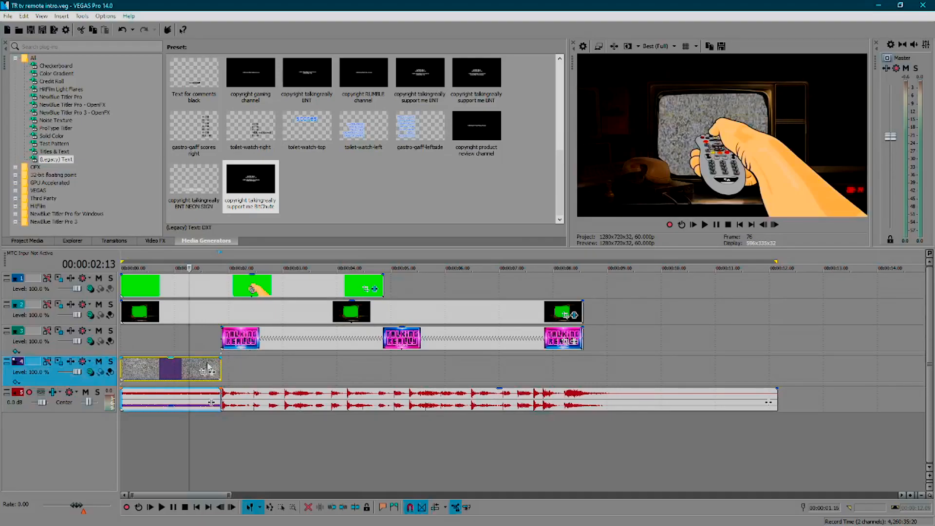
click(148, 320)
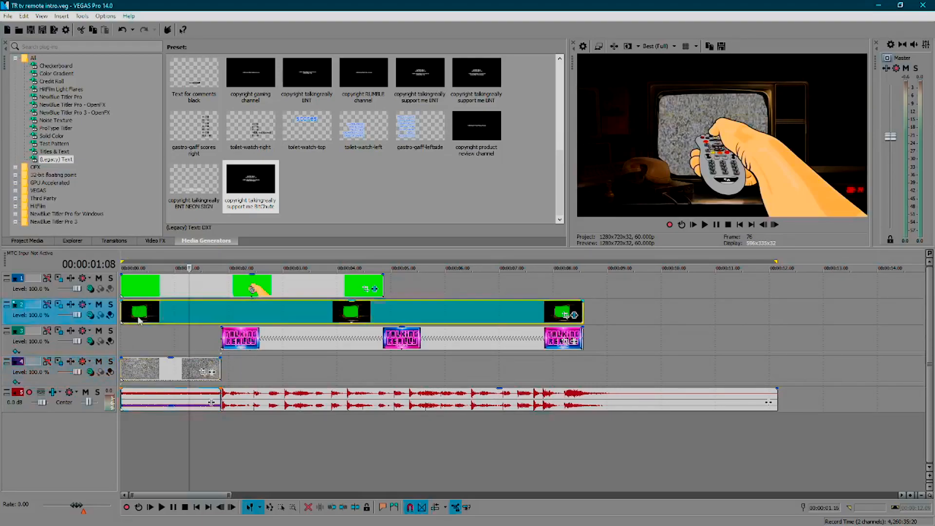
click(147, 321)
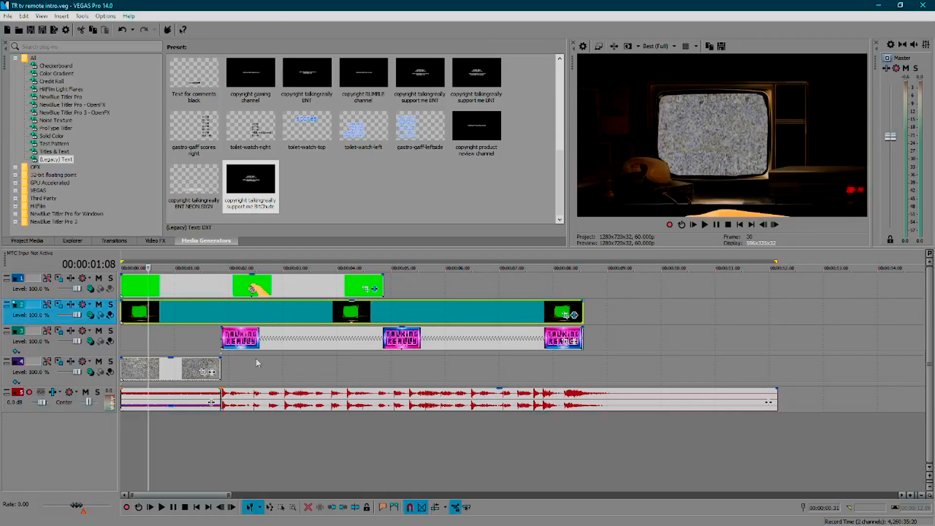
click(232, 393)
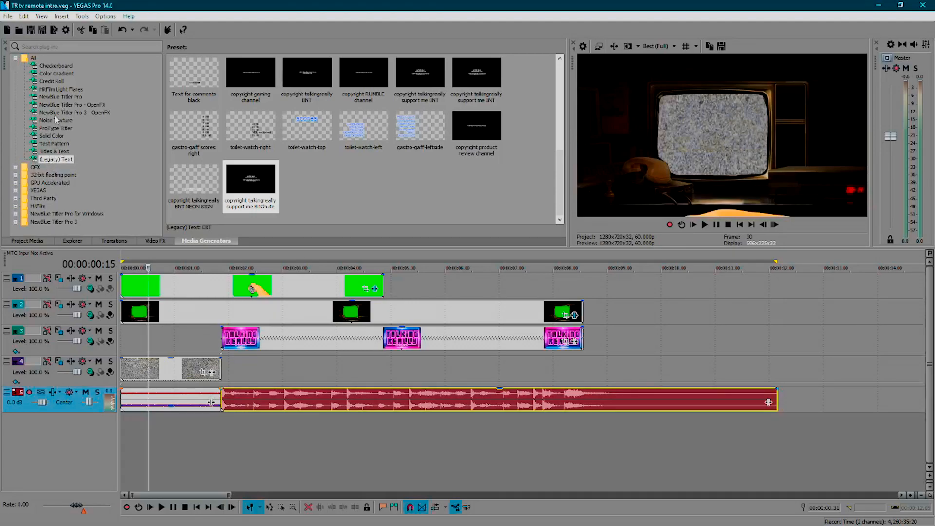
Step: View the project's media and open the video bits and pieces folder in the Explorer
click(26, 240)
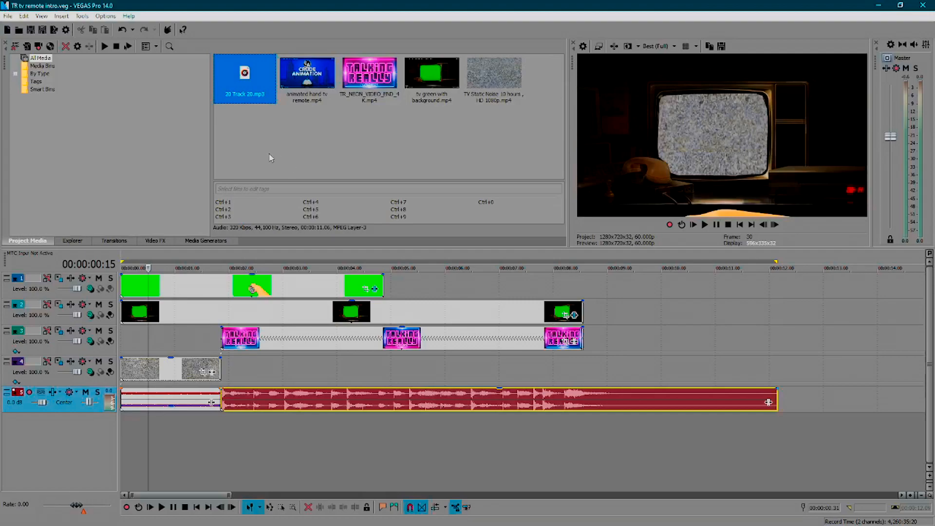
click(71, 242)
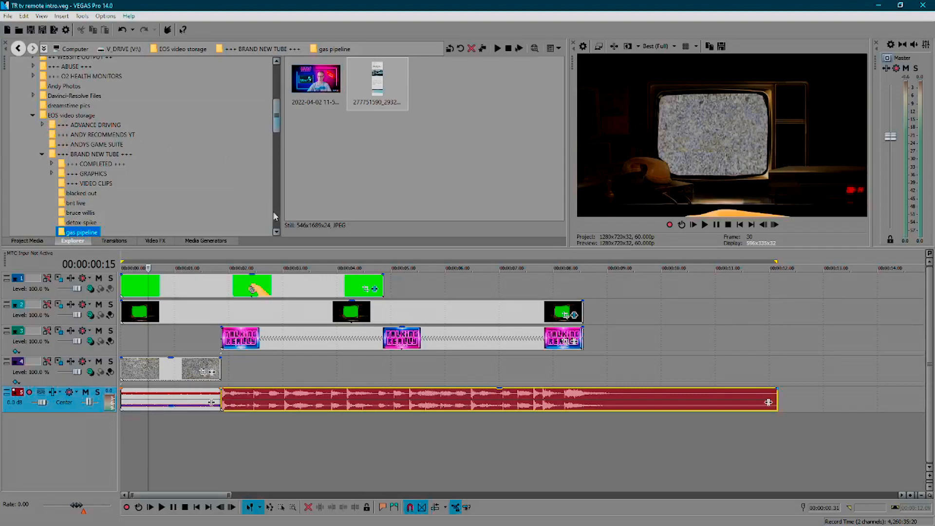
scroll(281, 229, down, 10)
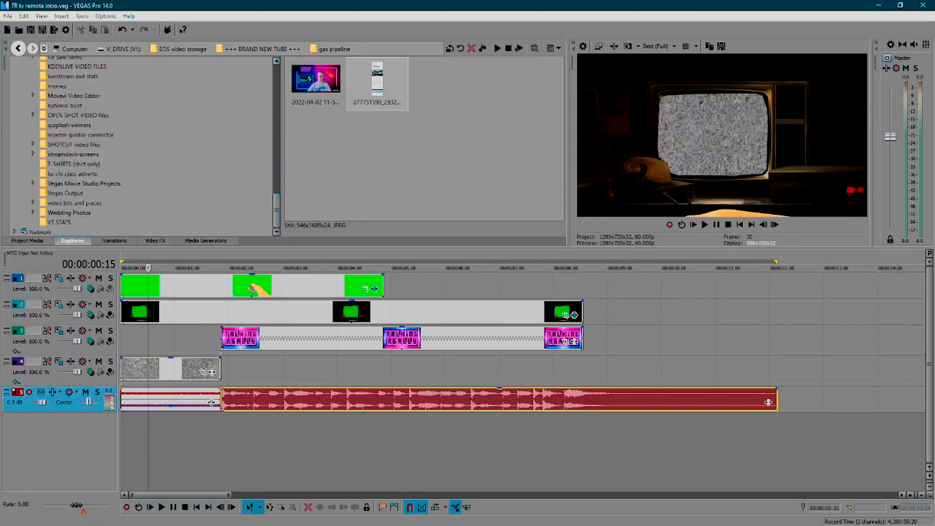
click(55, 205)
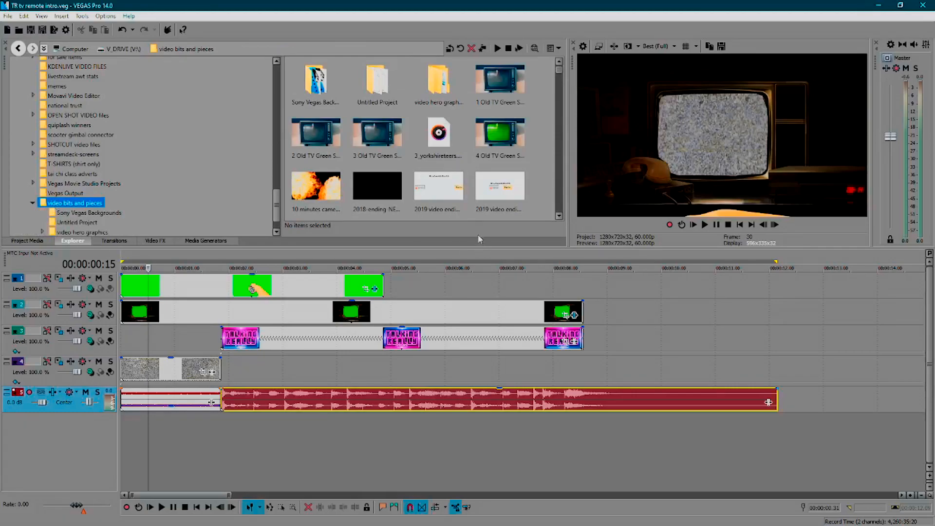
Step: Browse the thumbnails in the video bits and pieces folder down to the Crude Animation clips
click(389, 143)
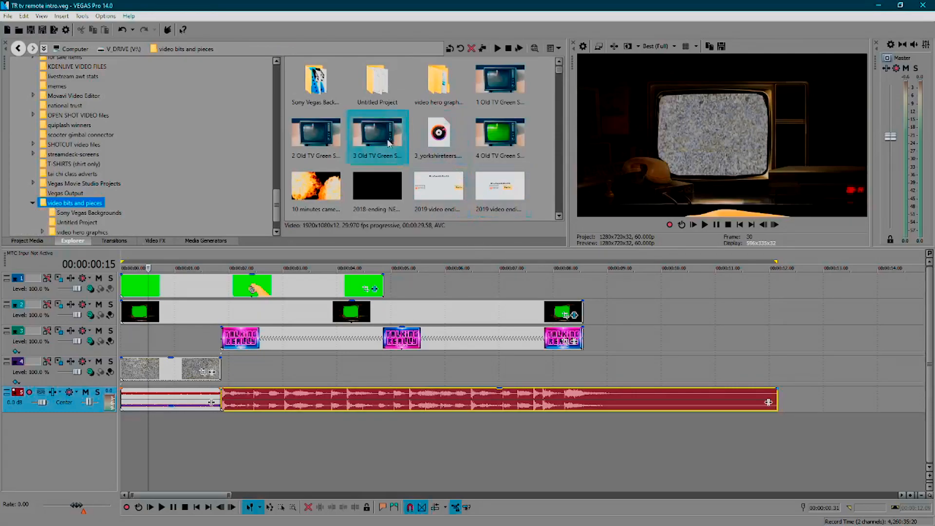
scroll(388, 143, down, 1)
scroll(388, 142, down, 6)
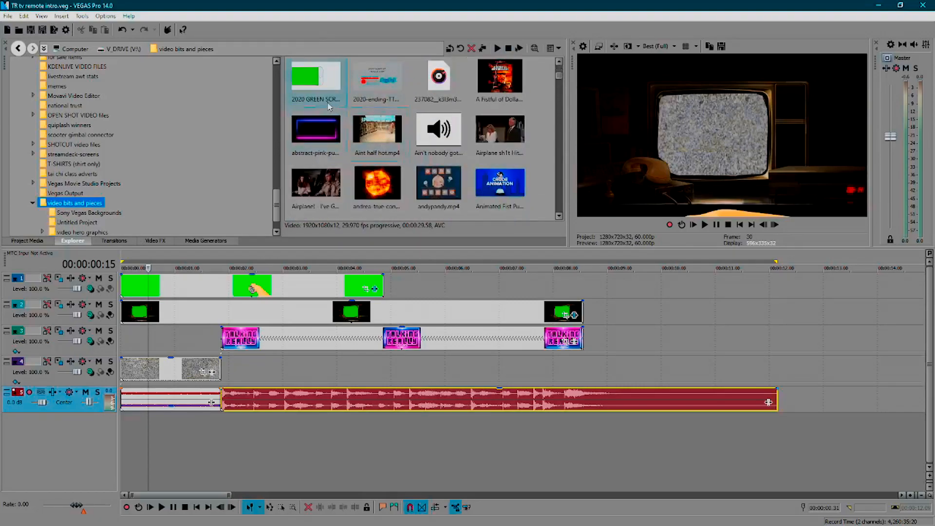
click(330, 146)
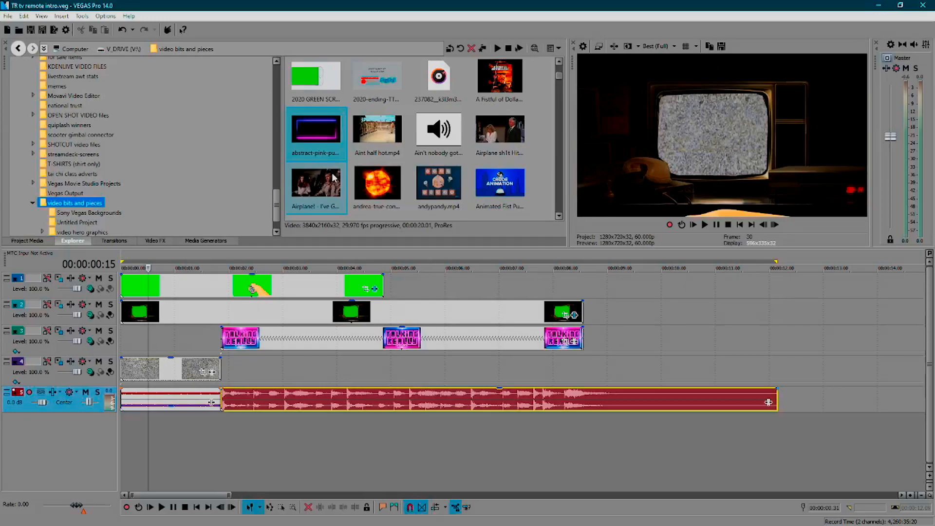
scroll(334, 178, down, 2)
scroll(334, 178, down, 3)
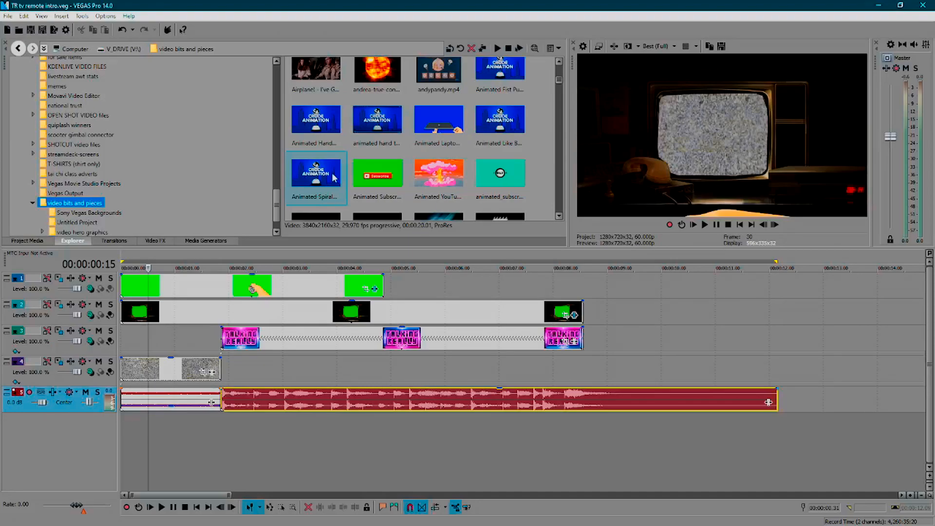
scroll(334, 179, up, 1)
scroll(326, 176, down, 2)
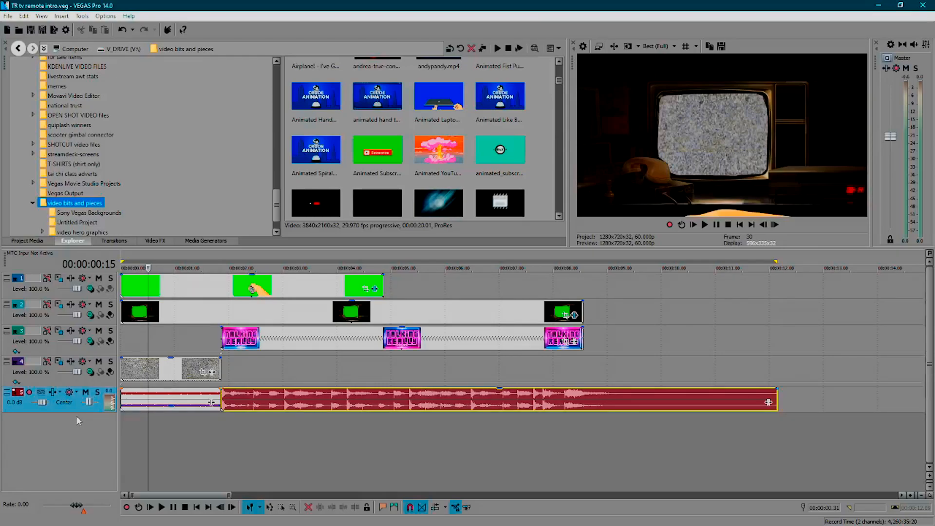
Step: Review the track options for video track 4, audio track 5 and the empty track area without choosing any
right_click(81, 383)
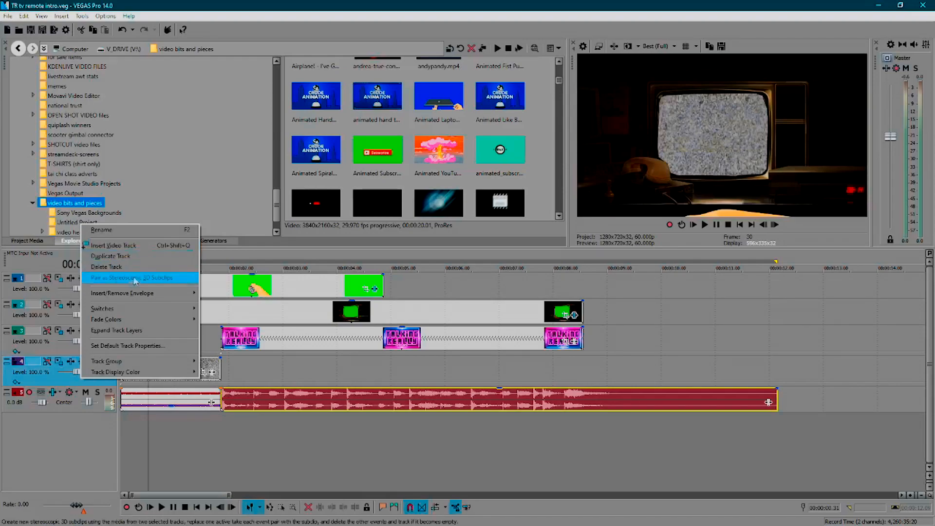
click(86, 410)
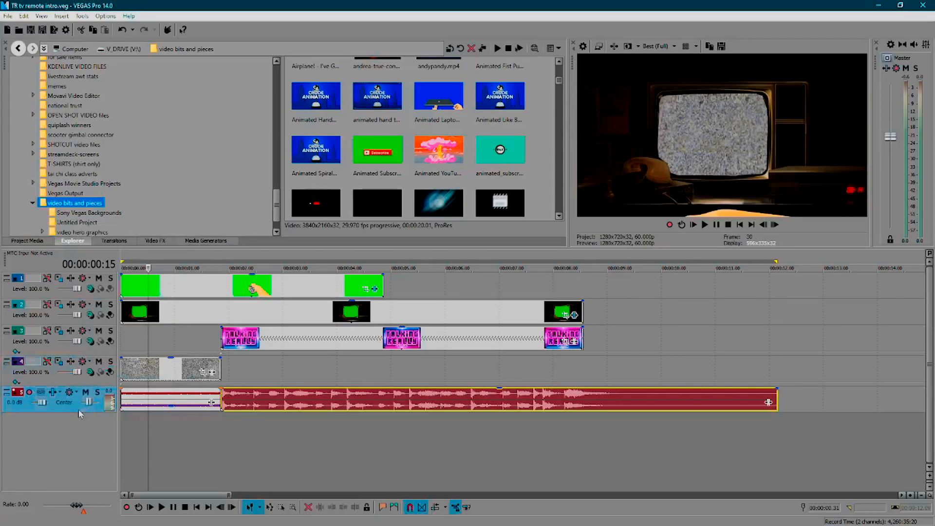
right_click(78, 409)
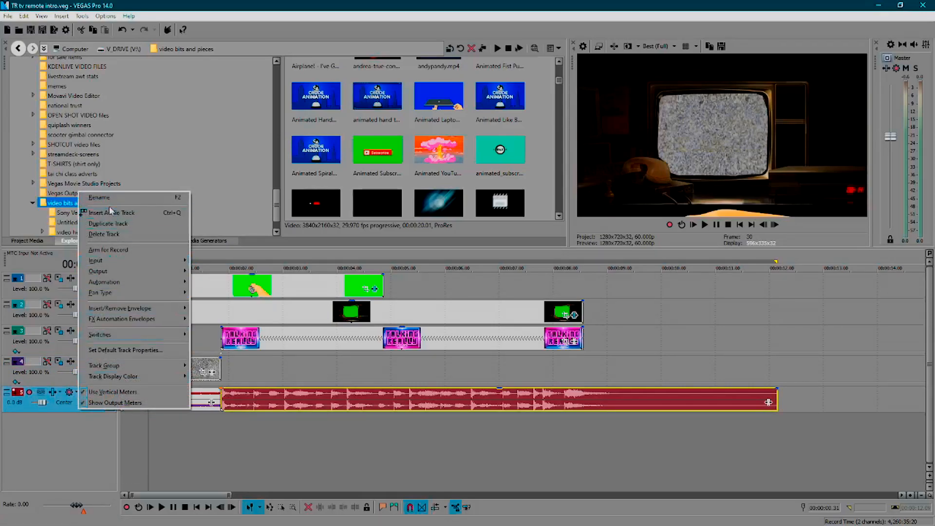
click(35, 449)
right_click(35, 450)
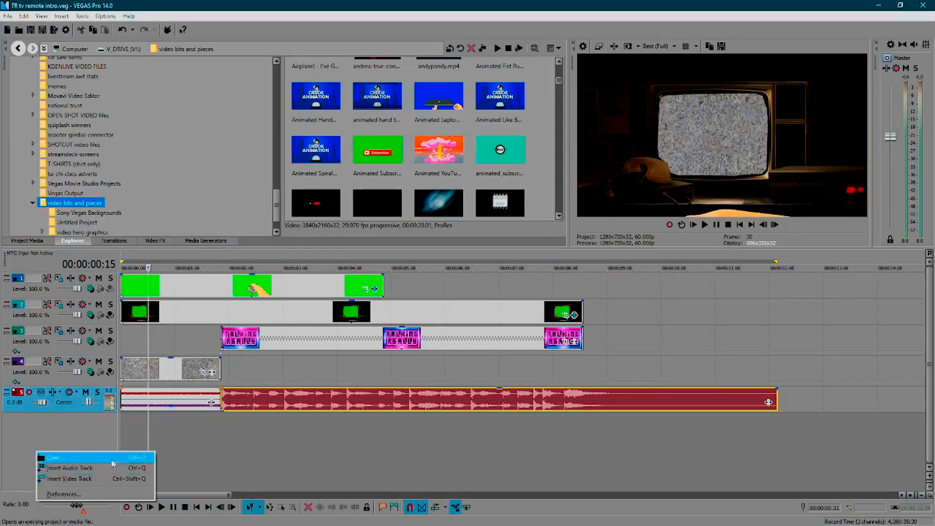
click(305, 470)
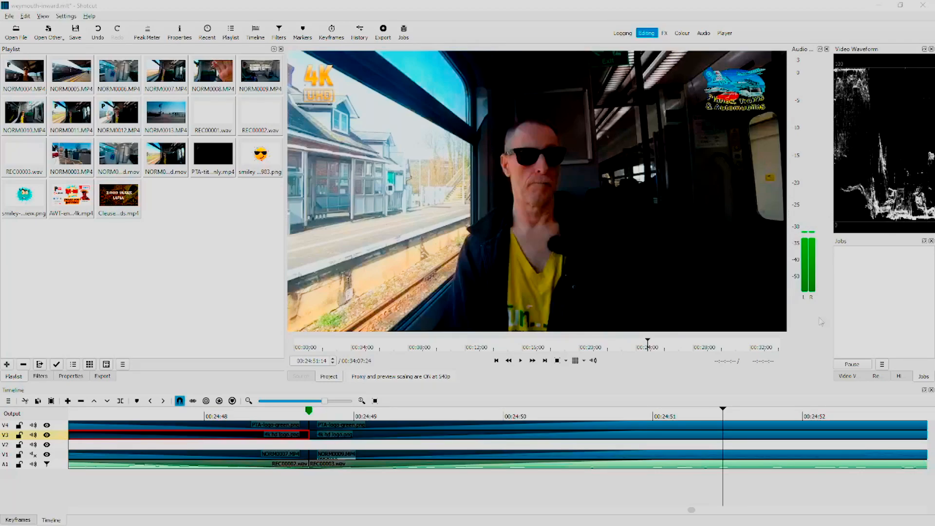
Step: Switch to Shotcut and close the weymouth-inward.mlt project
click(8, 18)
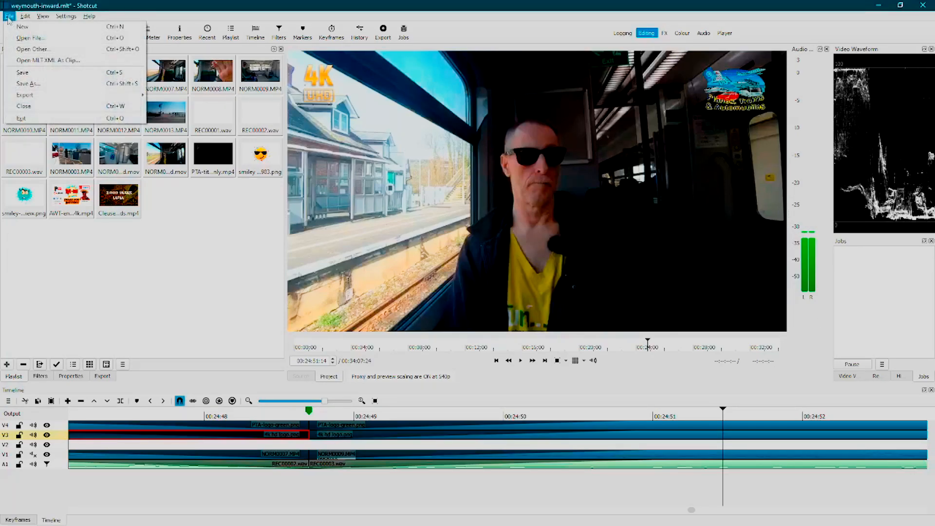
click(21, 120)
click(466, 280)
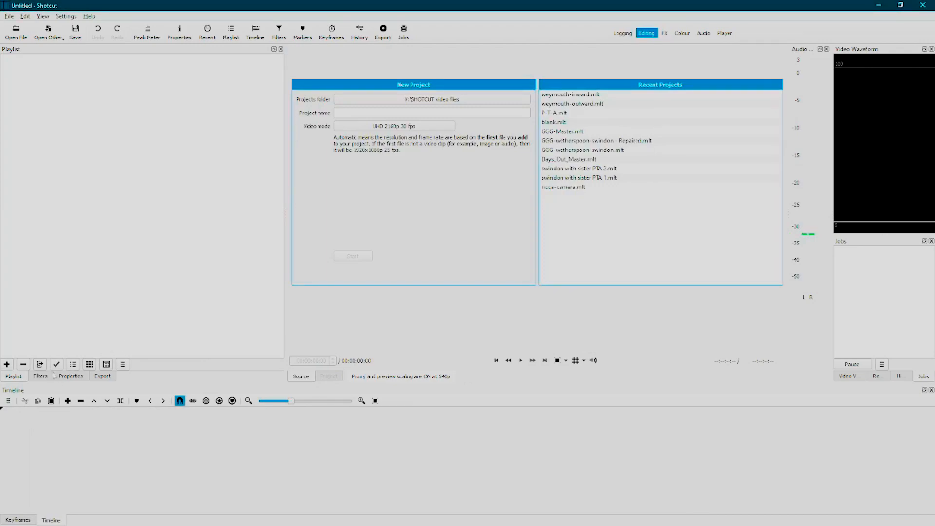
Step: Create a project named TR tv intro video with the HD 1080p 30 fps video mode
click(388, 112)
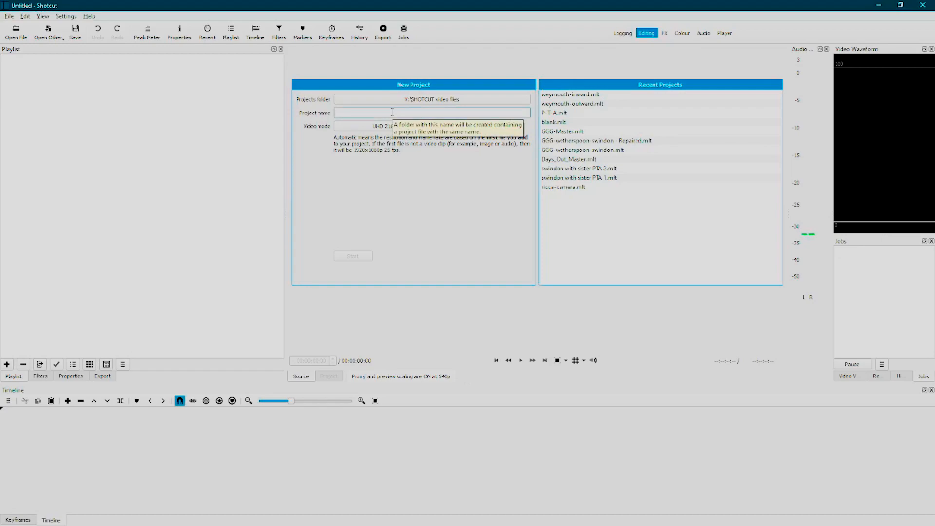
text(TR tv intro)
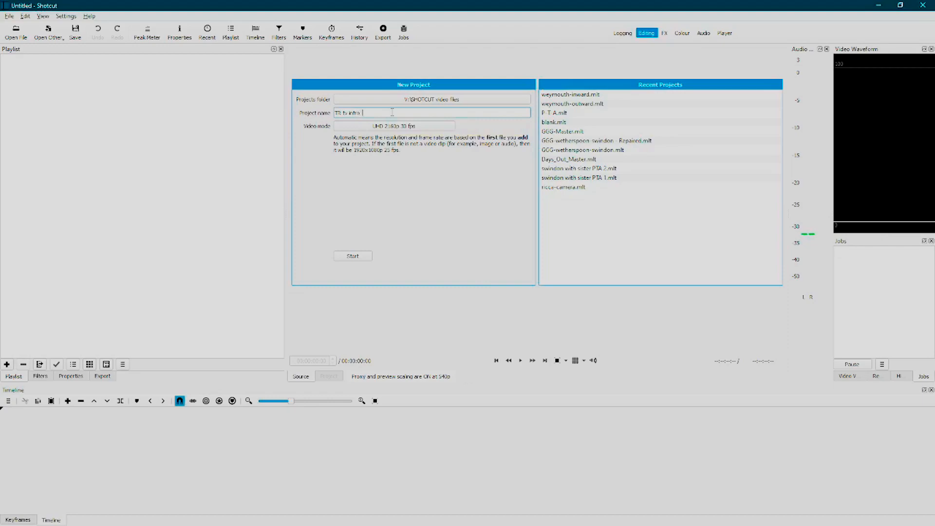
text(eo)
click(393, 126)
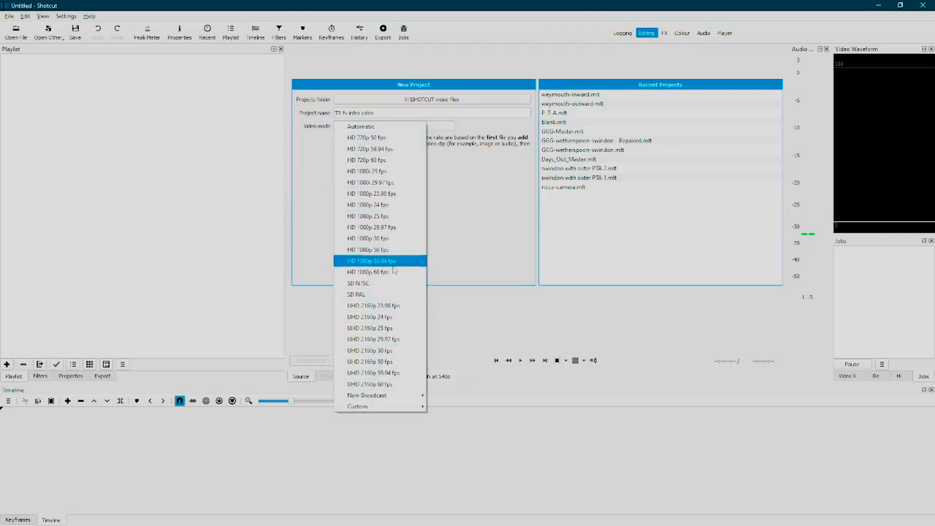
click(393, 240)
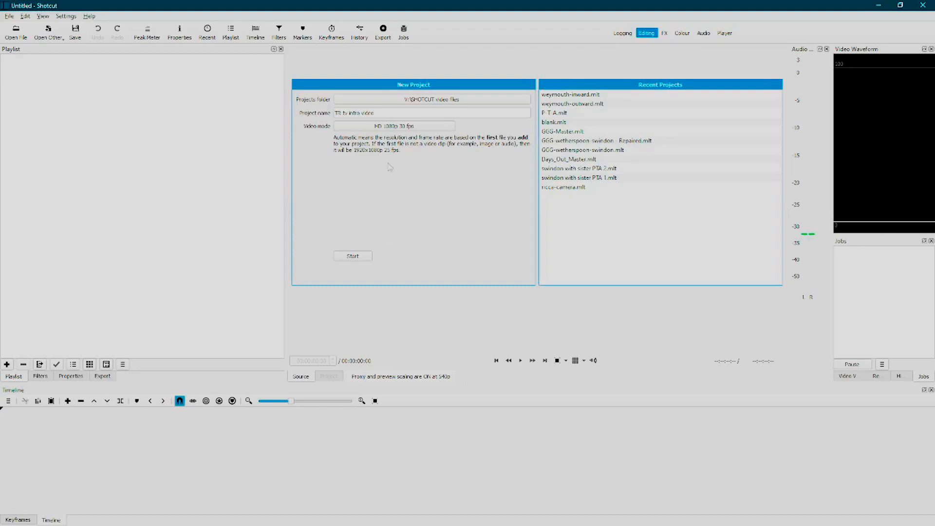
click(366, 260)
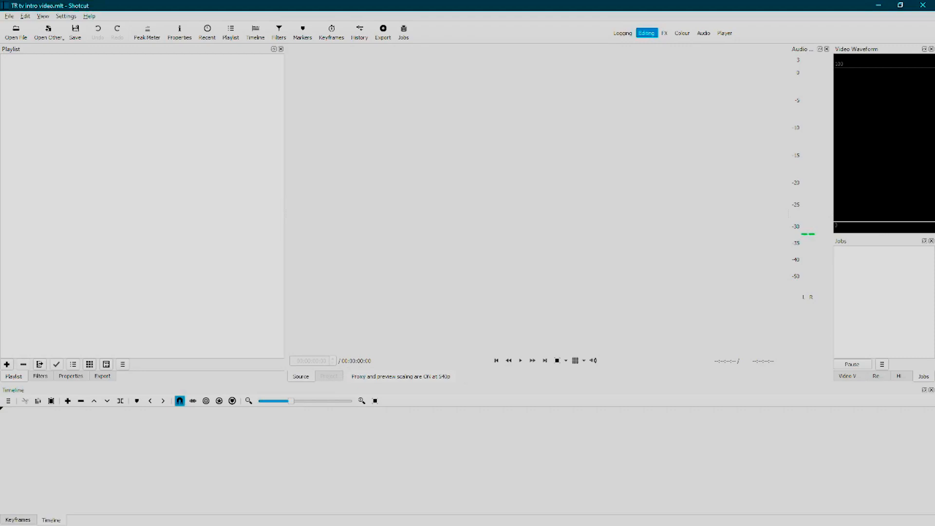
Step: Add 20 Track 20.mp3 from the AK-043 Bridges and Stings folder in File Explorer to the Shotcut playlist
key(alt+Tab)
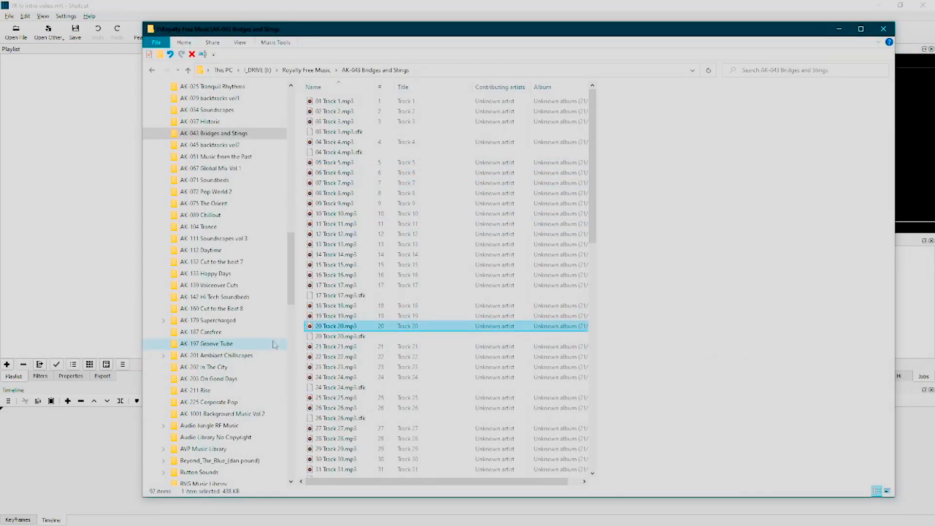
drag(319, 330, 108, 308)
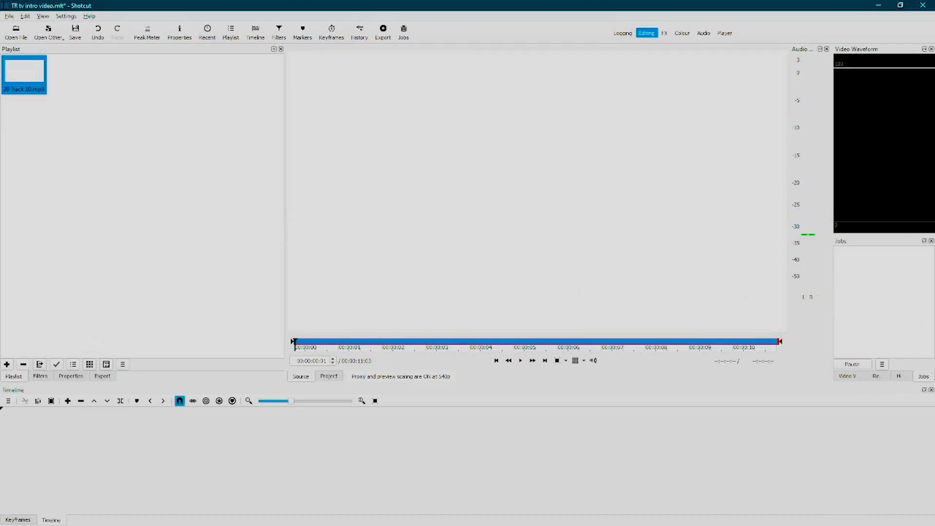
Step: Switch to File Explorer and move its restored window clear of the Shotcut playlist
key(alt+Tab)
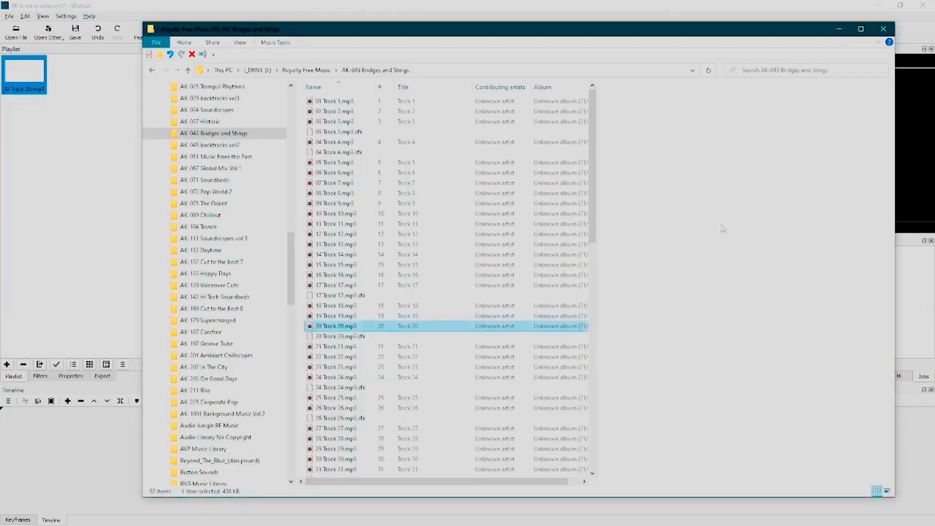
double_click(653, 31)
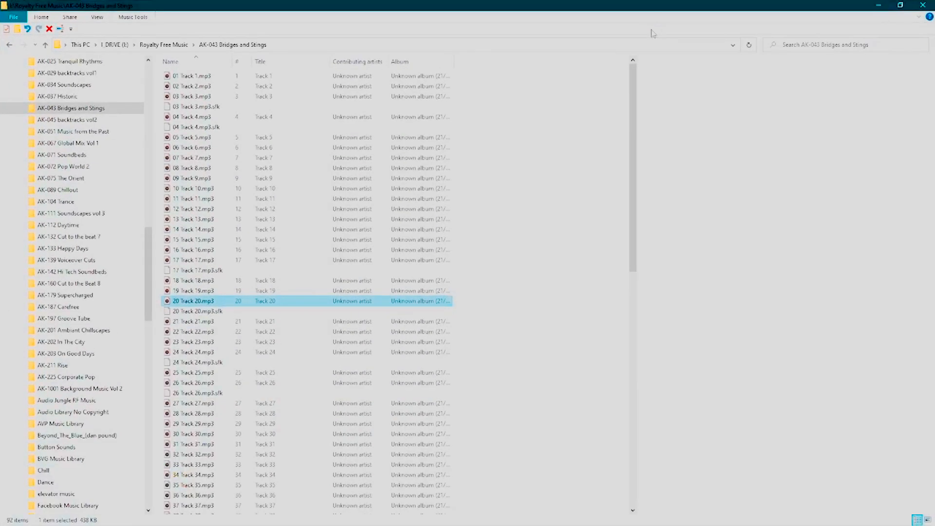
click(899, 4)
drag(746, 37, 934, 31)
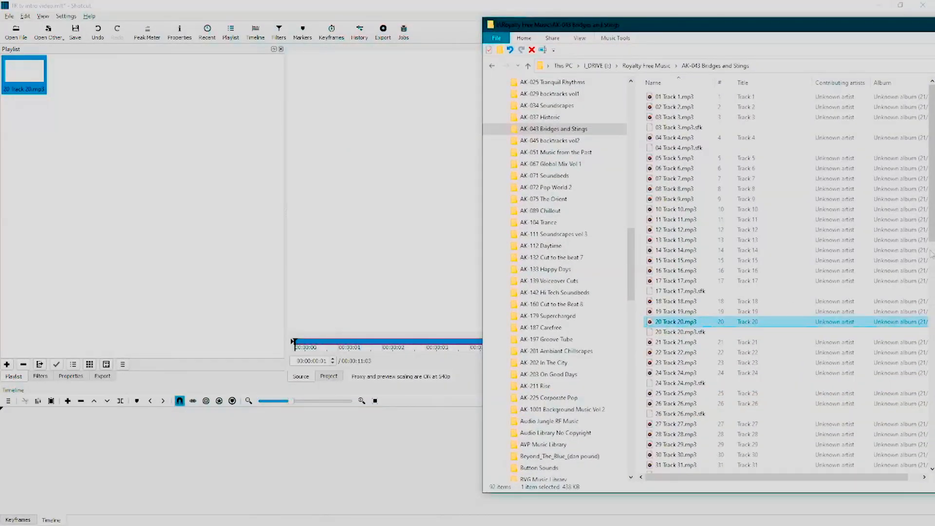
Step: Open the video bits and pieces folder on V_DRIVE
click(632, 463)
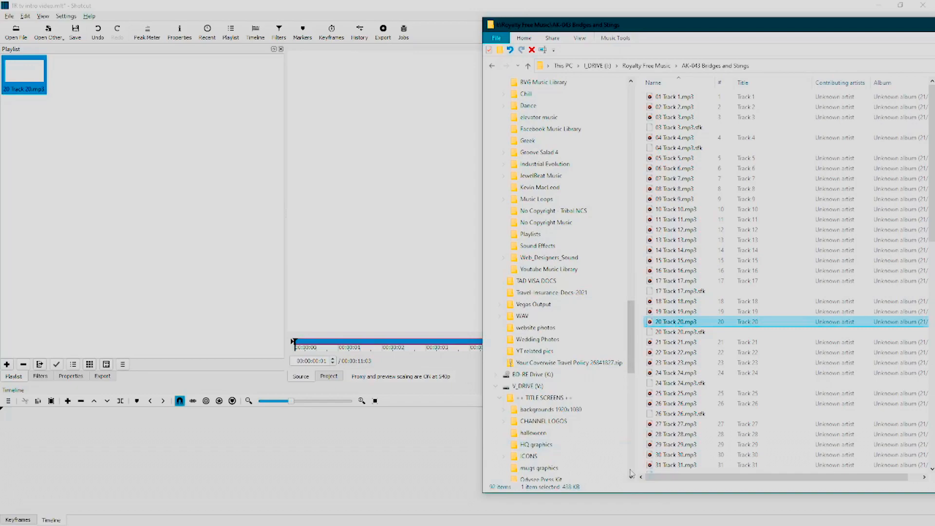
click(631, 470)
click(631, 470)
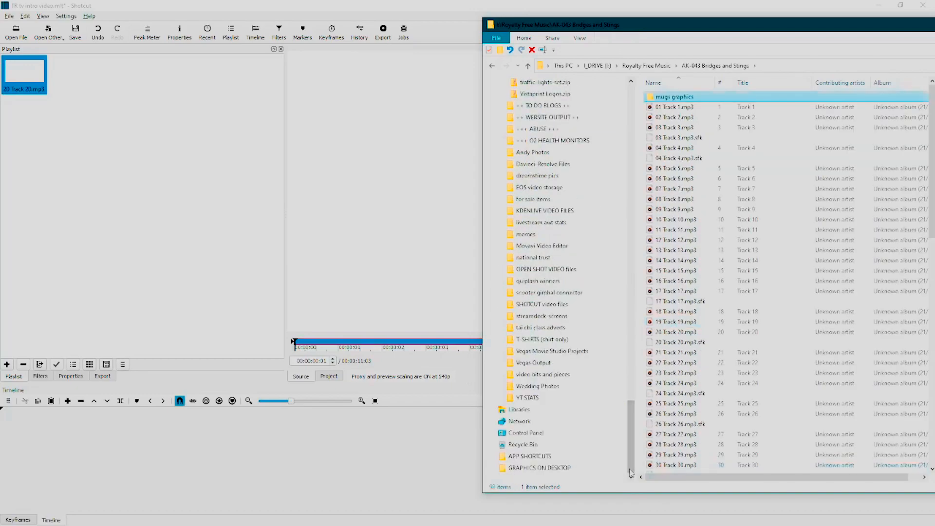
click(574, 374)
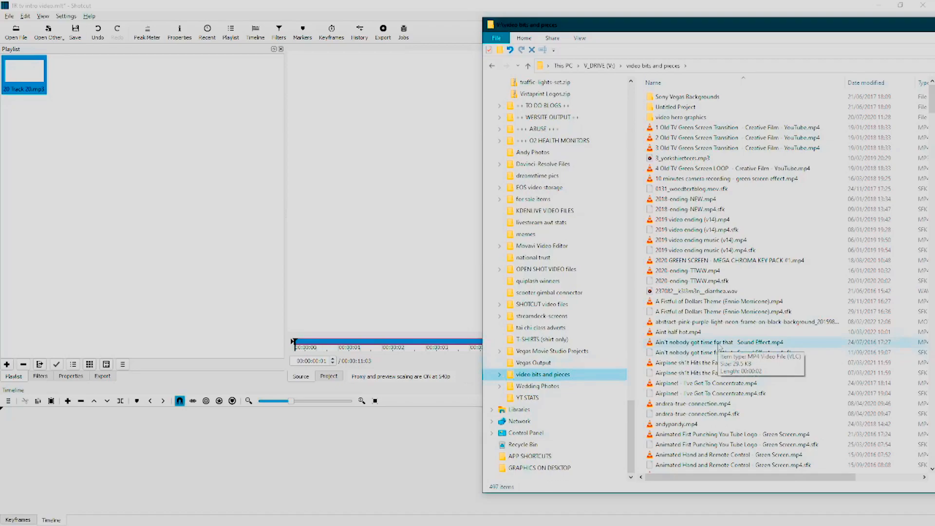
Step: Find TR_NEON_VIDEO_END_4K.mp4 in the folder and add it to the Shotcut playlist
click(719, 345)
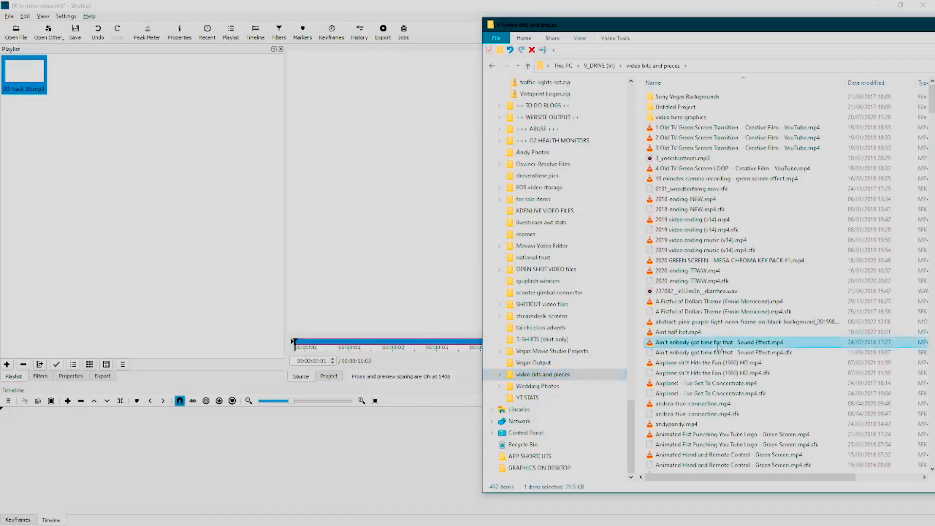
key(t)
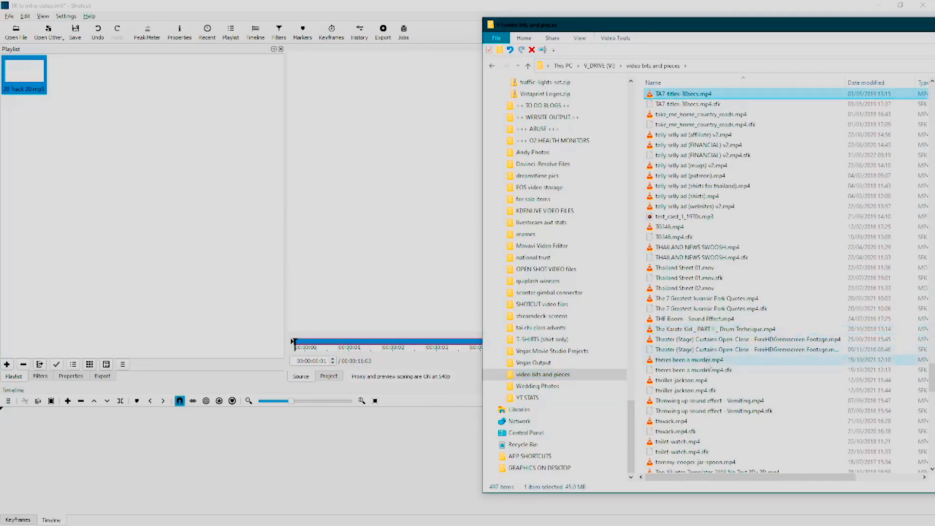
scroll(691, 439, down, 1)
scroll(690, 438, down, 3)
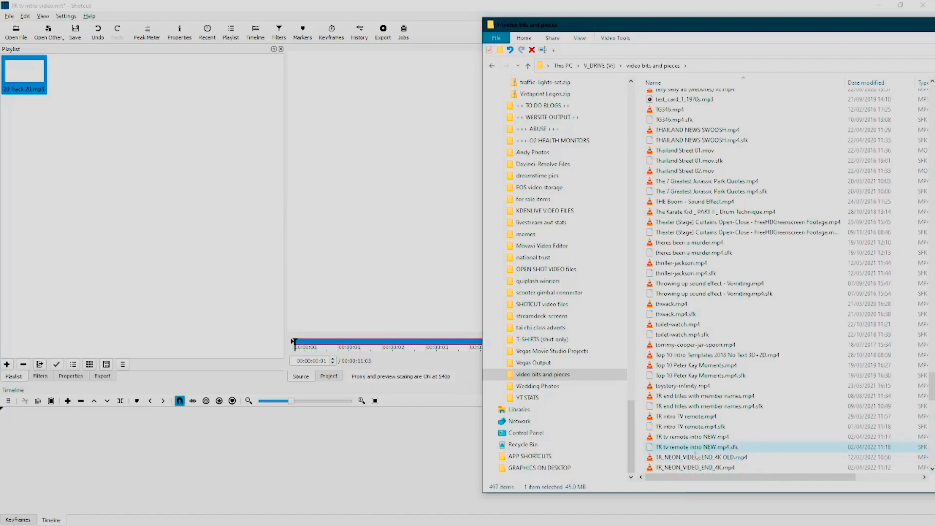
click(694, 467)
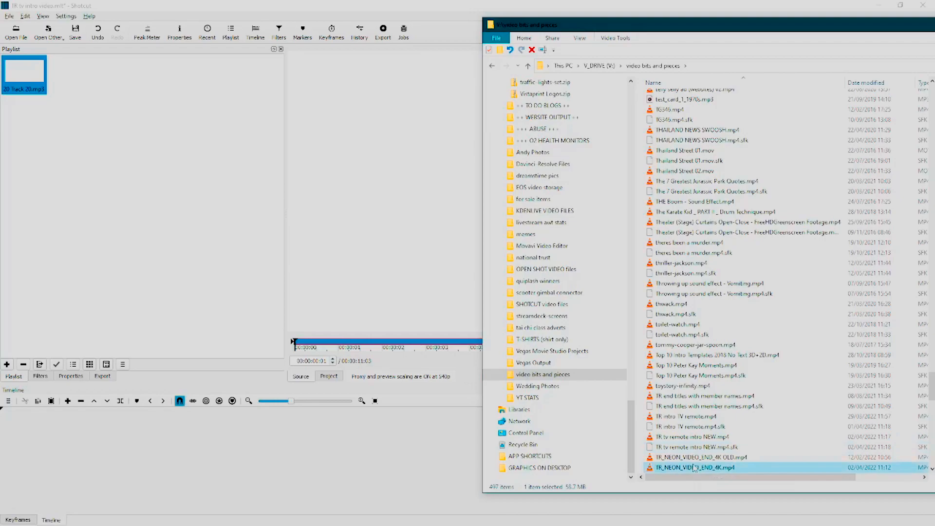
drag(694, 468, 146, 168)
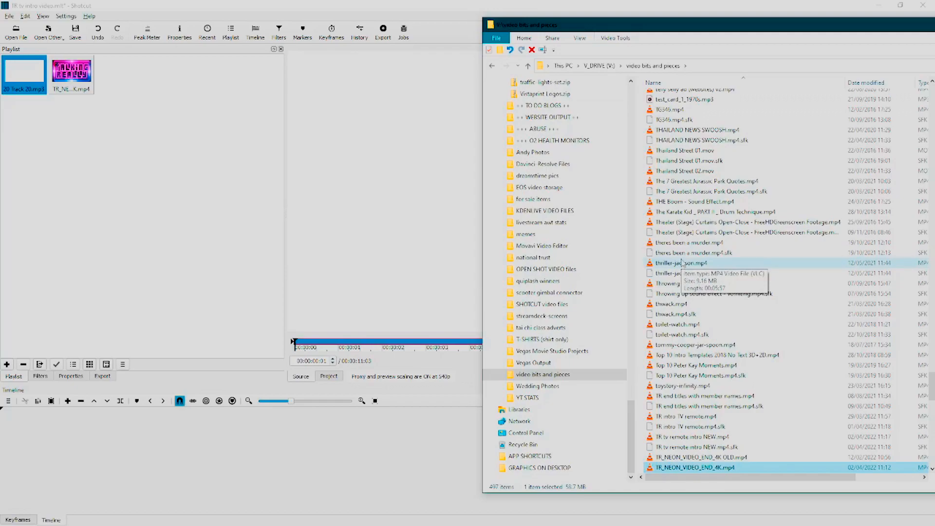
Step: Add TV Static Noise 10 hours, HD 1080p.mp4 and tv green with background.mp4 to the Shotcut playlist
scroll(684, 341, down, 6)
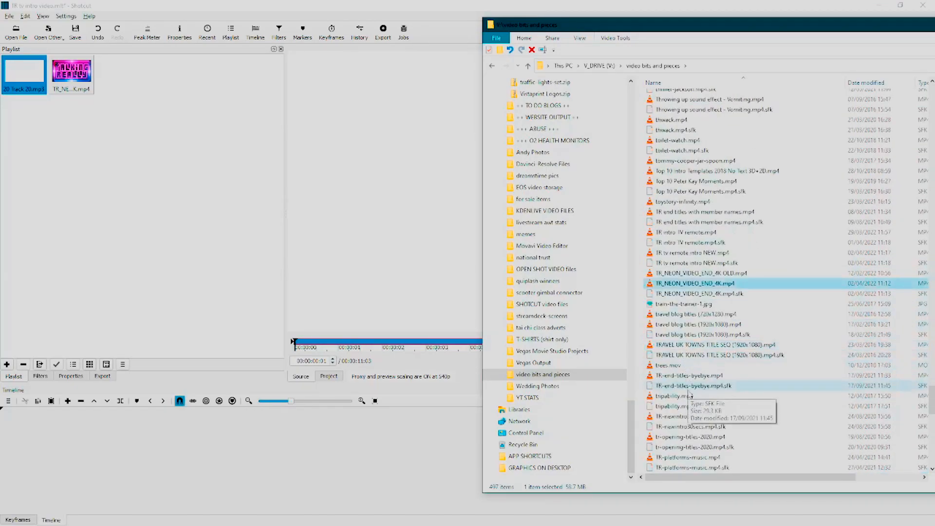
scroll(677, 416, down, 3)
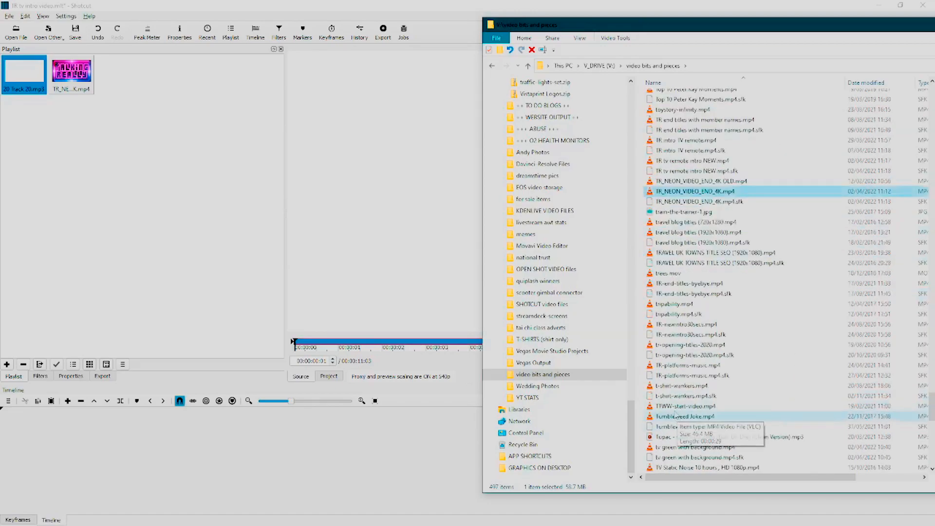
scroll(673, 411, down, 1)
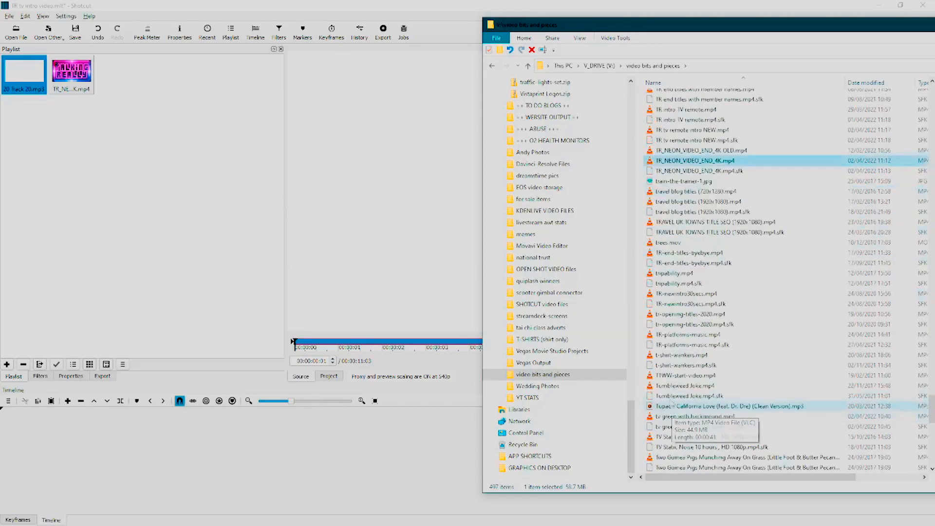
click(668, 438)
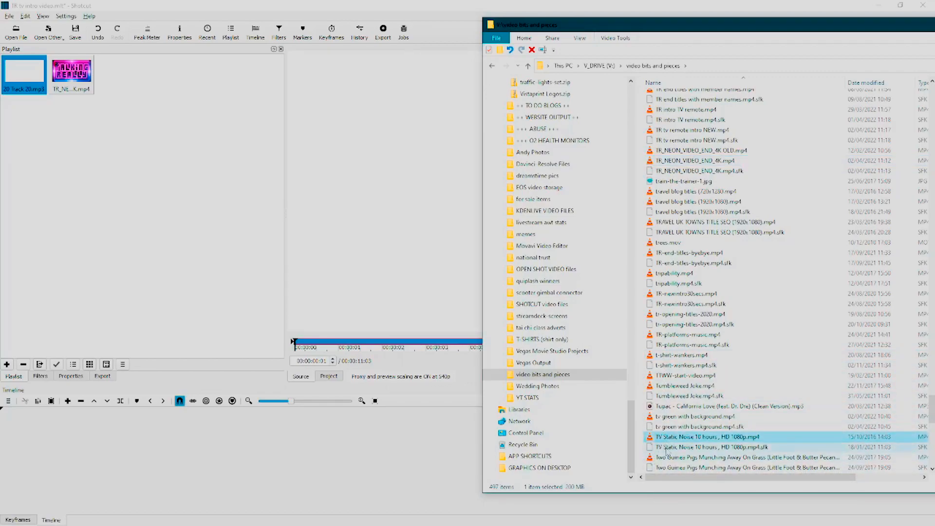
drag(668, 436, 149, 165)
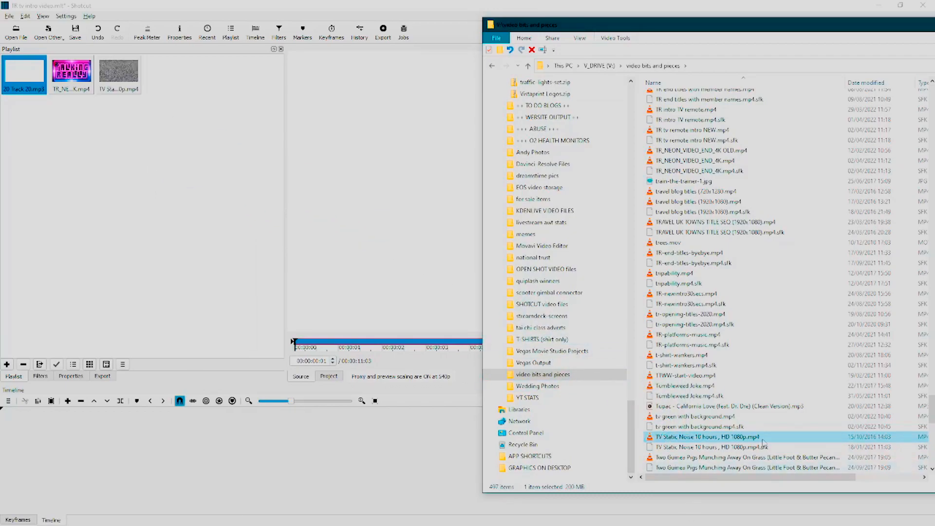
click(721, 419)
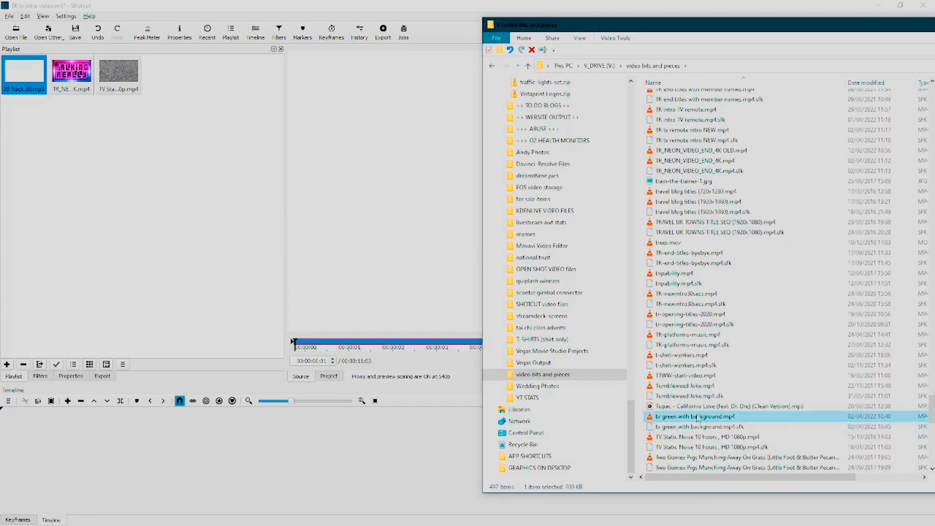
drag(698, 416, 154, 188)
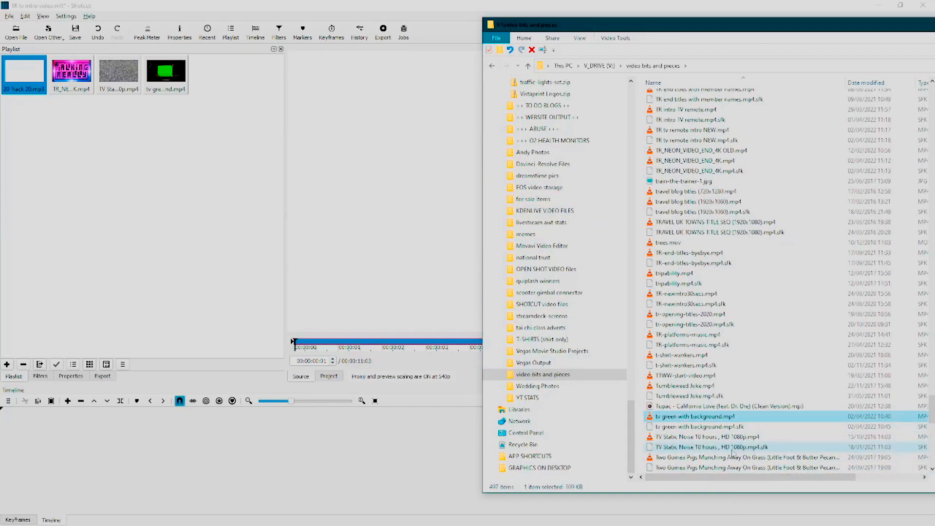
Step: Add animated hand tv remote.mp4 to the Shotcut playlist and close File Explorer
scroll(731, 450, up, 2)
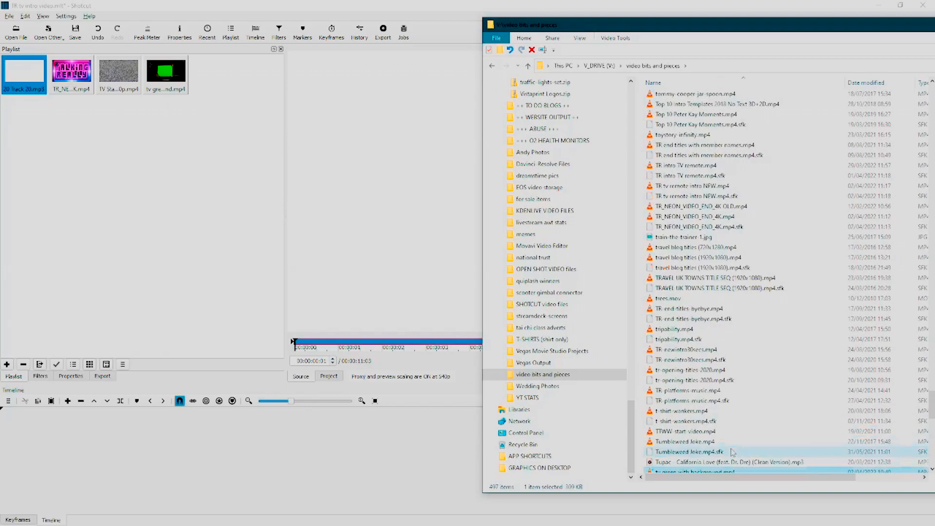
scroll(728, 429, up, 3)
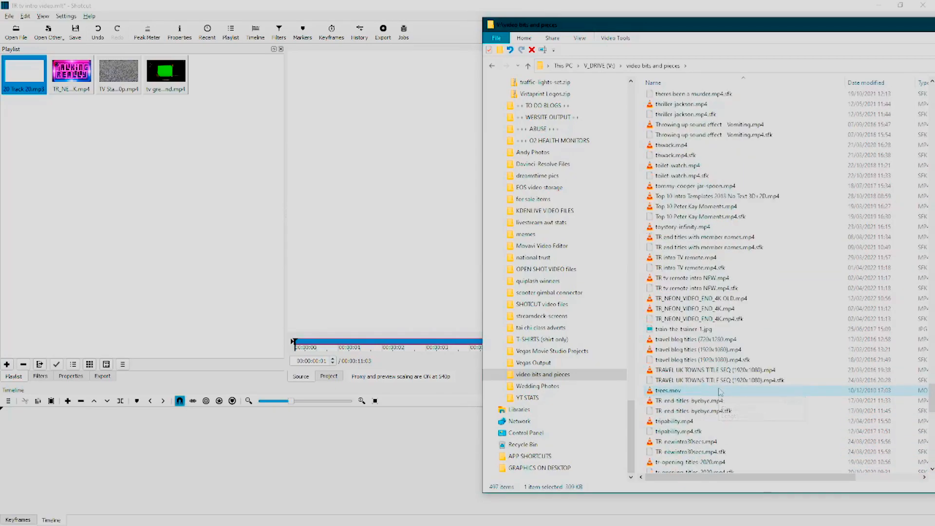
scroll(720, 392, up, 13)
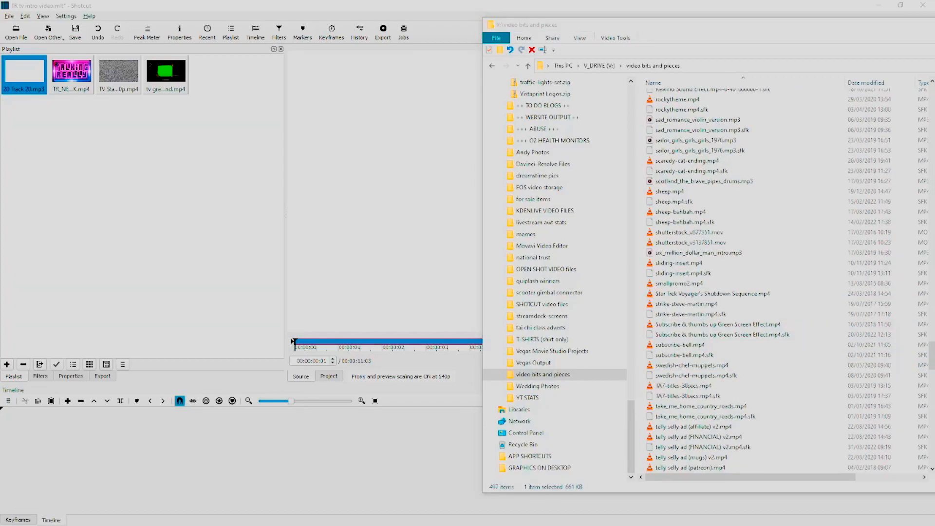
click(828, 212)
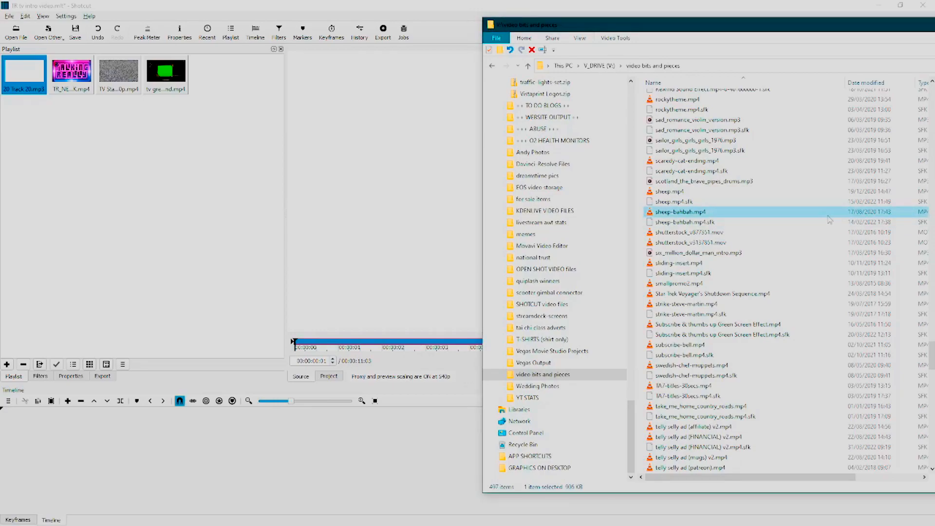
key(Home)
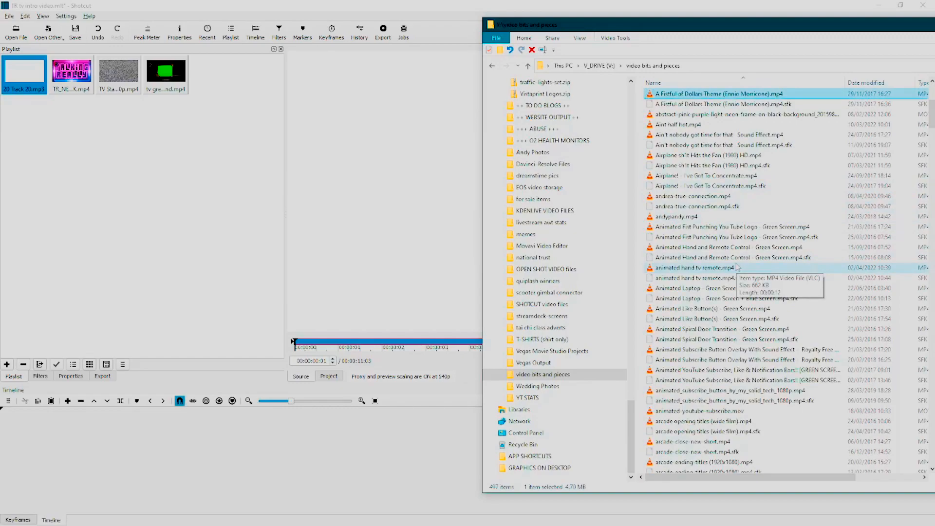
drag(737, 268, 258, 197)
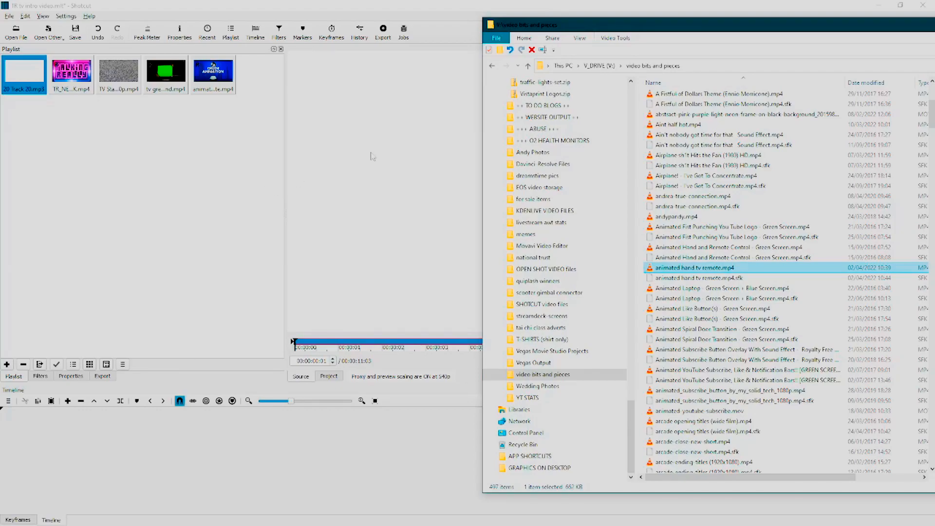
key(alt+F4)
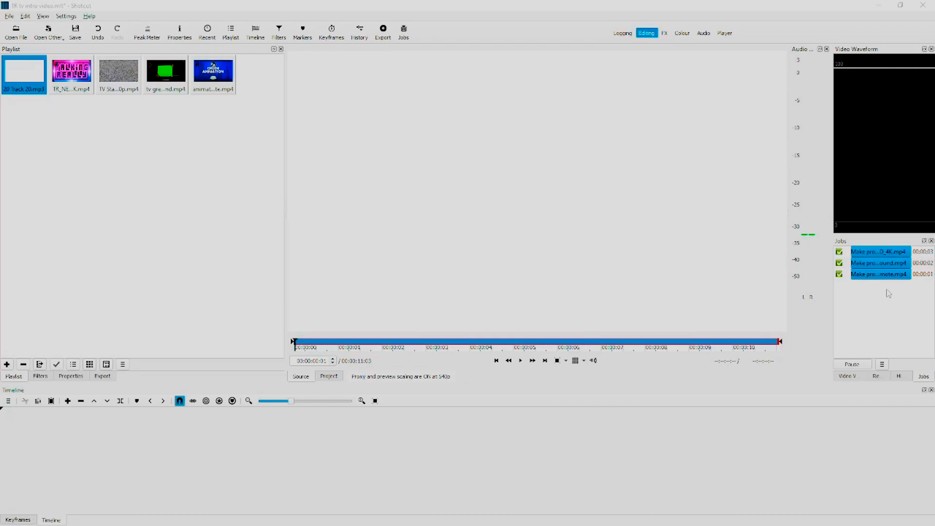
Step: Turn off the use of proxies for the project in Shotcut
click(66, 16)
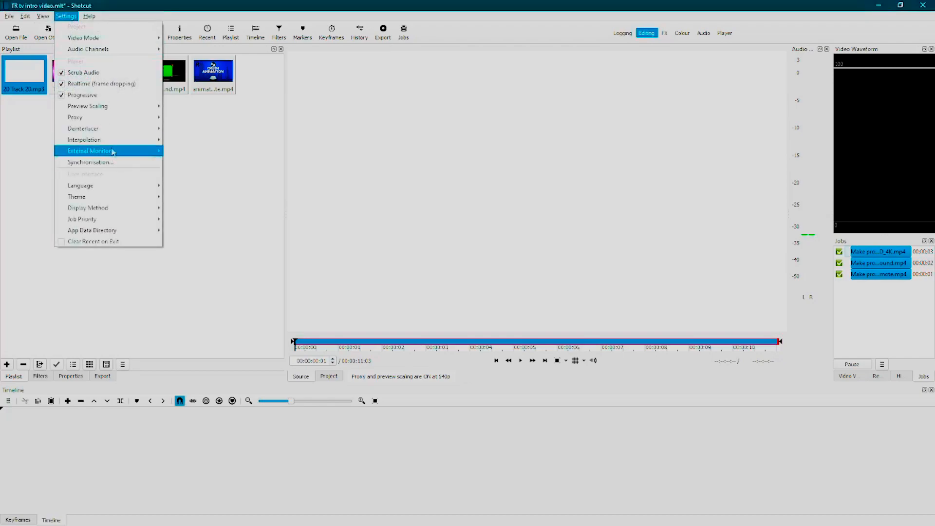
mouse_move(155, 121)
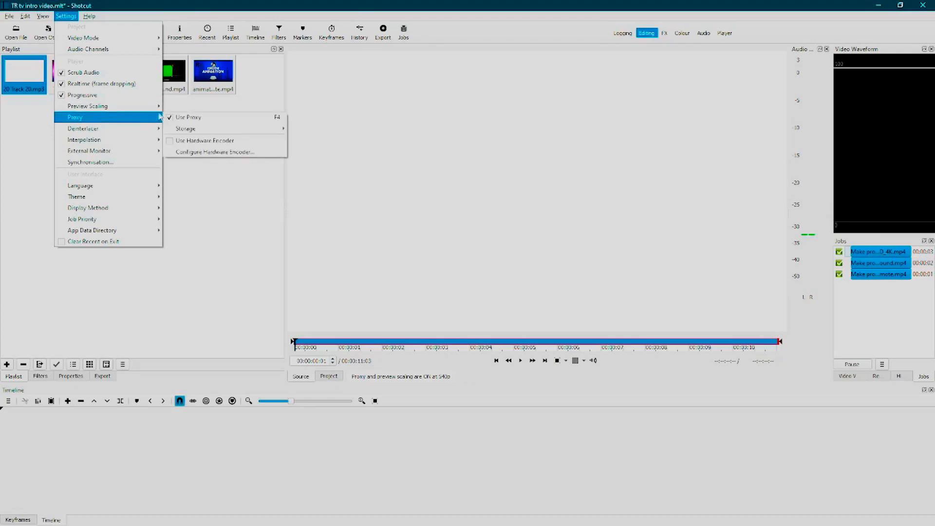
click(170, 118)
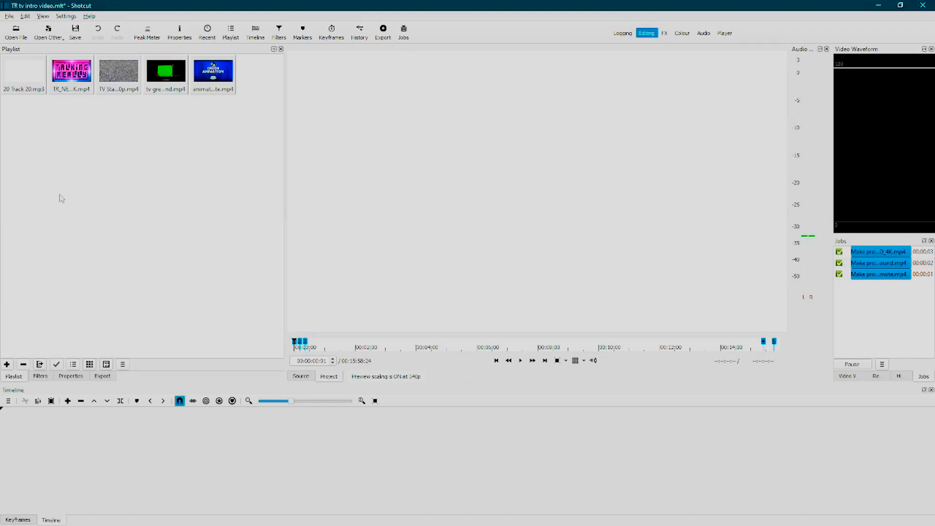
Step: Place animated hand tv remote.mp4 at the start of the empty timeline and split it at 00:00:05:15
click(207, 73)
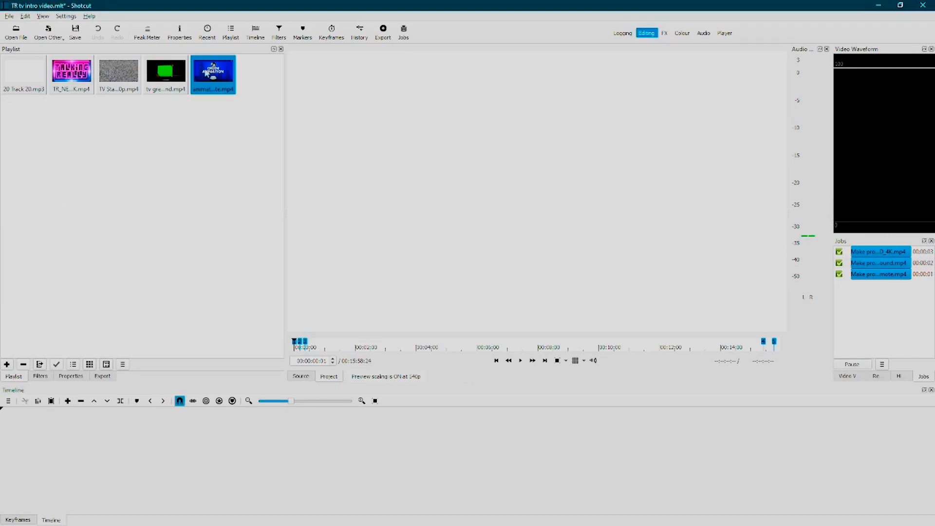
drag(207, 74, 35, 429)
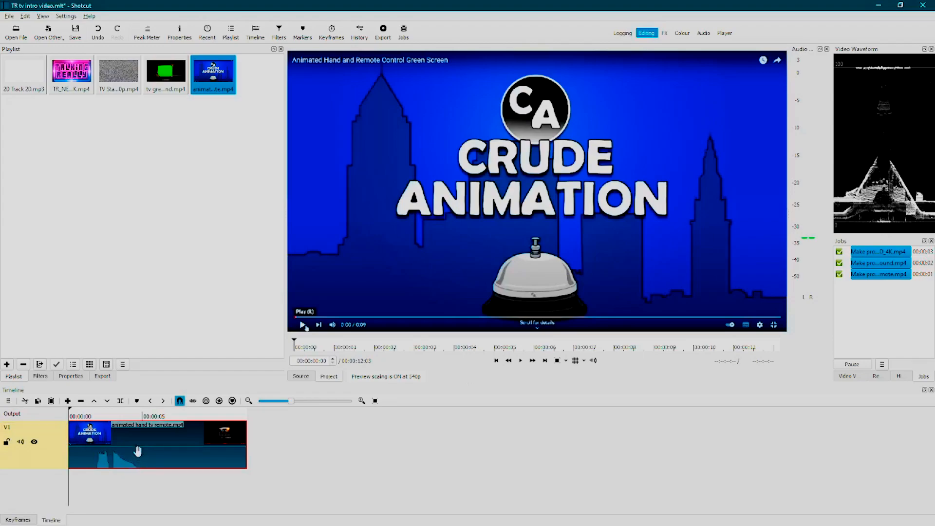
click(137, 485)
drag(137, 485, 148, 469)
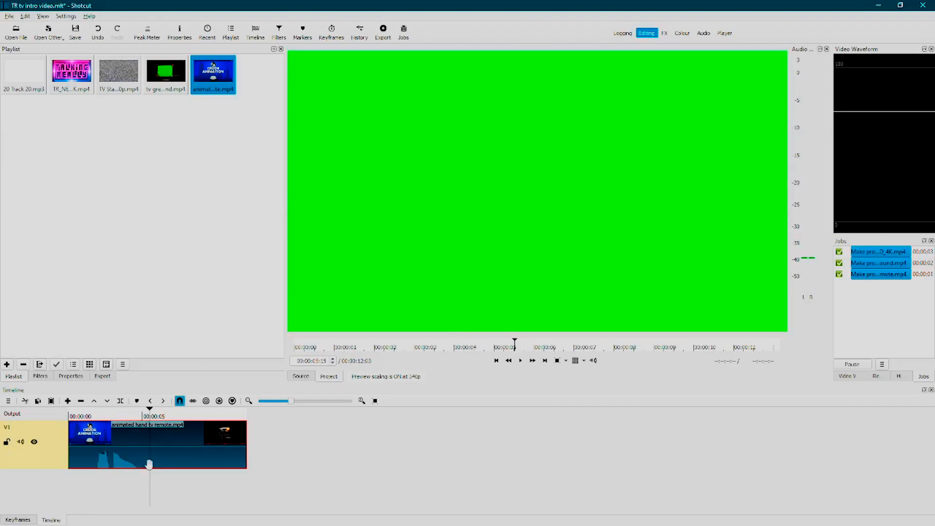
key(s)
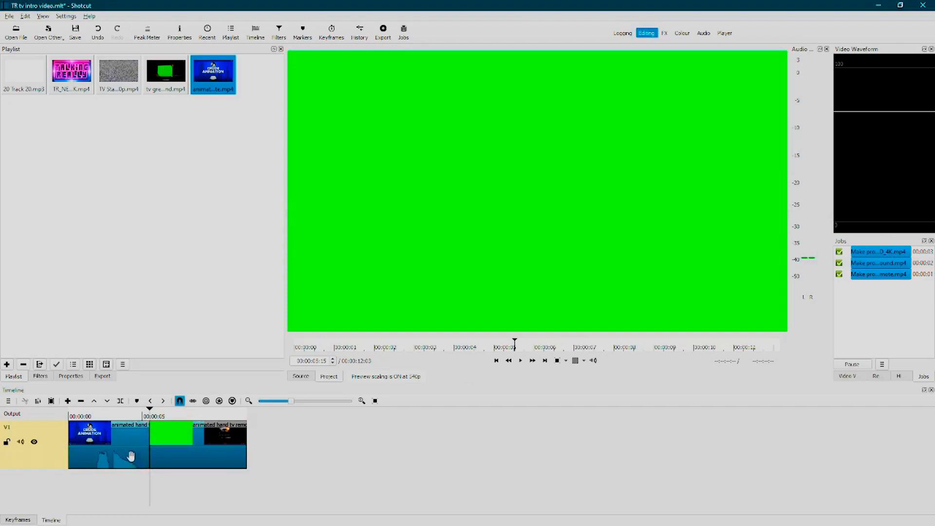
Step: Delete the part of the hand remote clip before the split and remove the gap it leaves on V1
click(132, 460)
key(BackSpace)
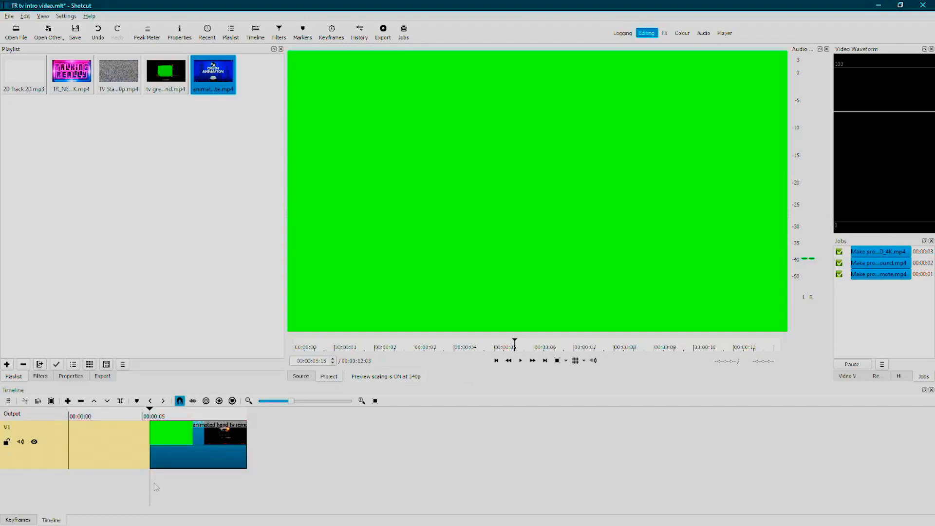
right_click(139, 443)
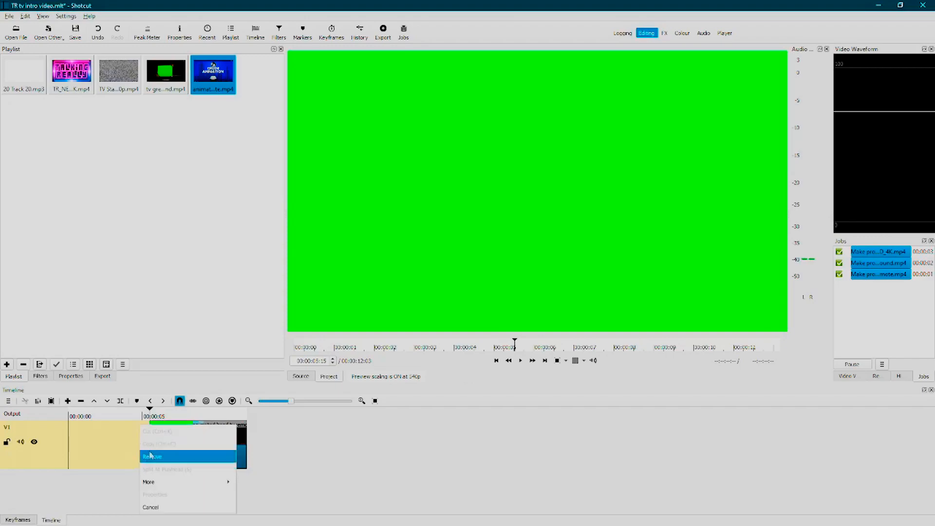
click(149, 453)
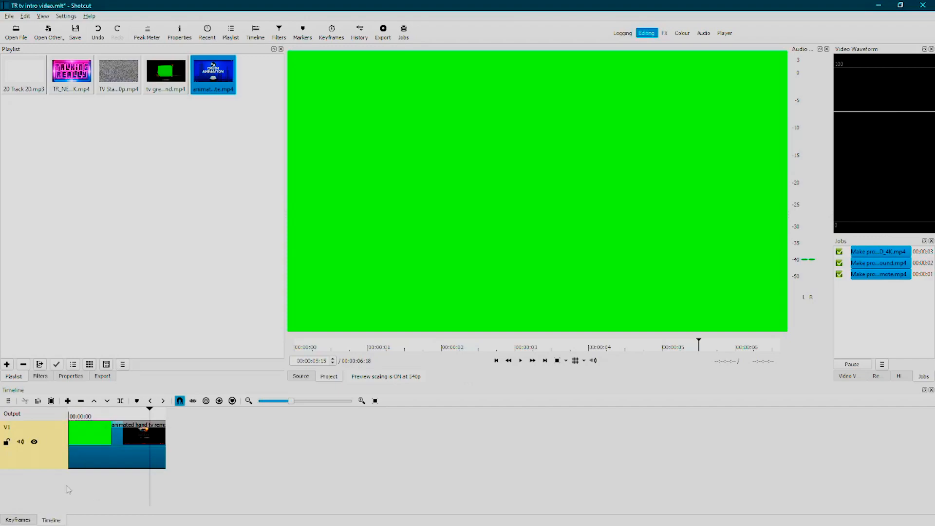
Step: Add a second video track above V1 on the timeline
right_click(87, 483)
mouse_move(114, 442)
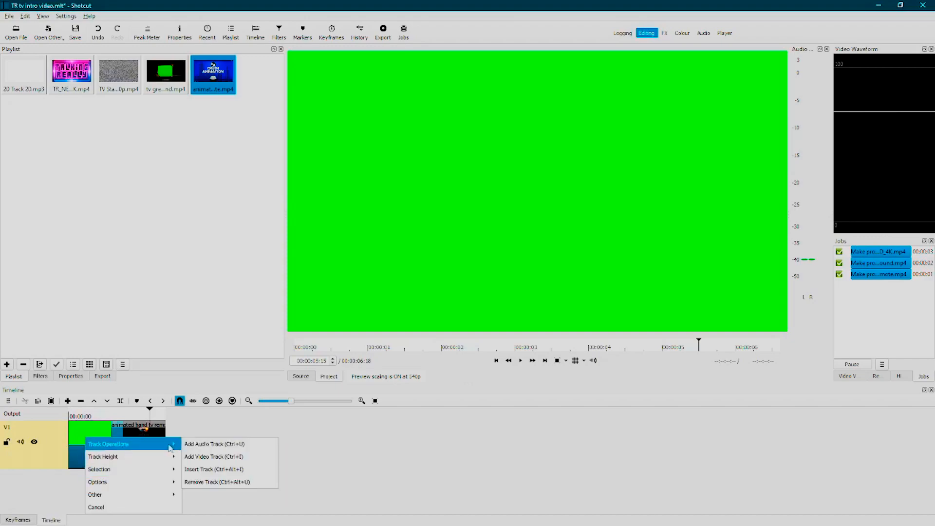
click(200, 456)
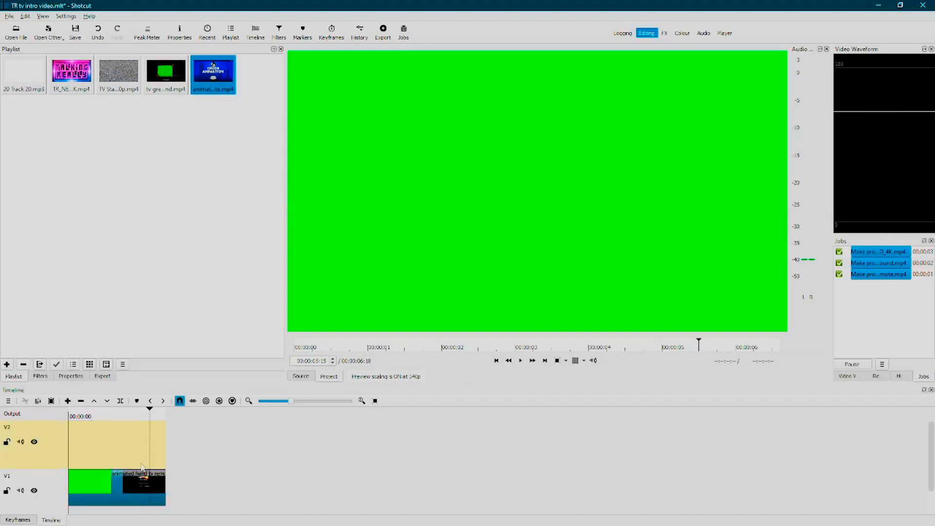
Step: Try the Lift command on track V1 and undo it
click(48, 508)
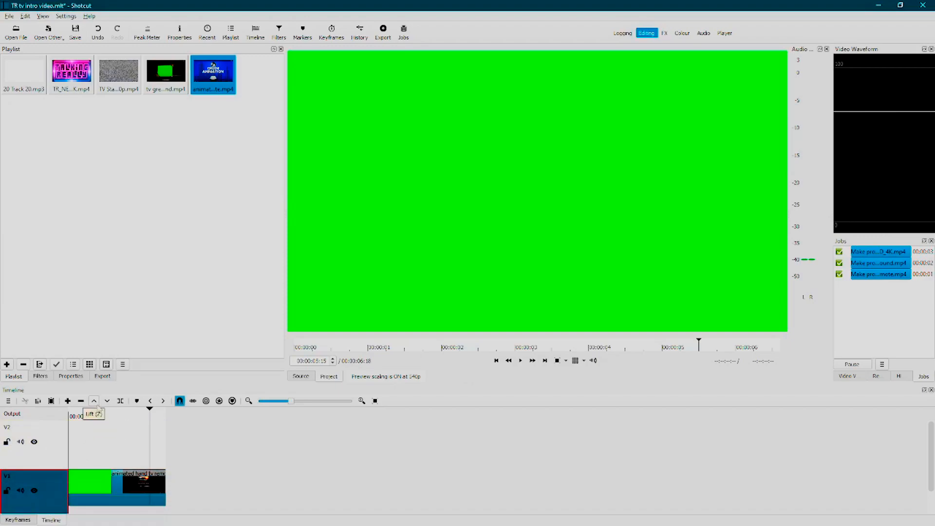
click(95, 402)
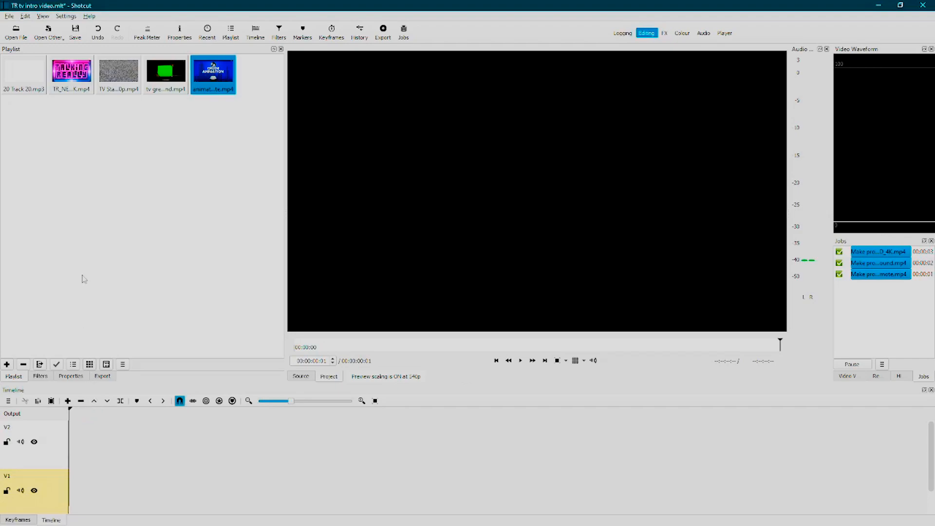
click(98, 31)
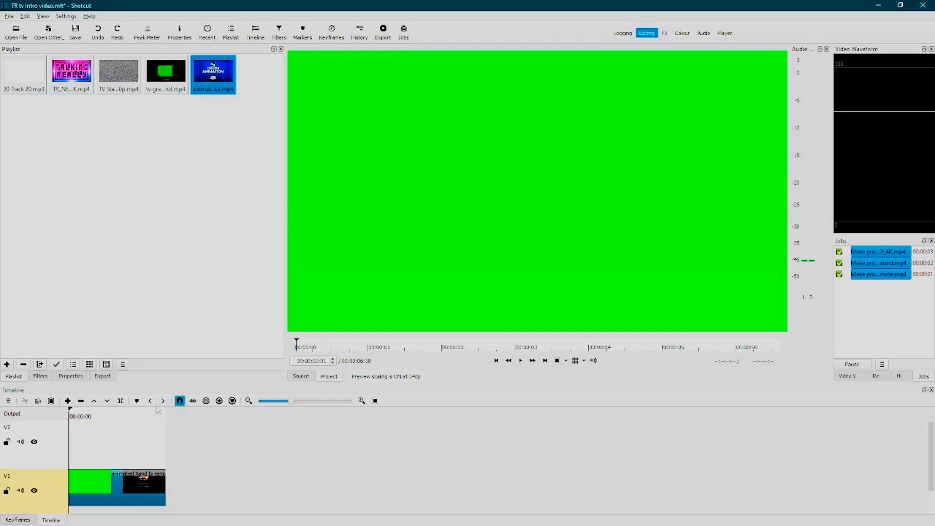
Step: Name the lower track "remote control" and move animated hand tv remote.mp4 up to the start of V2
double_click(40, 433)
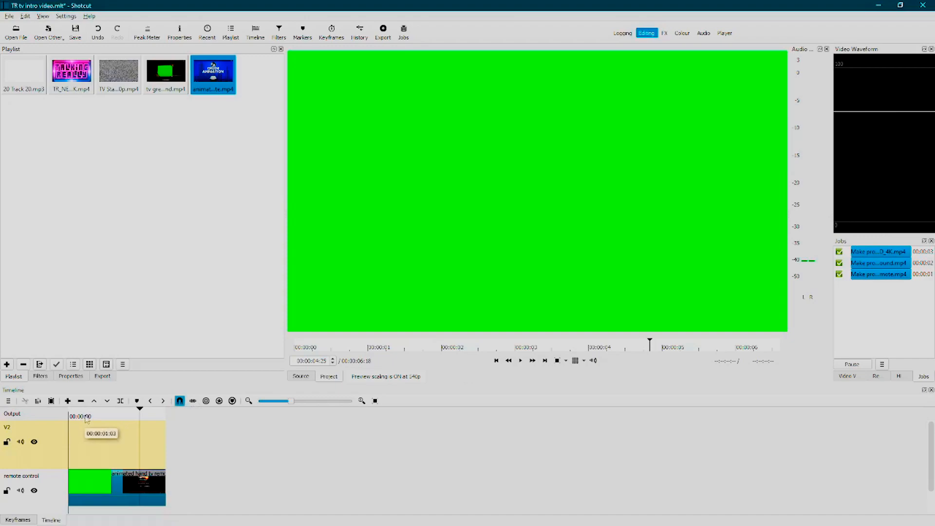
click(82, 487)
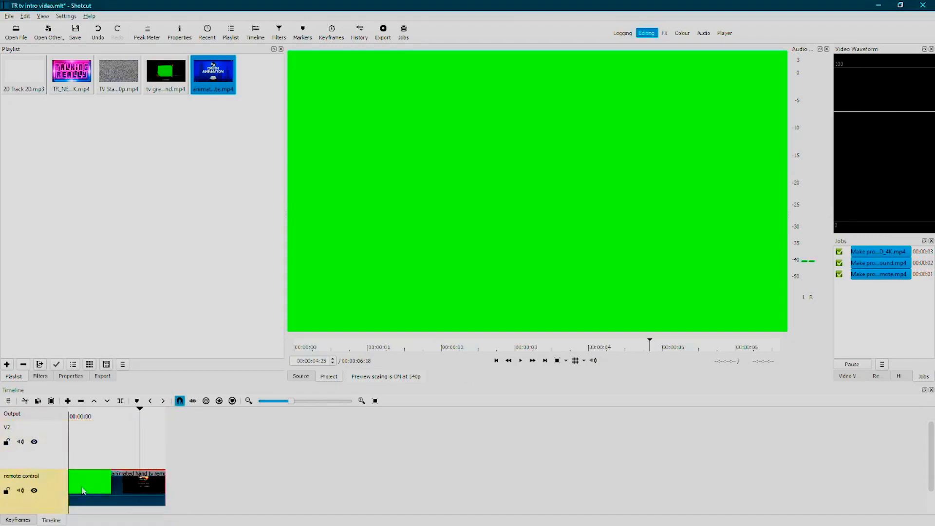
drag(82, 490, 90, 417)
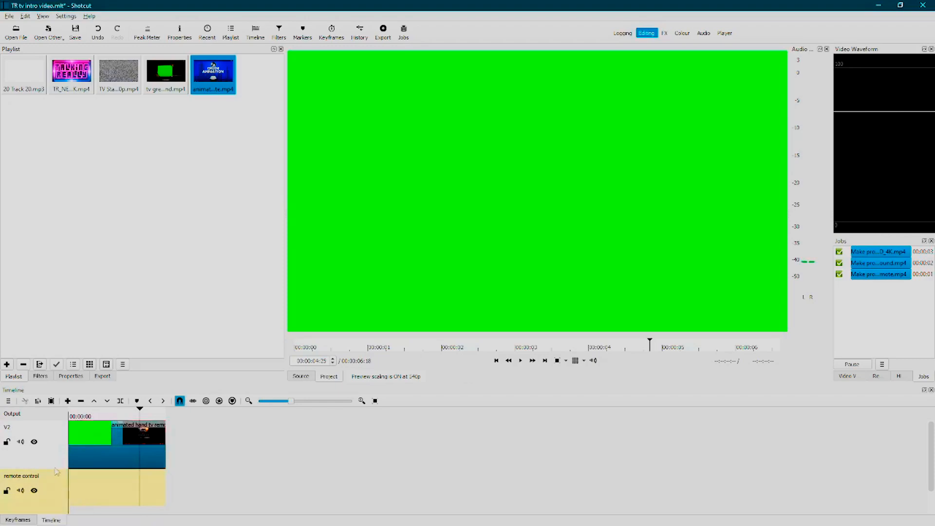
Step: Rename the lower track from "remote control" to V1
double_click(31, 477)
text(V1)
key(Return)
Step: Place tv green with background.mp4 from the playlist at the very start of track V1
click(173, 68)
drag(173, 68, 71, 477)
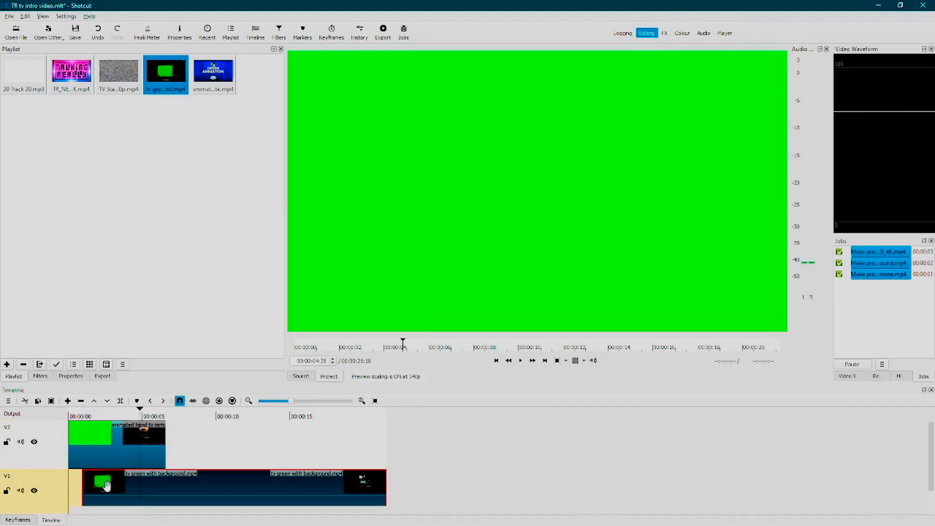
drag(91, 486, 82, 489)
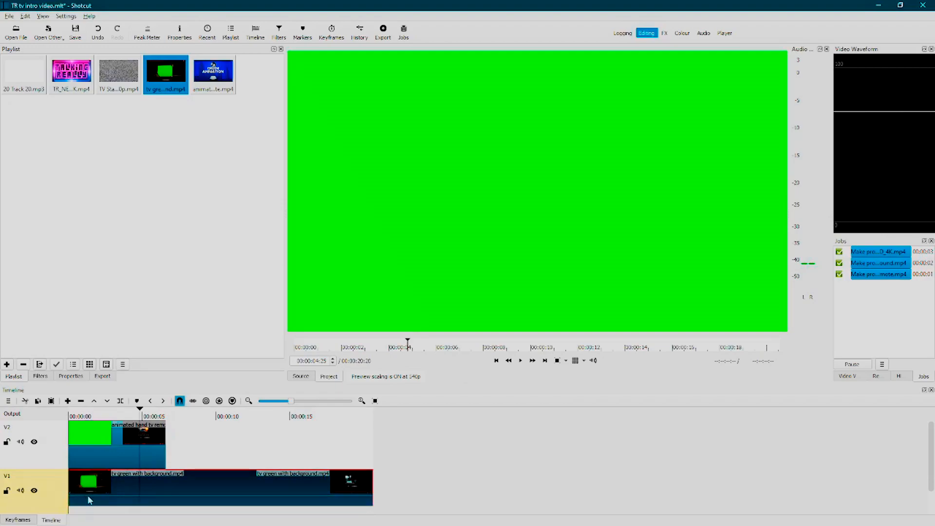
Step: Move the TV green screen clip past the end of the hand remote clip and split it at 00:00:09:11, where the video player overlay has disappeared
drag(149, 485, 204, 497)
click(201, 455)
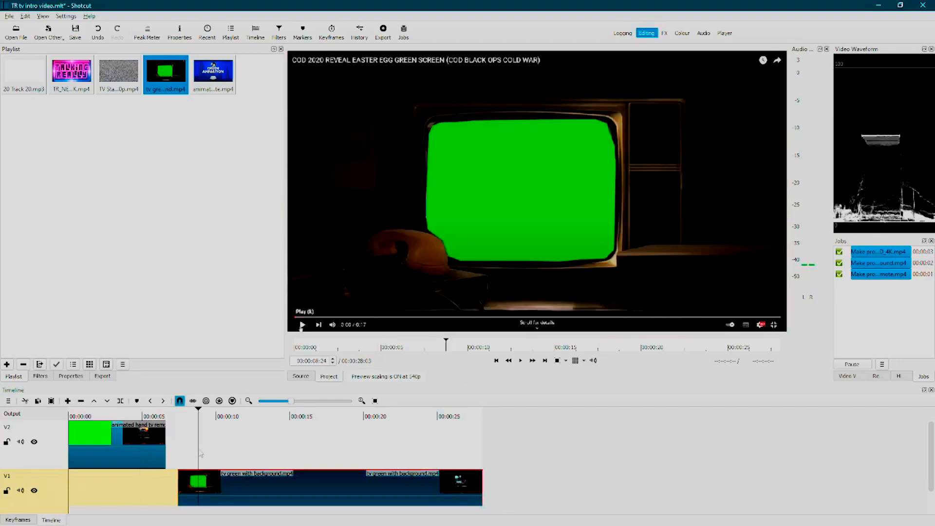
key(Right)
key(Right)
key(Right)
key(Right)
key(Right)
key(Right)
key(Right)
key(Right)
key(Right)
key(Right)
key(Right)
key(Right)
key(Right)
key(Right)
key(Right)
key(Right)
key(Right)
key(Right)
key(Left)
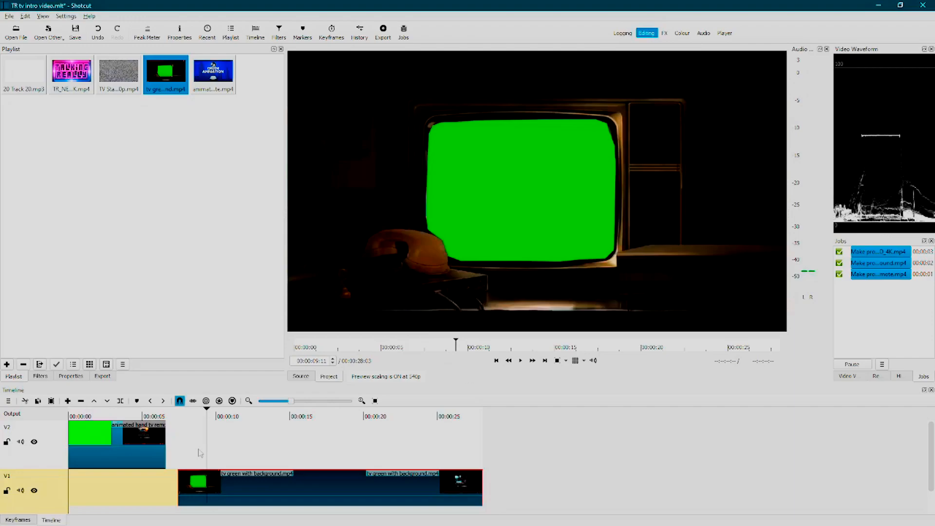
key(s)
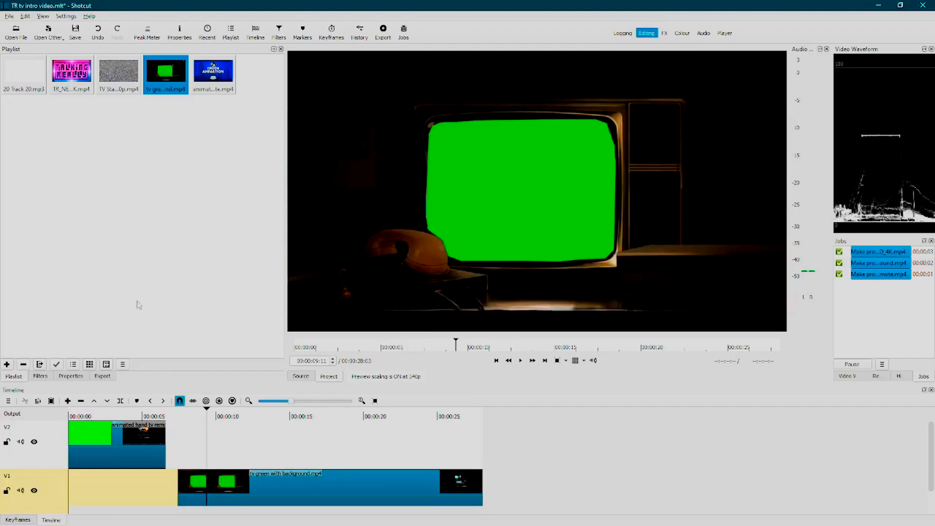
drag(141, 441, 184, 482)
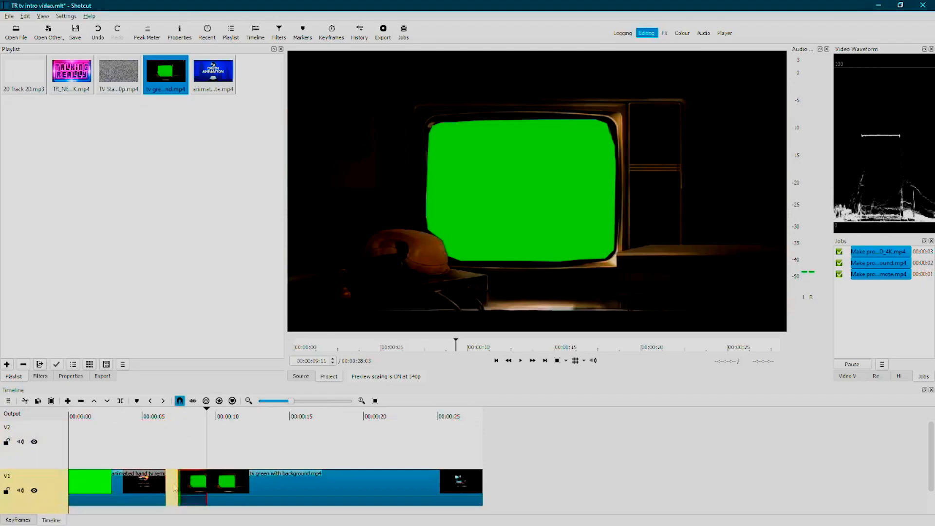
click(127, 482)
drag(127, 485, 128, 437)
Step: Delete the TV green screen piece before the split and move the remaining part to the start of V1
click(197, 497)
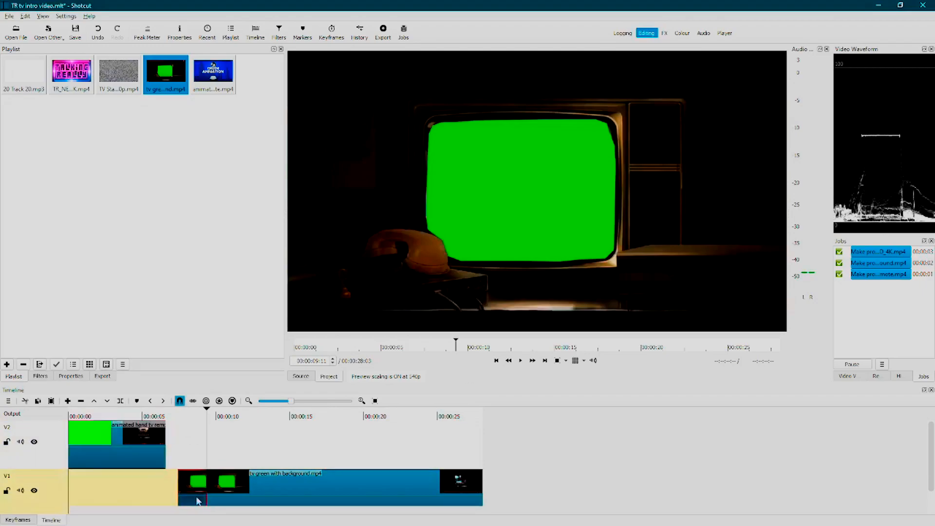
key(BackSpace)
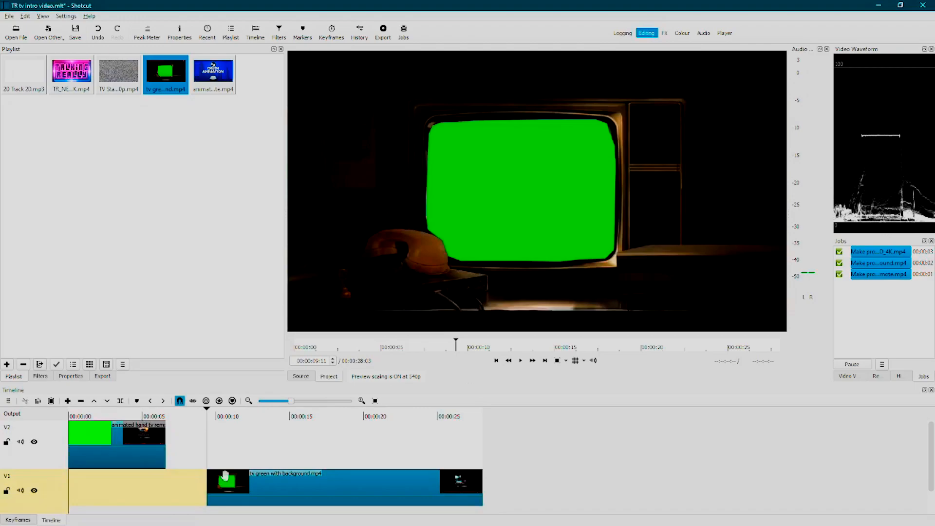
drag(229, 487, 58, 499)
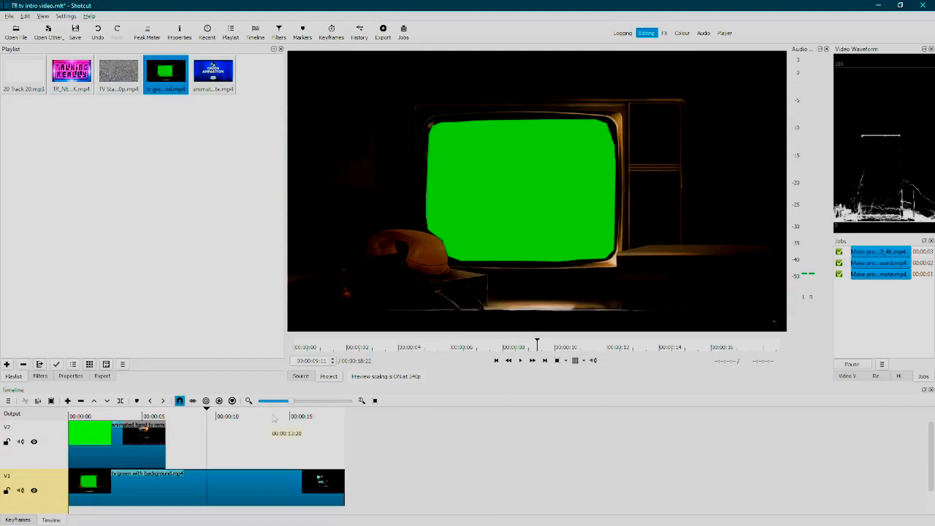
Step: Play the opening seconds of the timeline to examine where the hand with the remote leaves the frame
drag(288, 404, 284, 405)
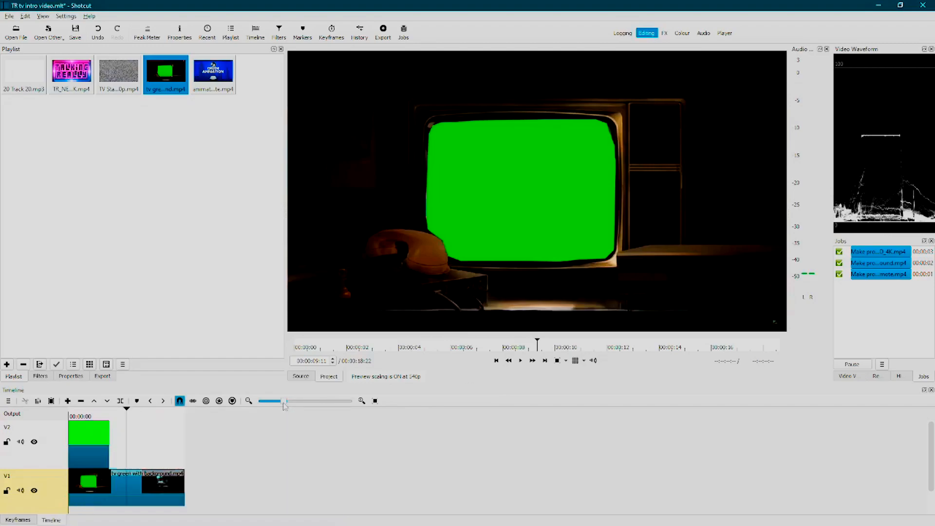
click(299, 405)
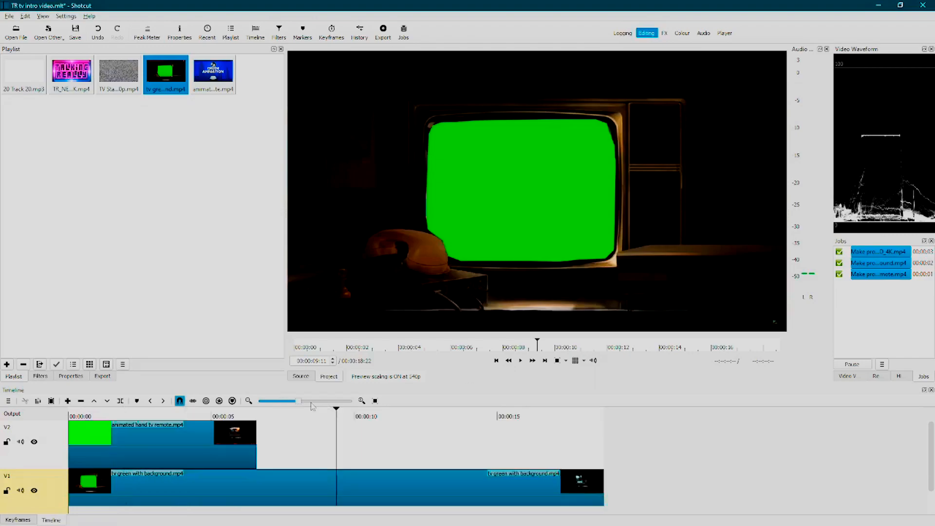
click(307, 407)
drag(307, 406, 299, 406)
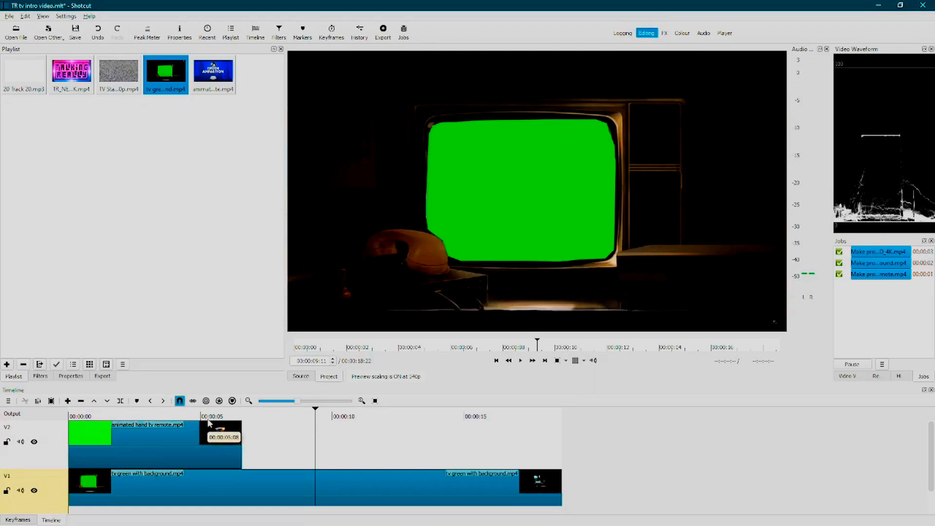
click(165, 421)
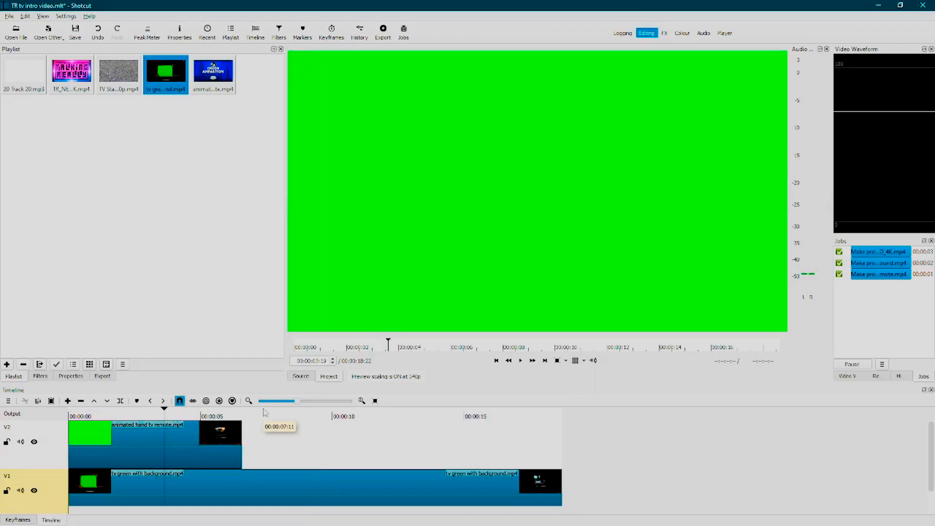
key(space)
key(space)
click(107, 416)
key(space)
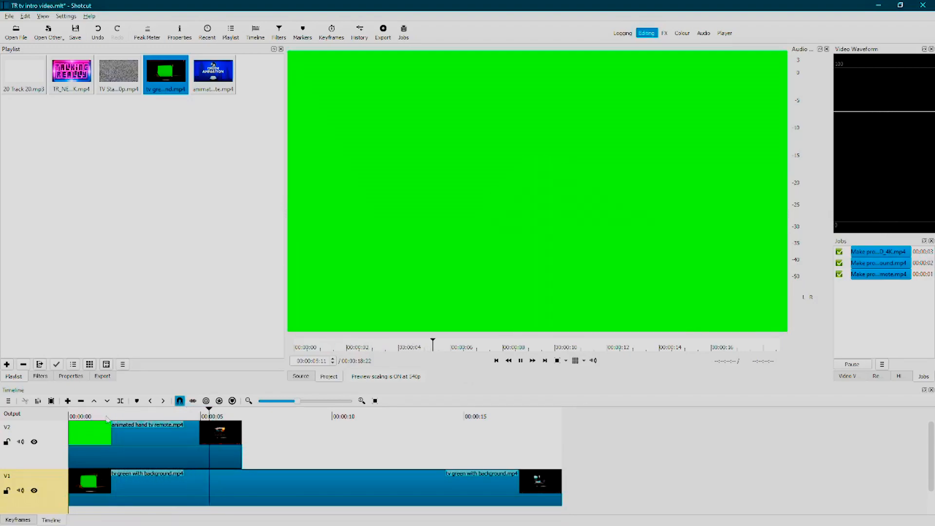
key(space)
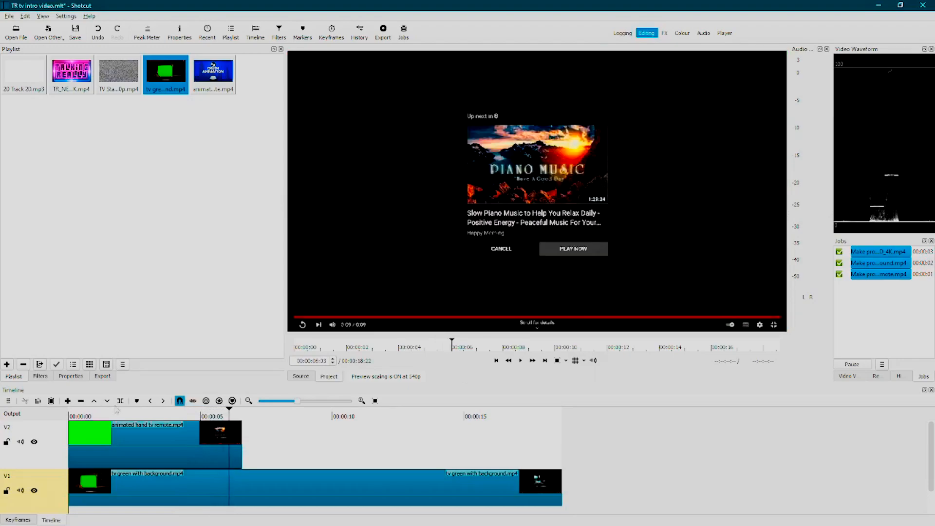
Step: Split the hand remote clip on V2 at 00:00:04:29 and delete the part after the split
click(160, 424)
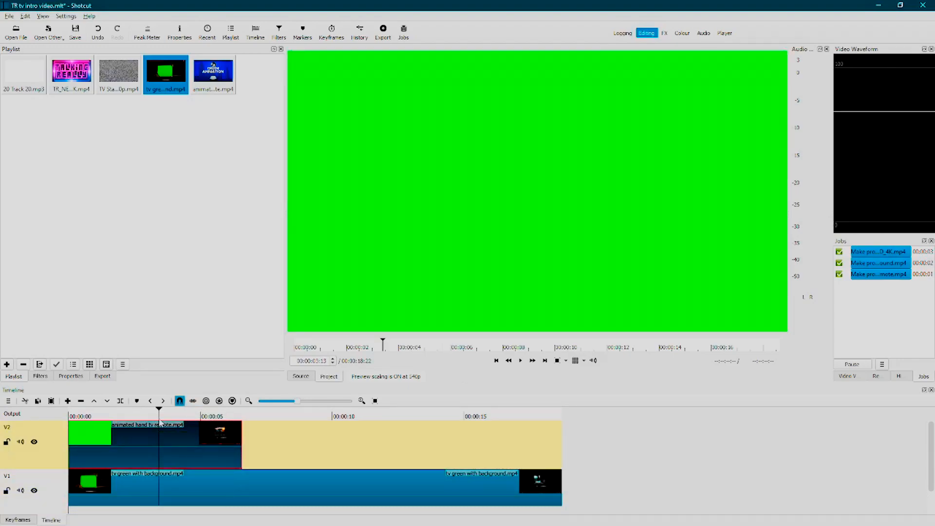
click(128, 424)
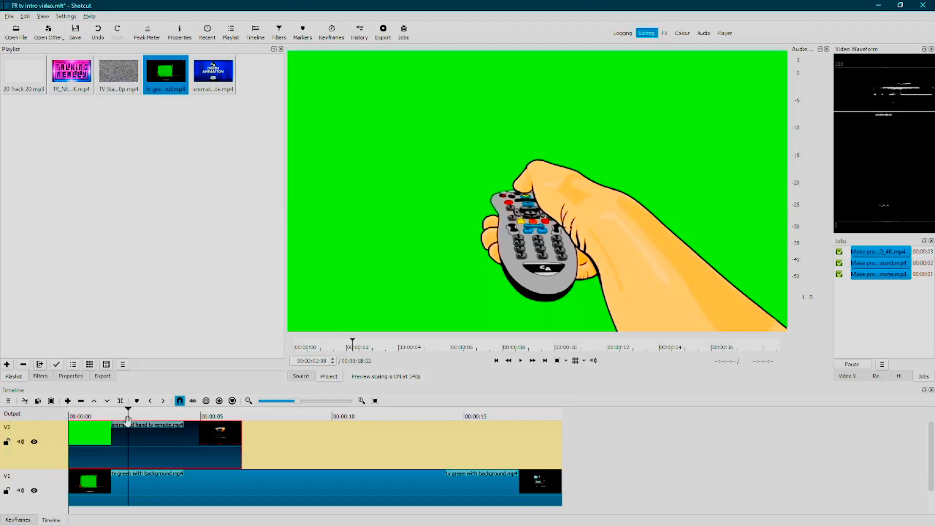
key(space)
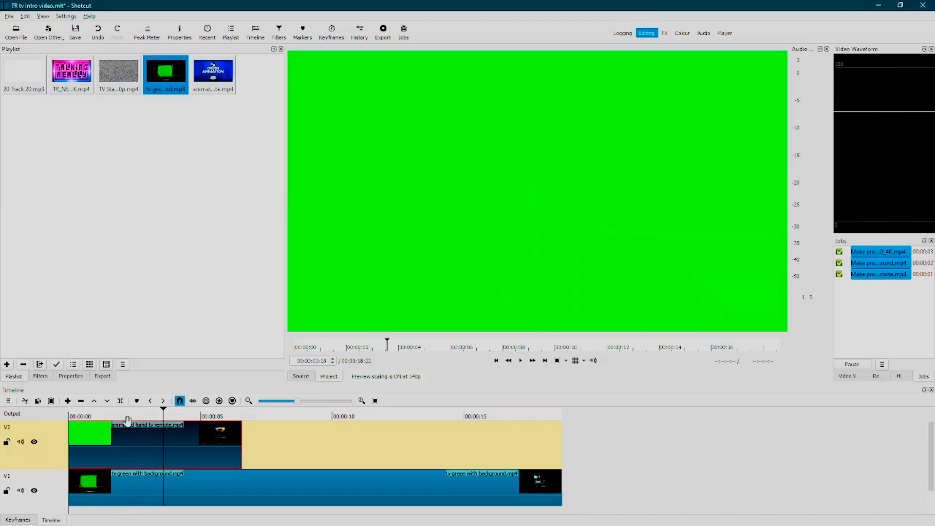
key(j)
key(j)
key(k)
key(s)
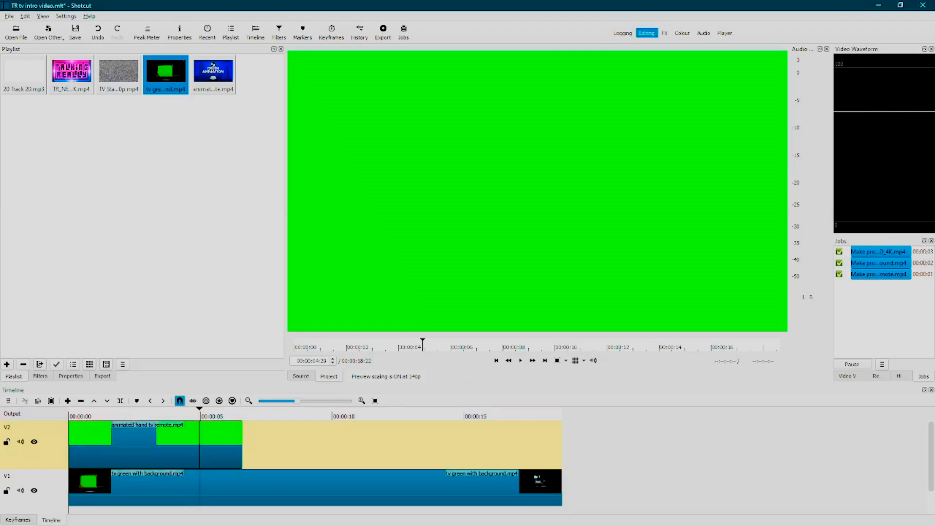
click(231, 445)
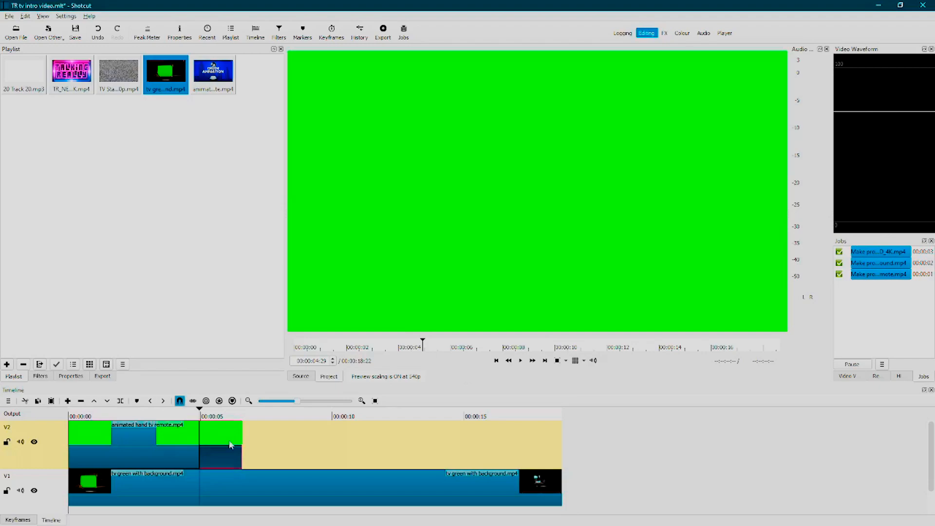
key(Delete)
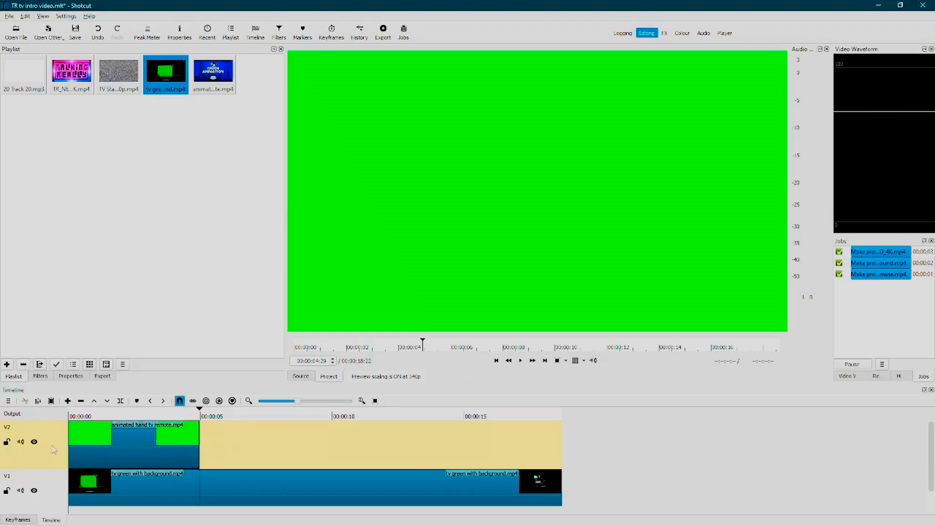
Step: Insert another video track above the hand remote clip's track
right_click(51, 464)
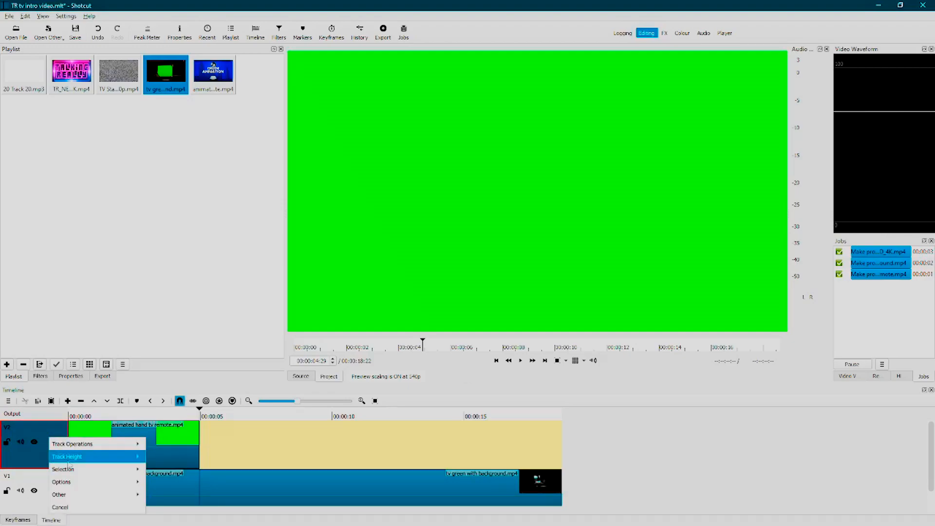
mouse_move(93, 475)
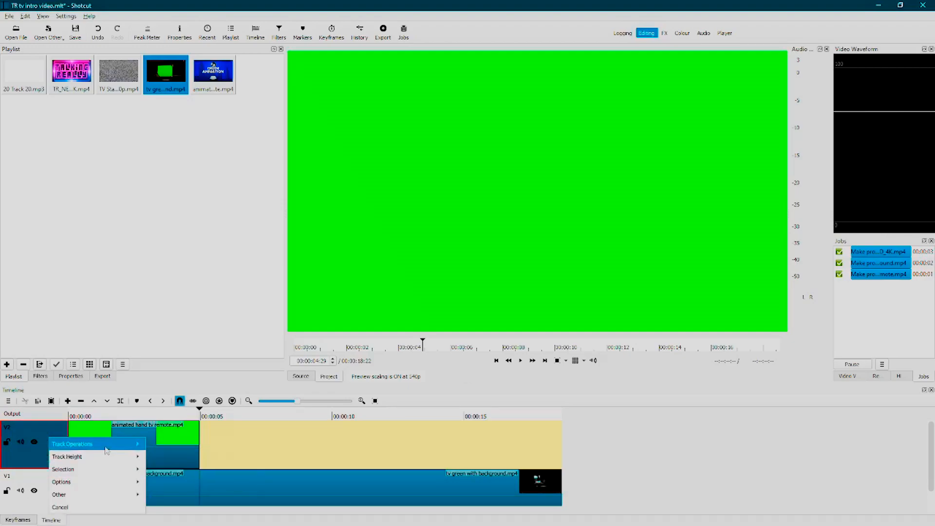
mouse_move(107, 449)
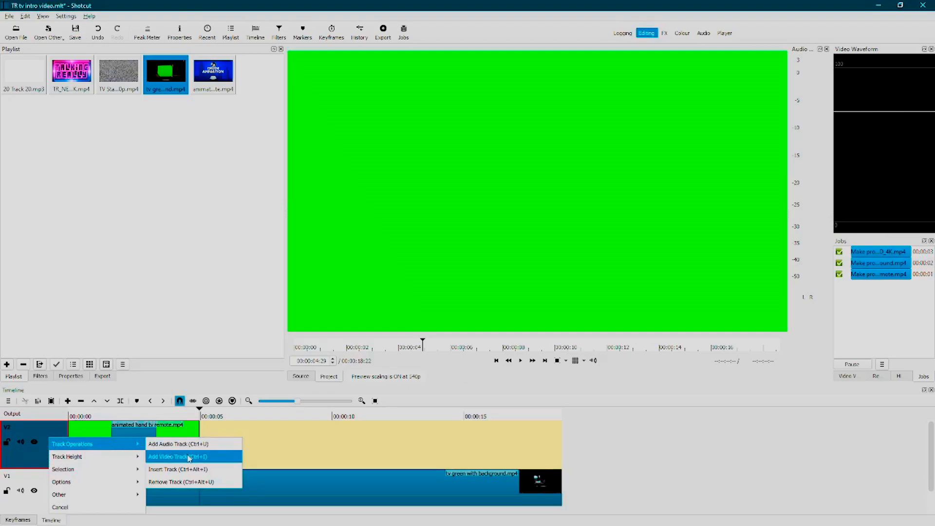
click(189, 473)
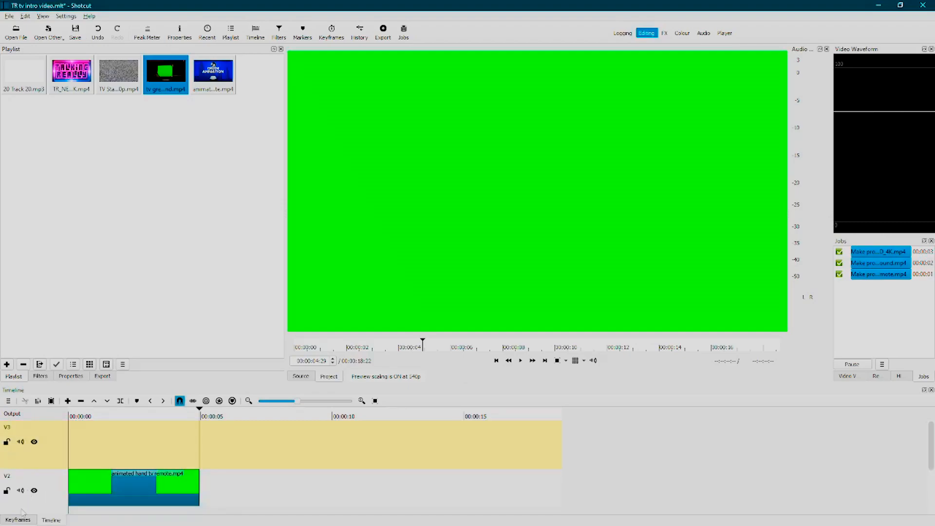
Step: Move the hand remote clip from V2 up to the start of V3, leaving V2 empty above the TV clip
click(81, 485)
drag(85, 478, 86, 431)
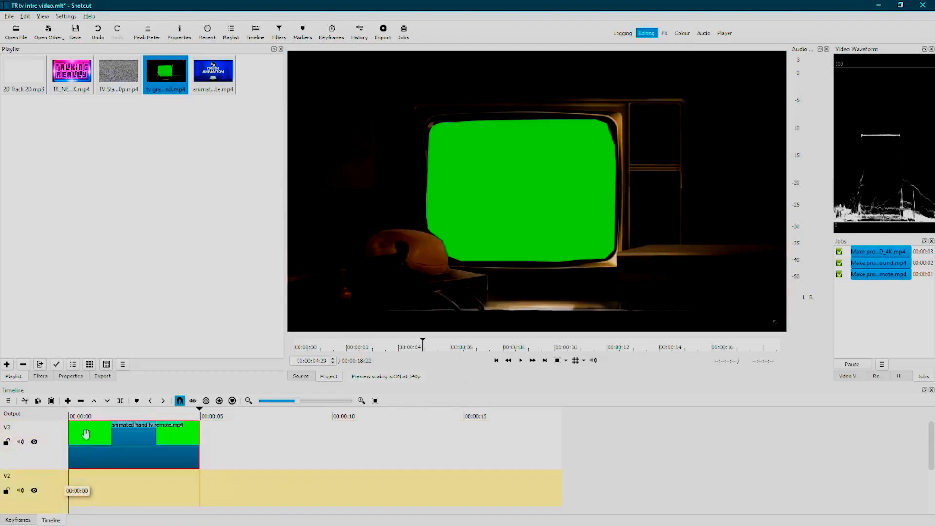
click(931, 500)
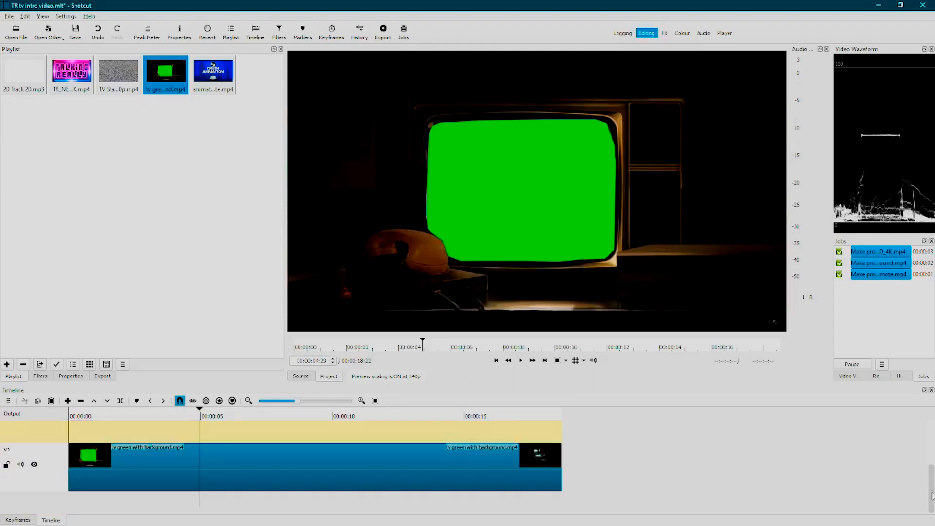
Step: Move the TV green screen clip from V1 up to the start of V2 and make the timeline tracks shorter
drag(138, 467, 122, 427)
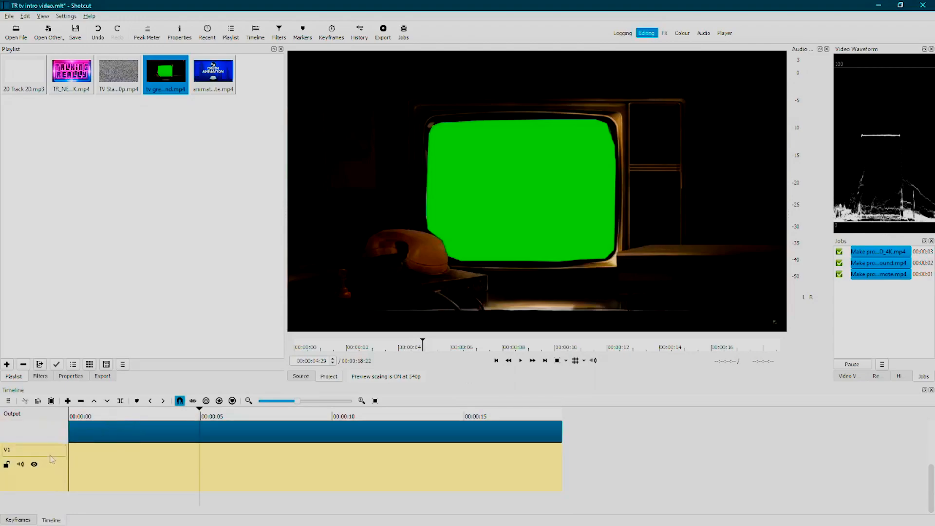
right_click(50, 478)
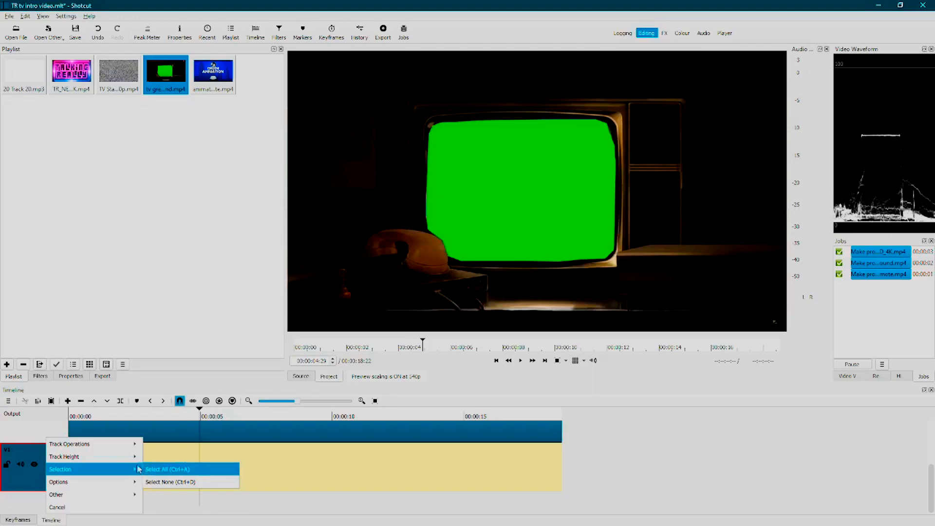
click(160, 461)
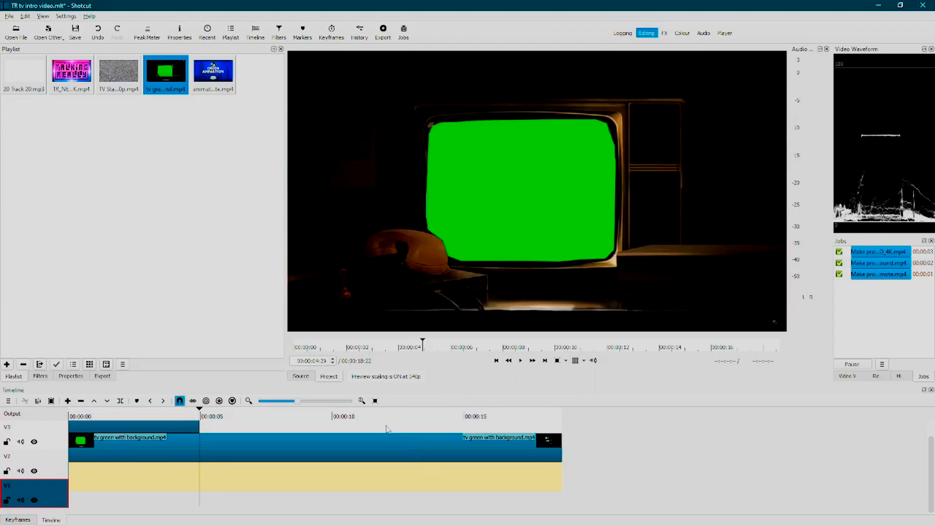
Step: Add the TV Static Noise clip near the start of V1 and split it at 00:00:00:22
click(110, 83)
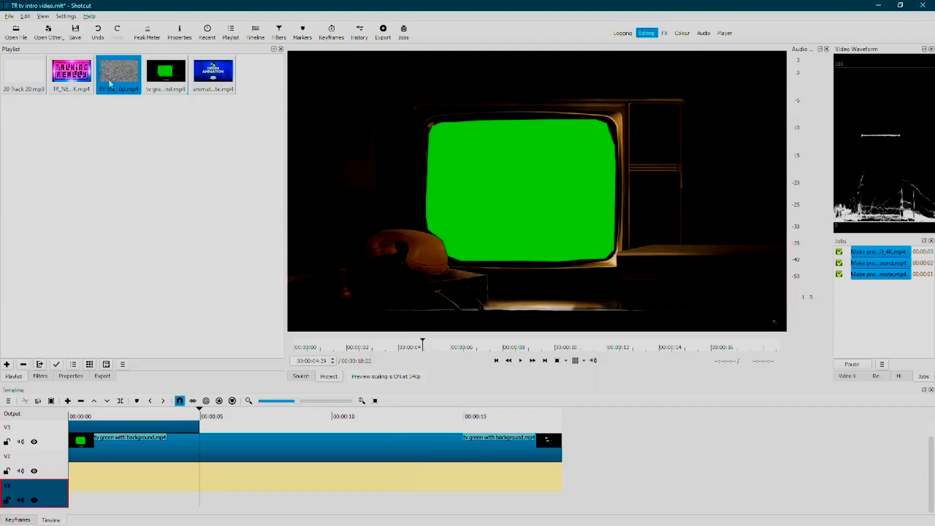
drag(110, 83, 75, 482)
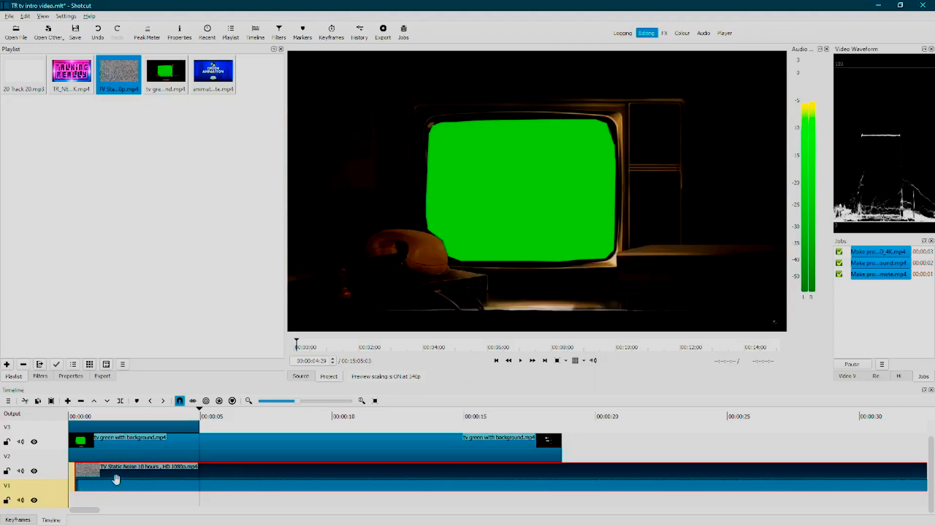
click(88, 499)
key(s)
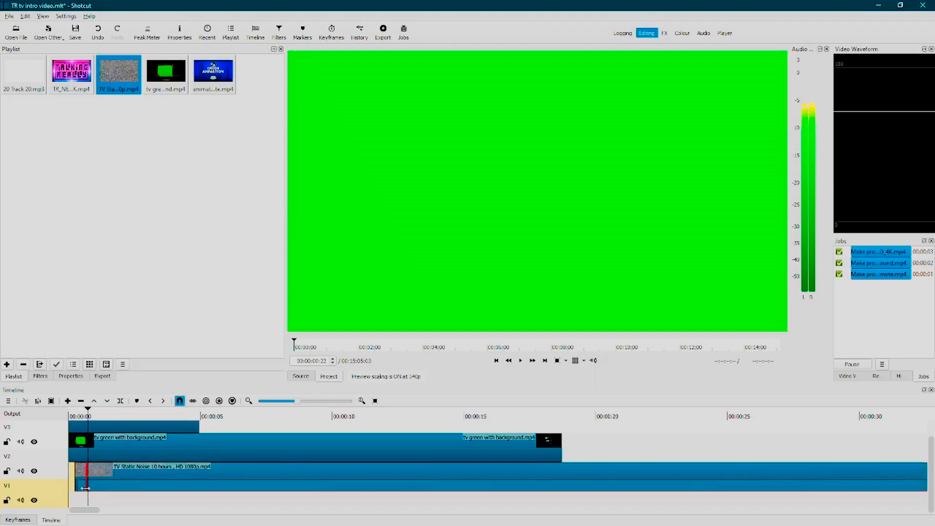
Step: Delete the short static piece before the split and move the remaining static clip to the start of V1
click(84, 485)
key(Delete)
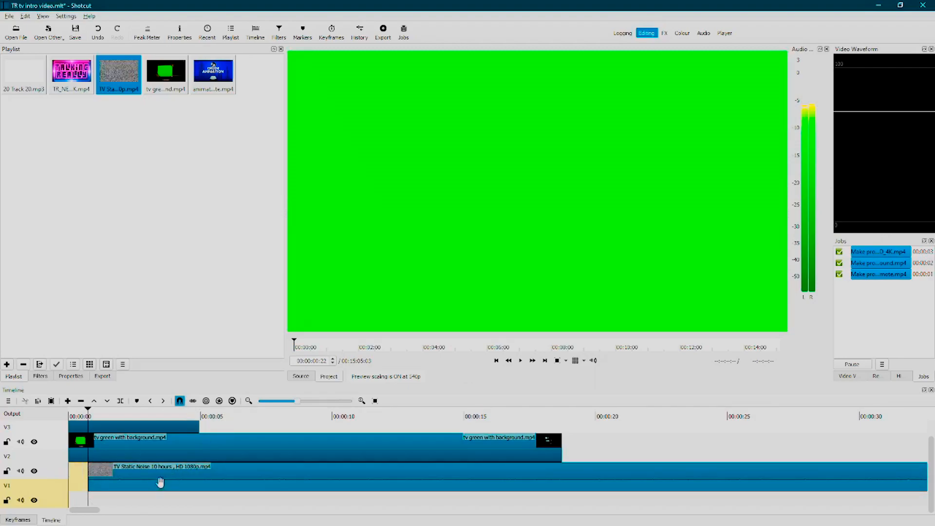
drag(138, 484, 110, 480)
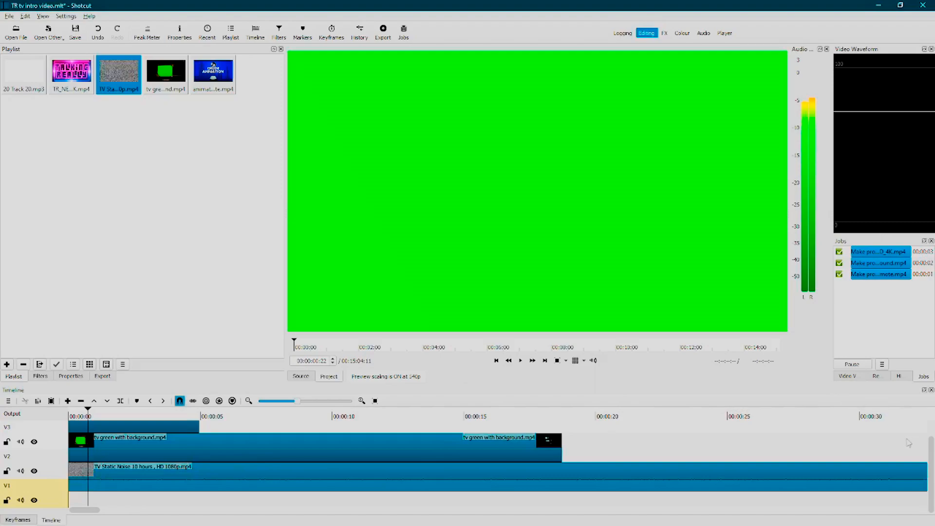
Step: Split the static clip on V1 at 00:00:02:15, around the remote's button press, and delete the part after the split
drag(930, 450, 930, 437)
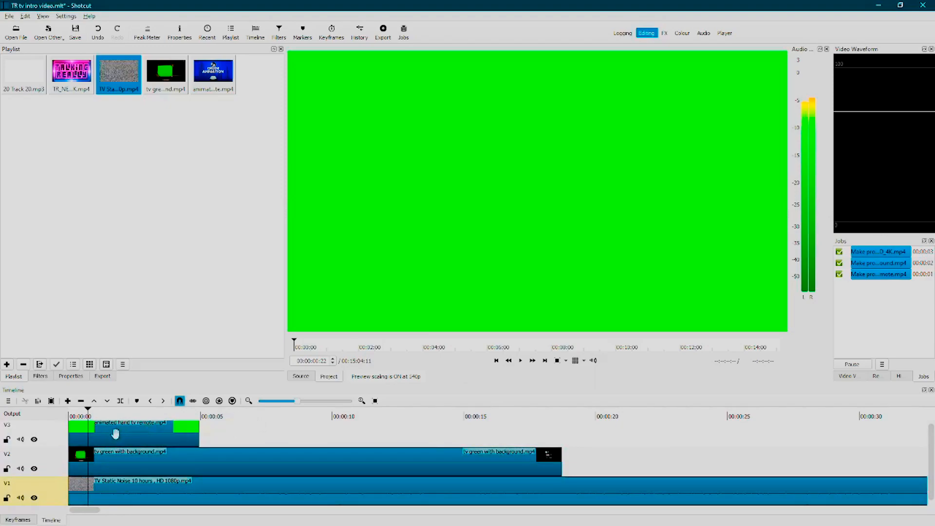
click(112, 414)
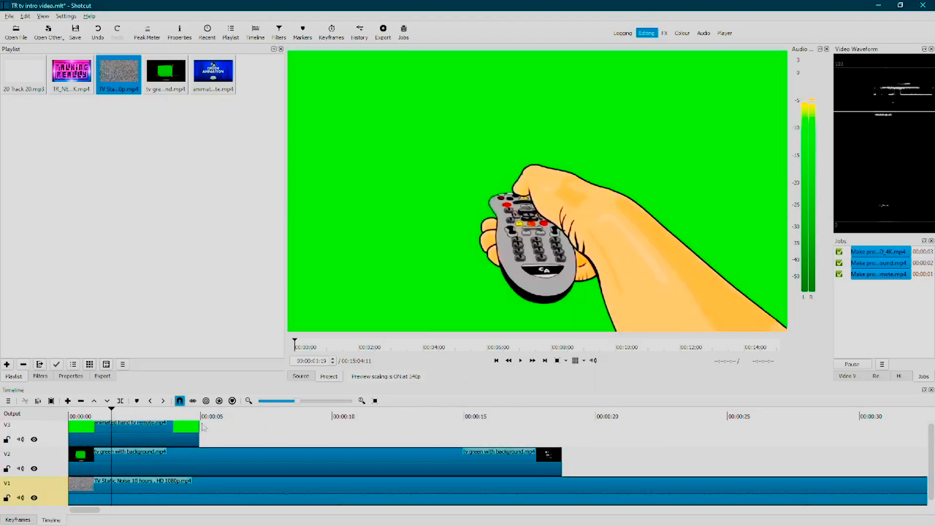
key(Right)
key(Right)
key(Right)
key(Right)
key(Right)
key(Right)
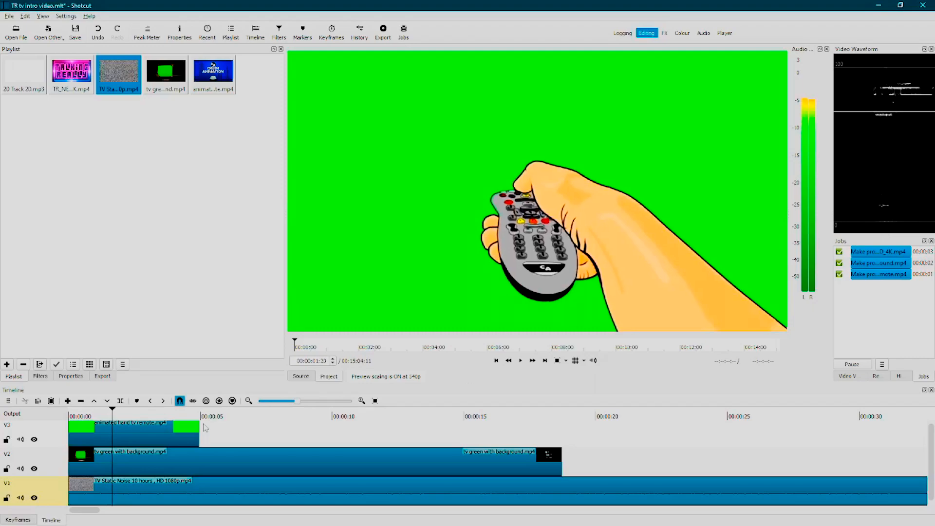
key(Right)
key(Right)
key(Right)
key(Right)
key(Right)
key(Right)
key(Right)
key(Right)
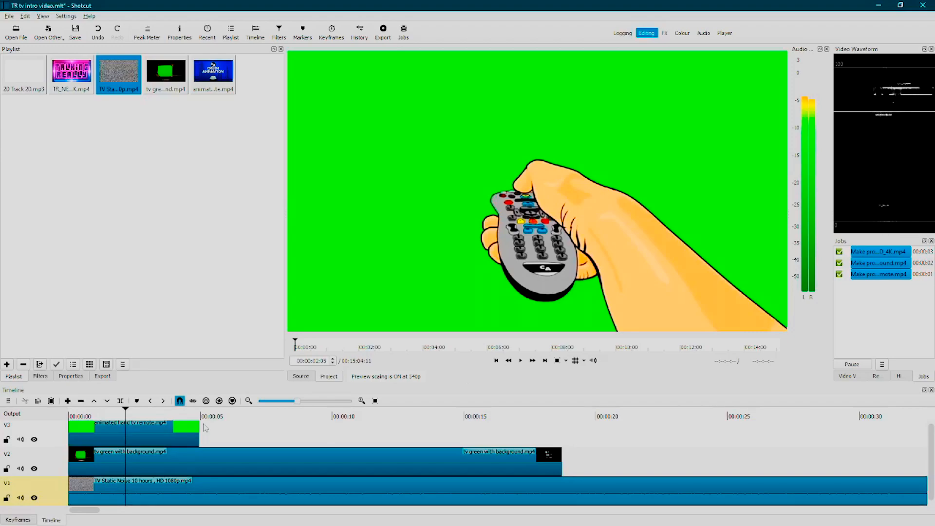
key(Right)
key(Right)
key(Right)
key(Right)
key(Right)
key(Right)
key(Right)
key(Right)
key(Right)
key(Right)
key(Left)
key(Left)
key(s)
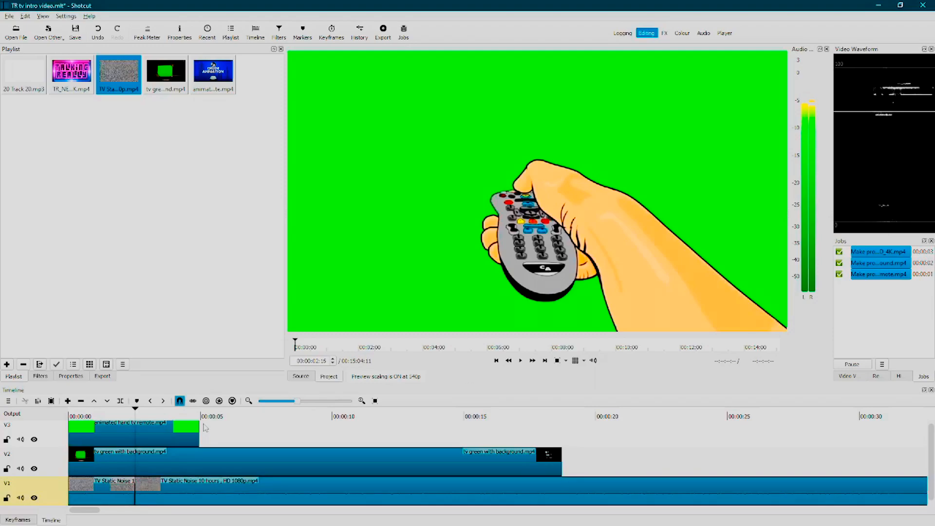
click(174, 493)
key(Delete)
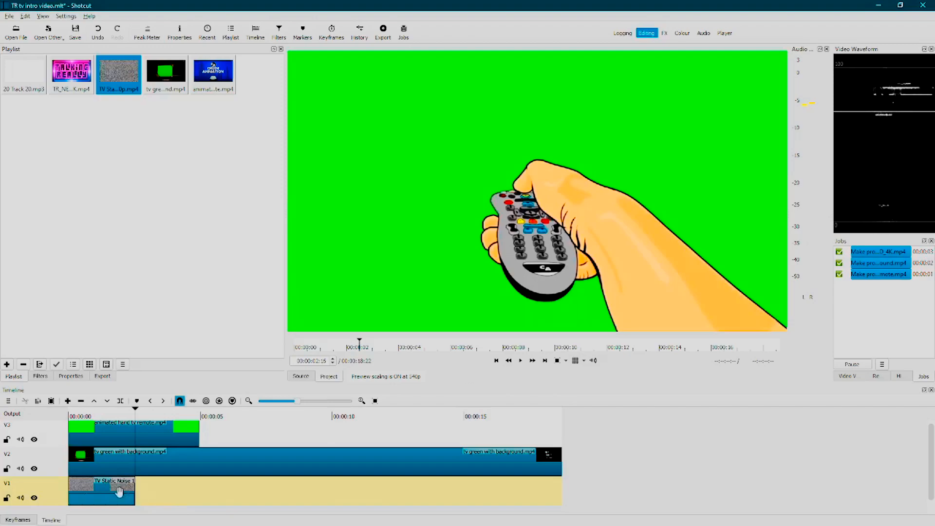
Step: Apply a Gain / Volume filter to the static clip on V1 and set its level to -12.0 dB
click(81, 494)
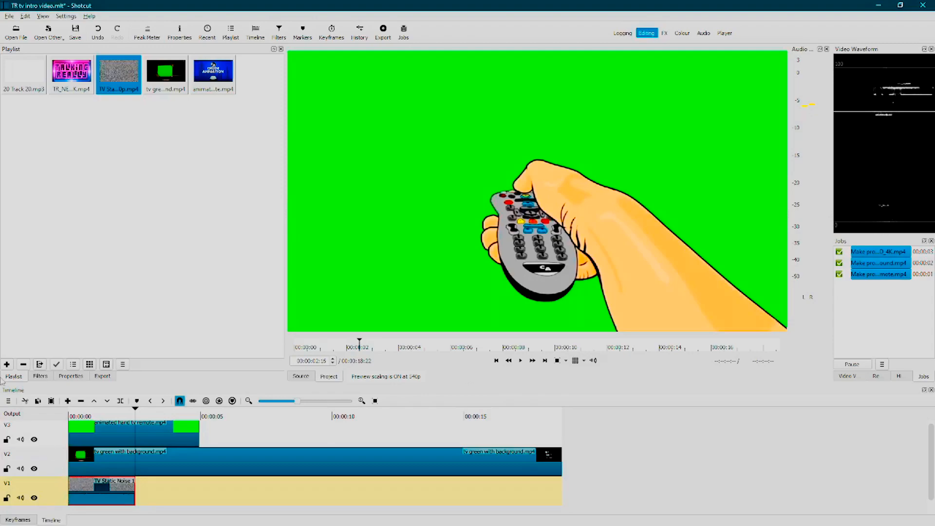
click(41, 378)
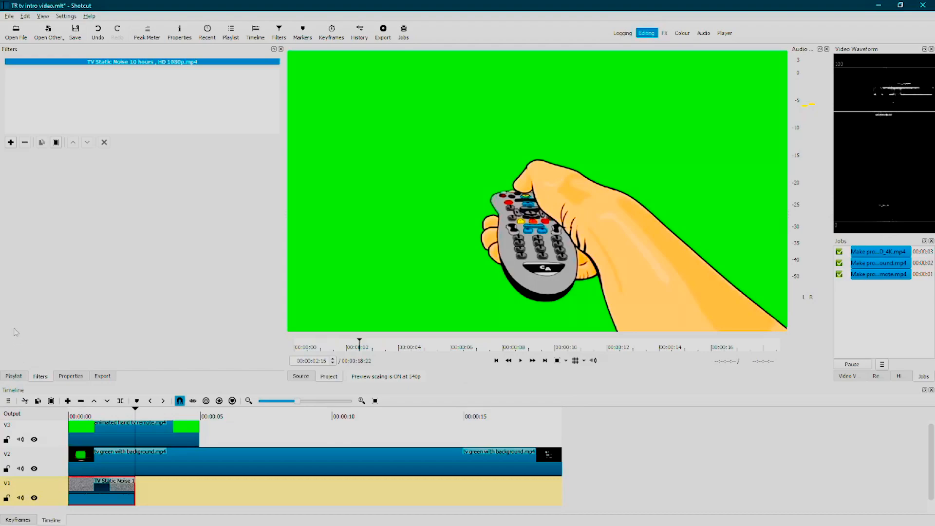
click(11, 143)
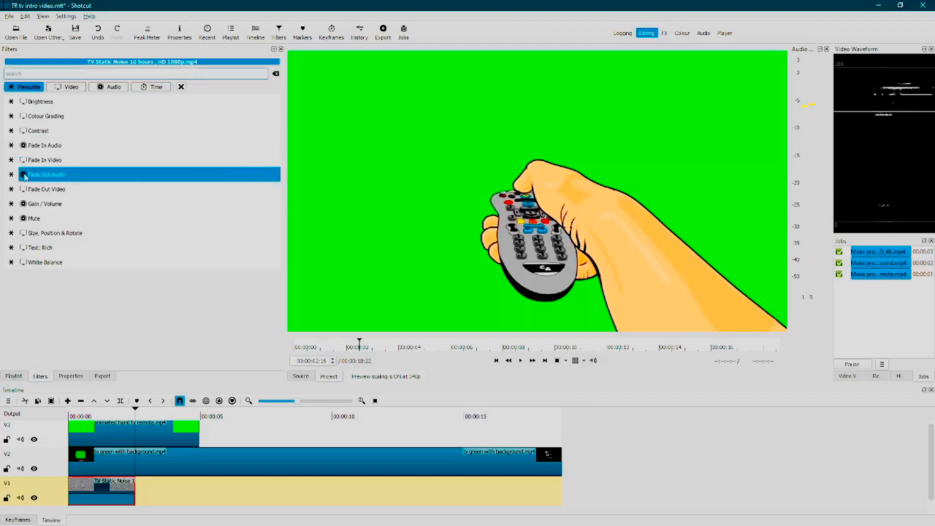
click(34, 204)
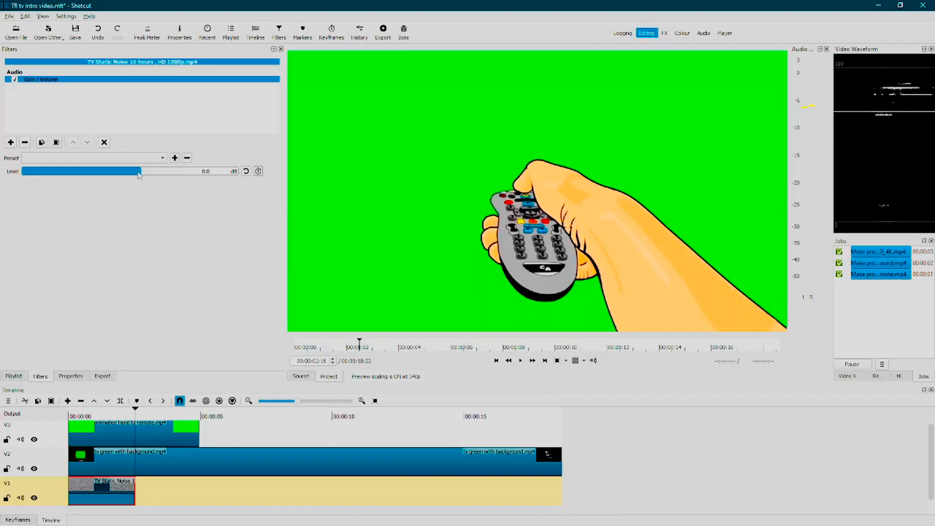
drag(140, 174, 123, 175)
click(119, 417)
key(shift+End)
key(BackSpace)
text(2)
Step: Play the timeline from the start to check the static clip's volume and where it ends
click(71, 414)
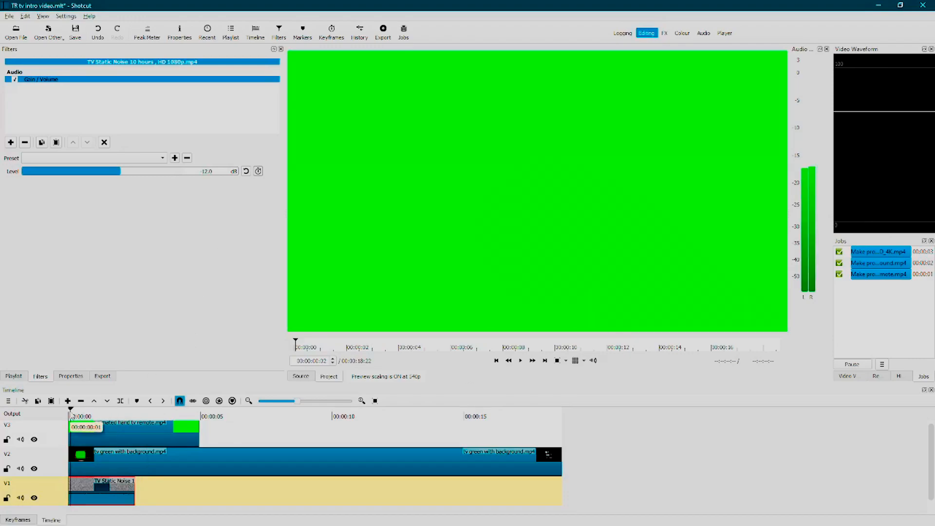
click(71, 415)
click(69, 416)
key(space)
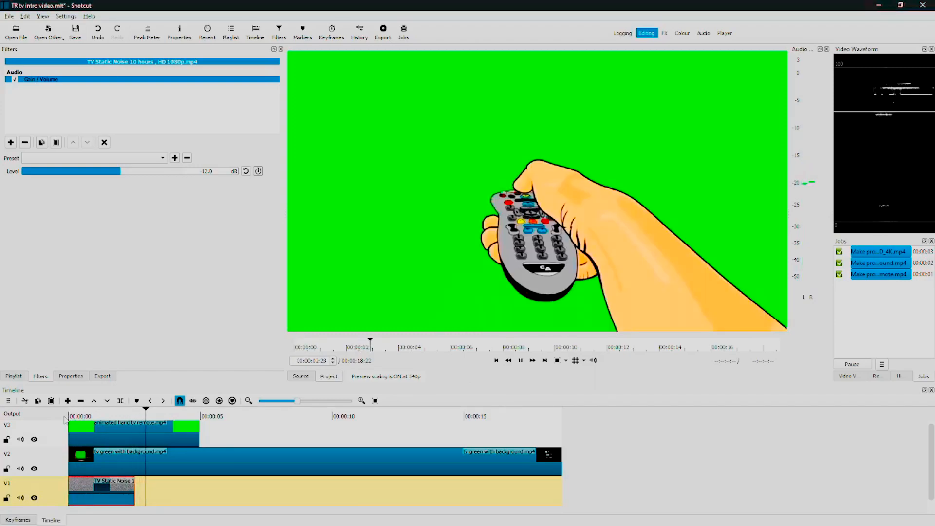
key(space)
key(space)
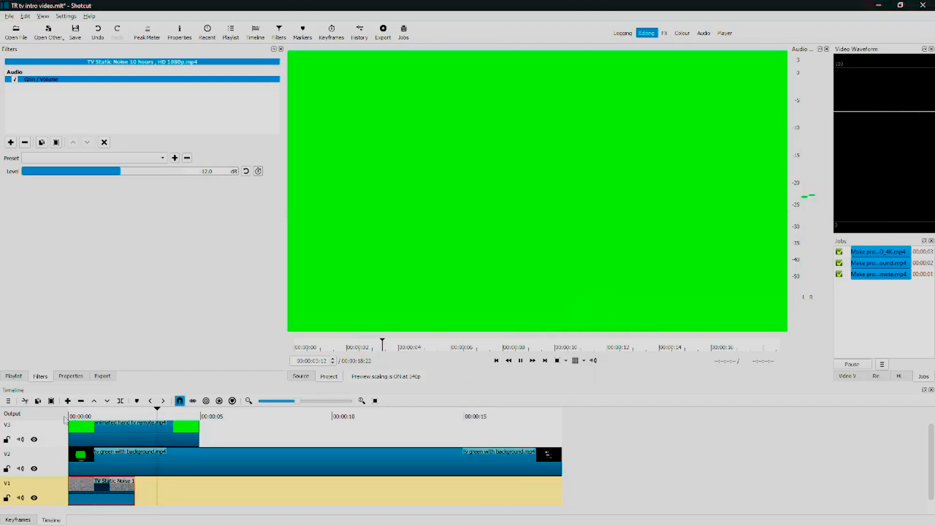
key(space)
Step: Insert a video track above V1 and place TR_NEON_VIDEO_END_4K.mp4 on it, starting at the static clip's end at 00:00:02:15
key(Up)
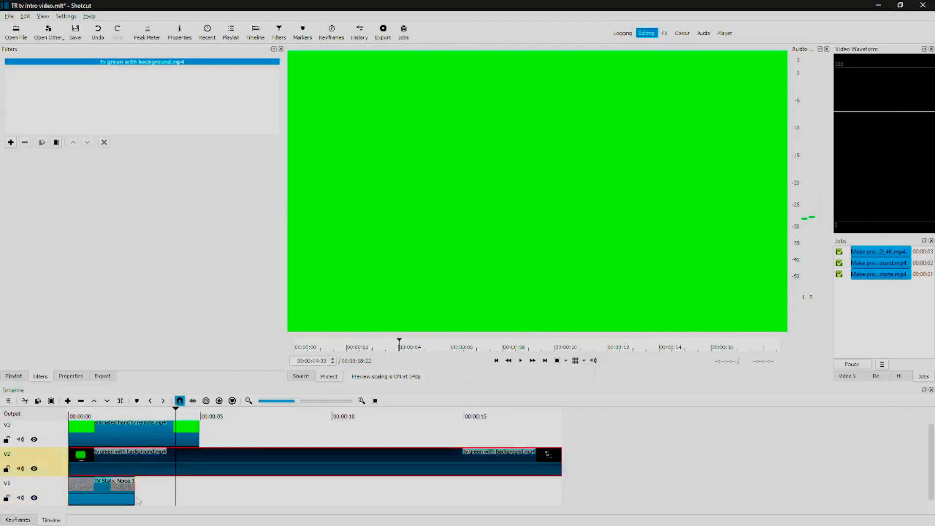
click(136, 497)
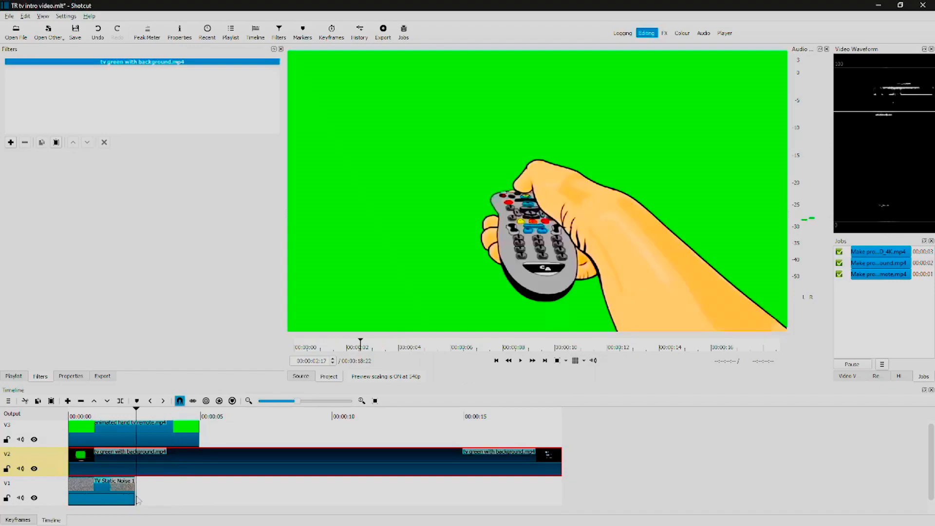
click(322, 400)
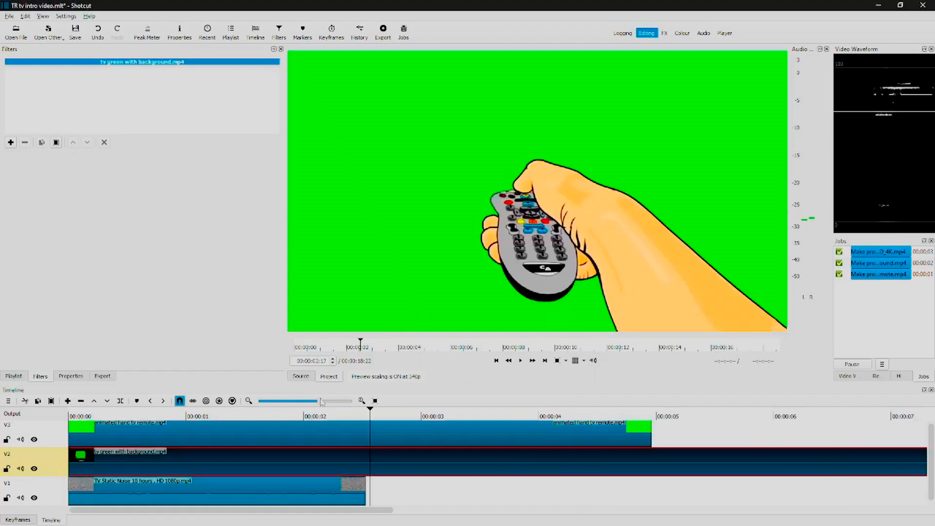
key(Left)
key(Left)
key(Right)
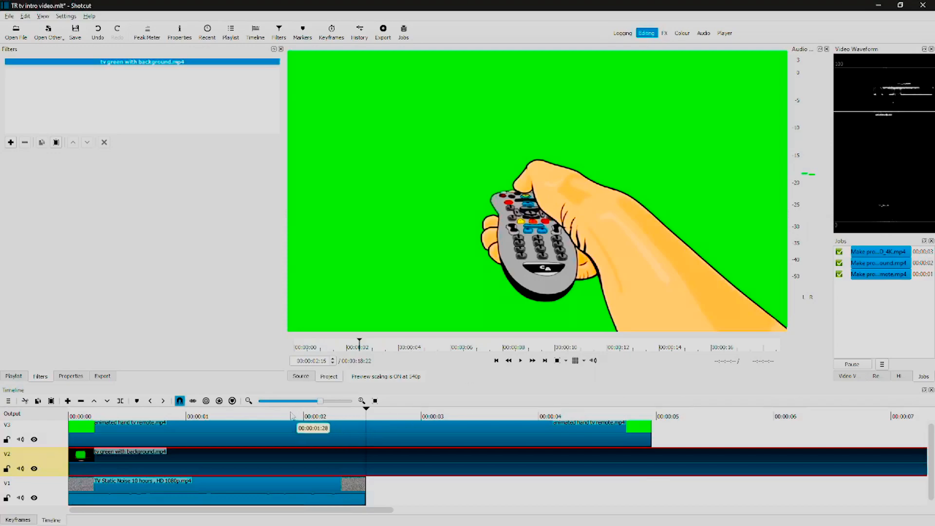
click(19, 377)
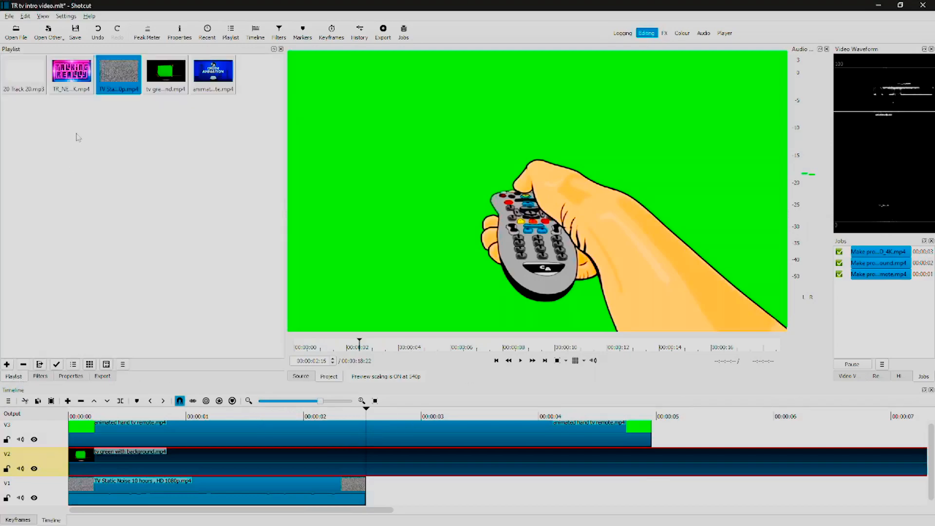
click(69, 73)
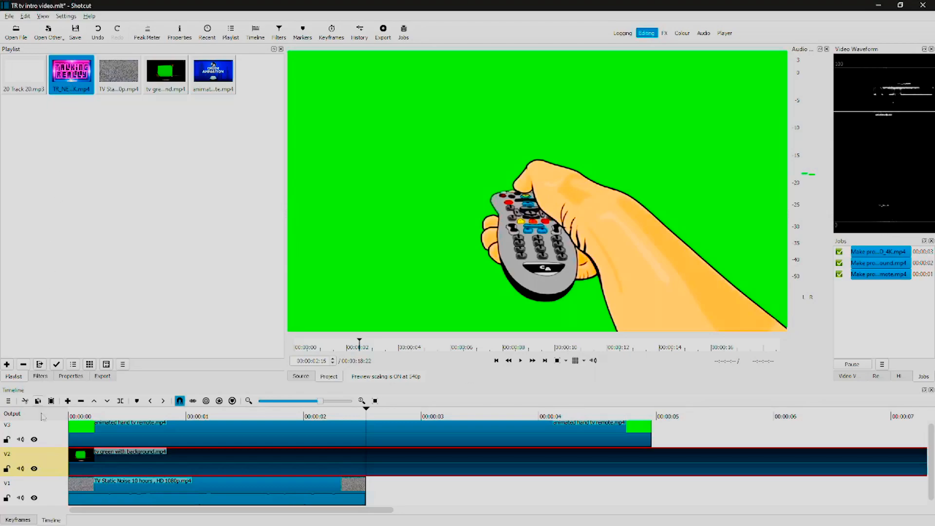
right_click(52, 504)
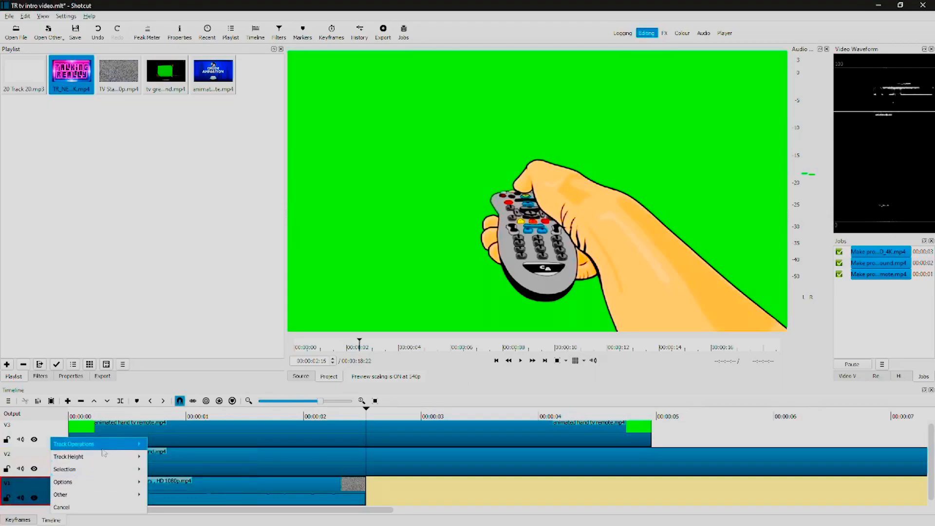
mouse_move(106, 445)
click(177, 470)
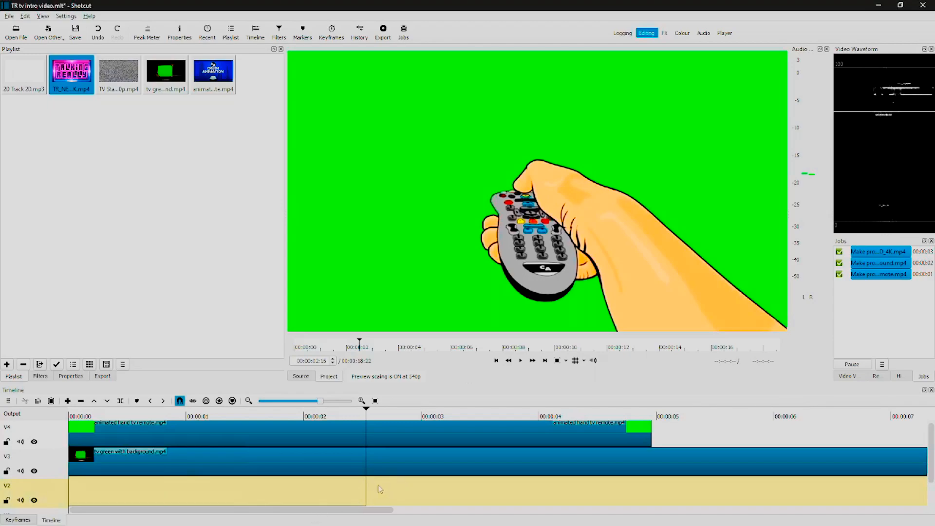
drag(89, 69, 417, 498)
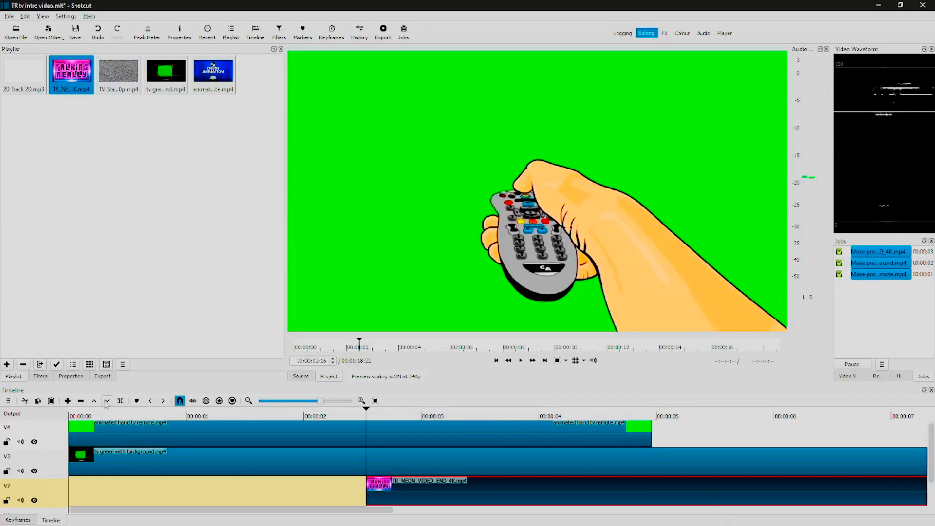
Step: Apply the Chroma Key: Simple filter to the animated hand remote clip on V4
click(103, 431)
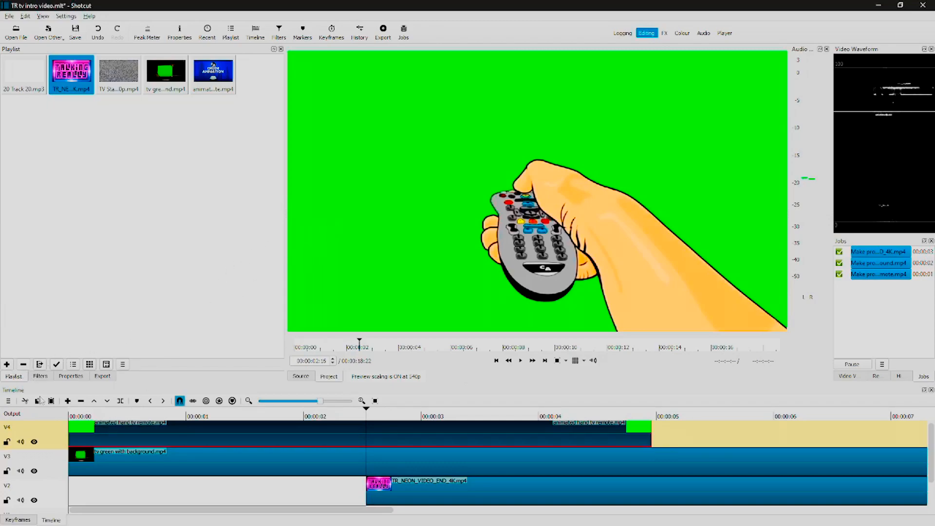
click(41, 378)
click(14, 378)
click(39, 377)
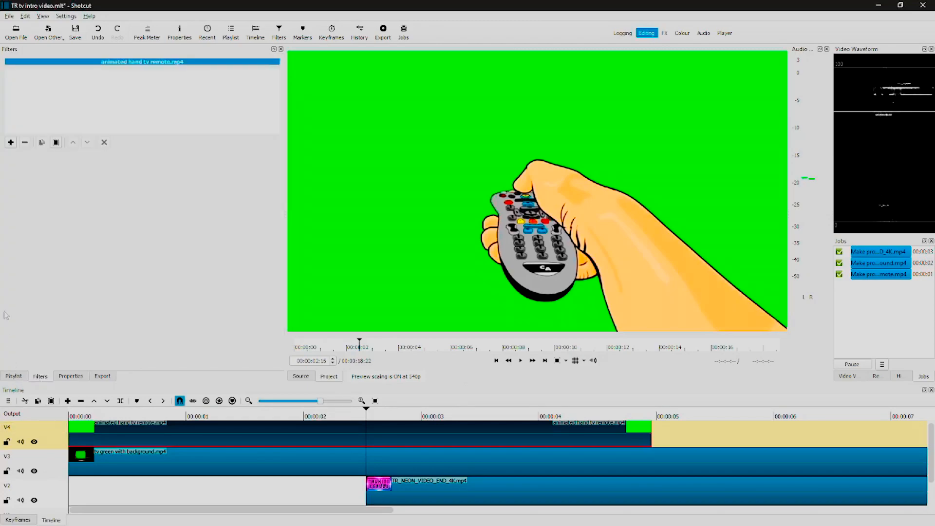
click(10, 142)
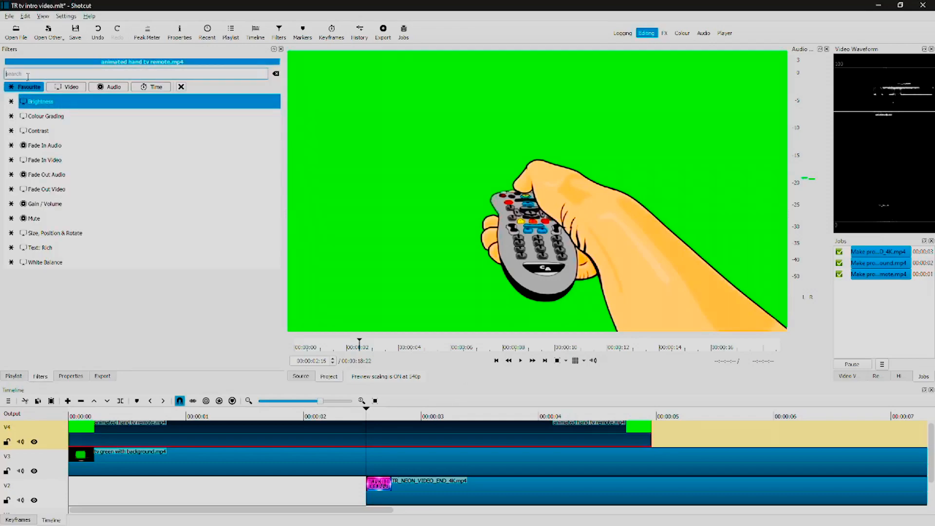
text(d)
text(hr)
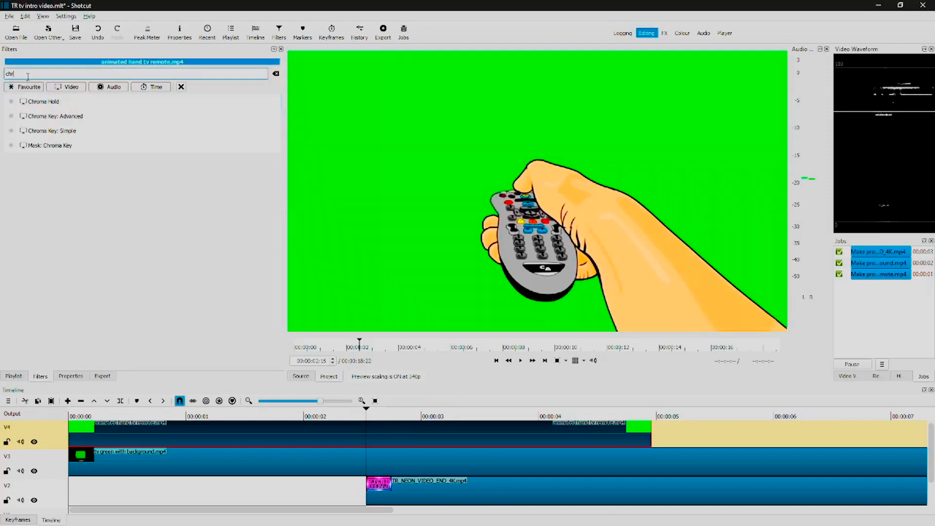
click(36, 129)
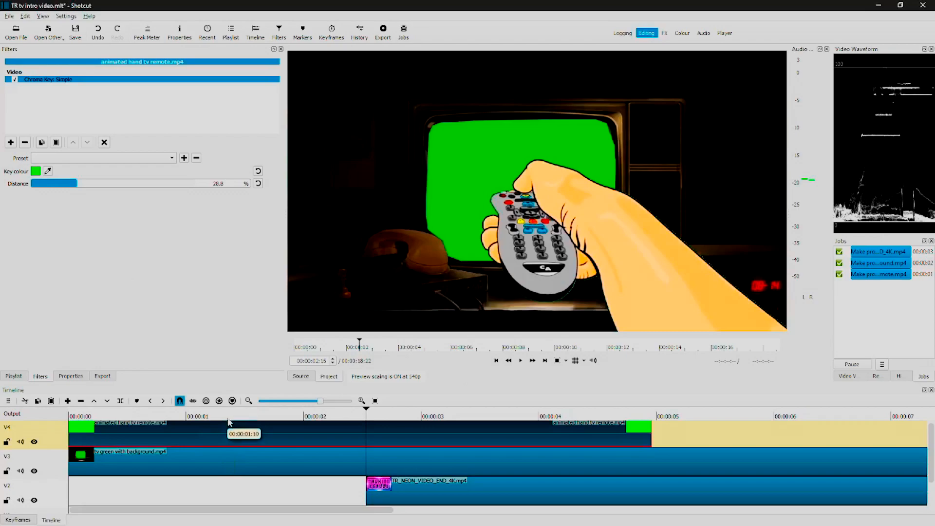
Step: Replace the Chroma Key: Simple filter on the animated hand remote clip with Chroma Key: Advanced
key(space)
key(space)
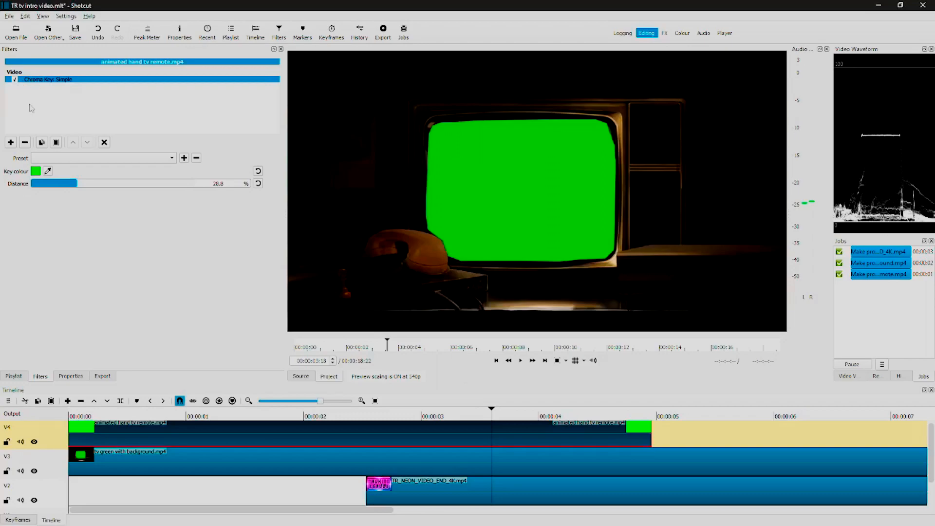
click(24, 143)
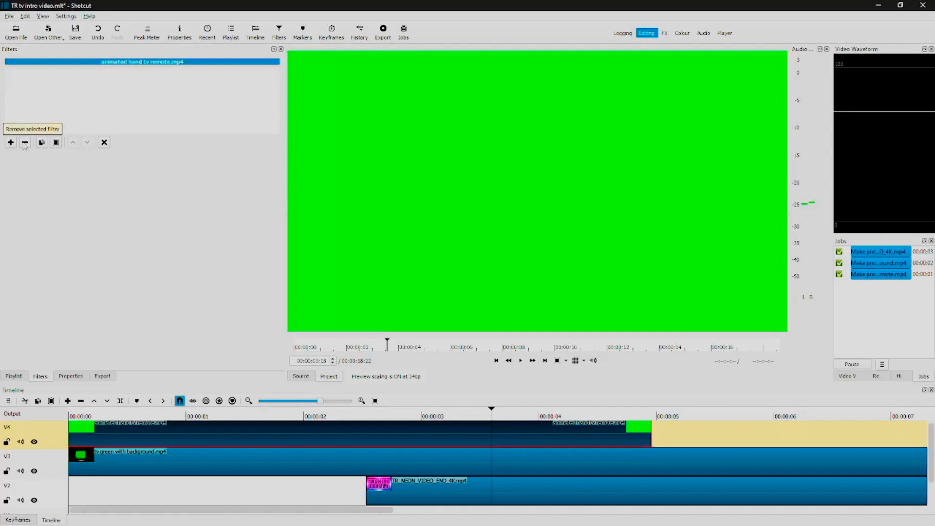
click(10, 142)
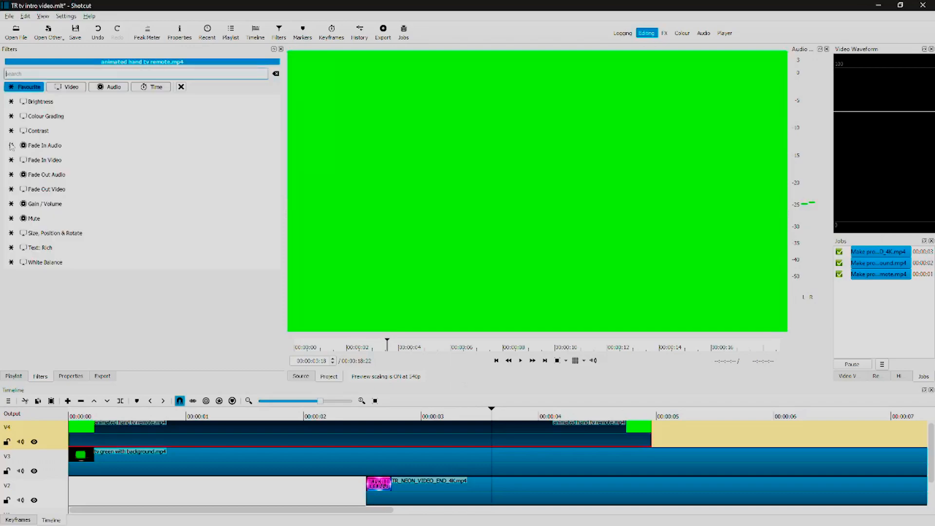
click(57, 74)
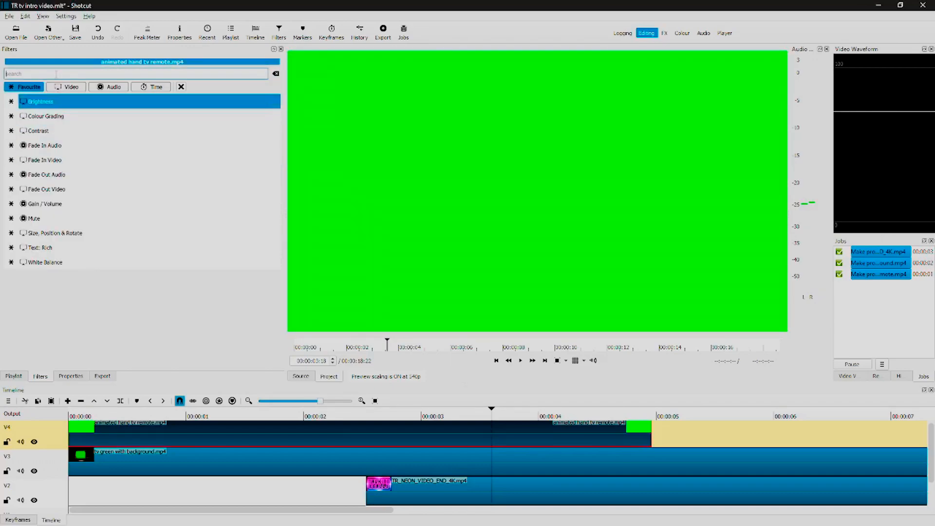
text(chr)
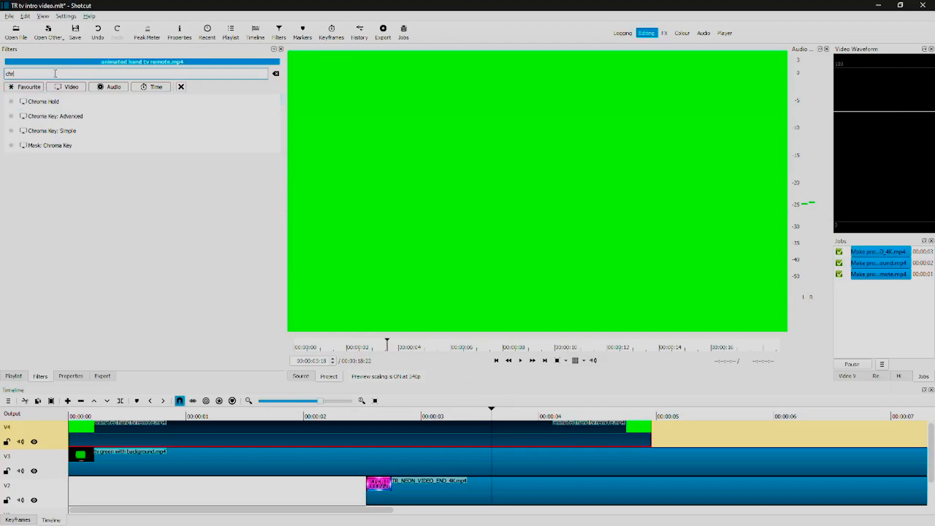
click(53, 121)
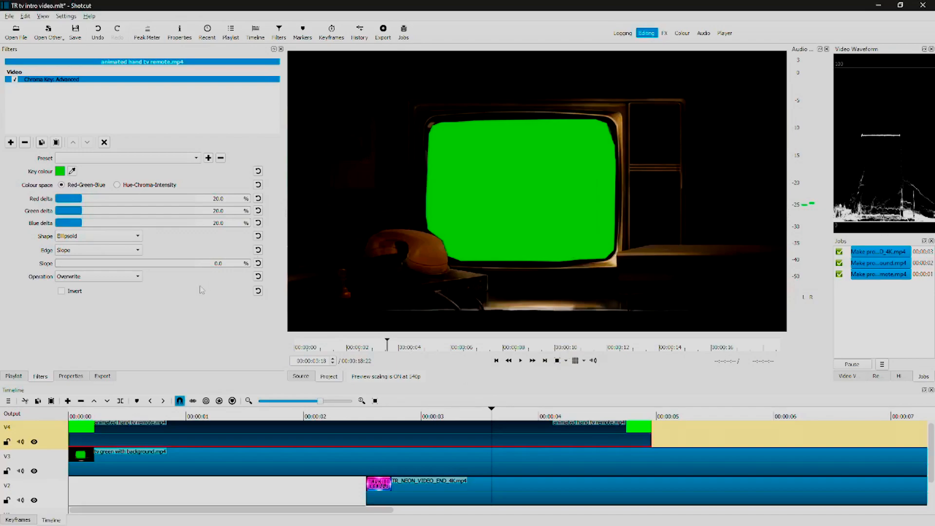
Step: Try the Add and Subtract operations in the Chroma Key: Advanced filter, and return the operation to Overwrite
click(108, 278)
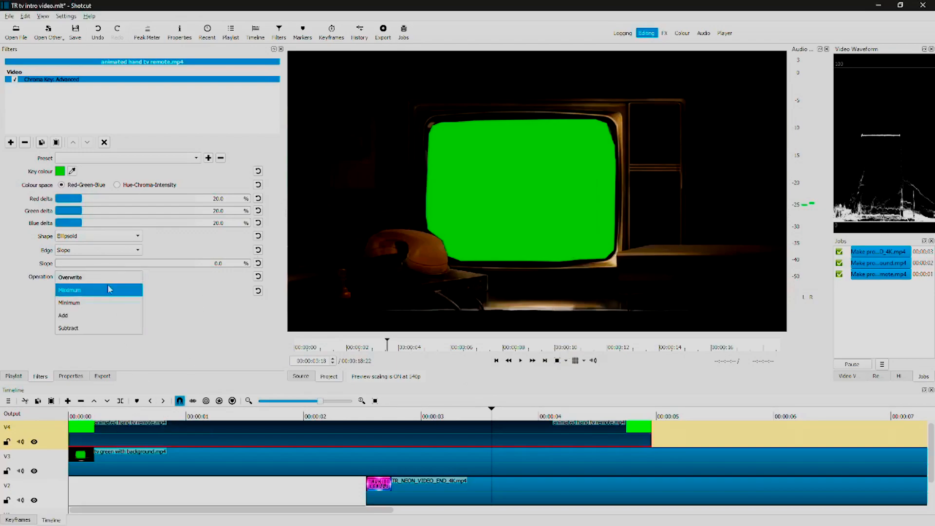
click(106, 315)
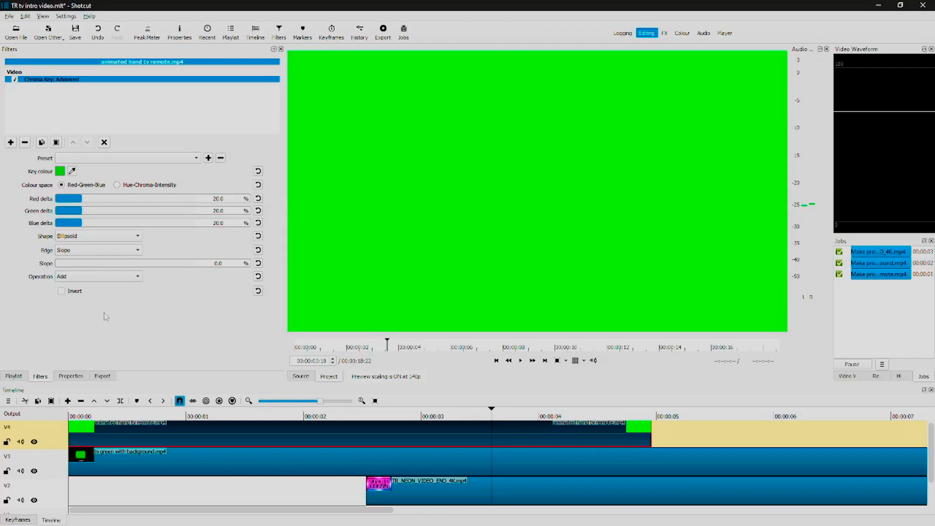
click(108, 278)
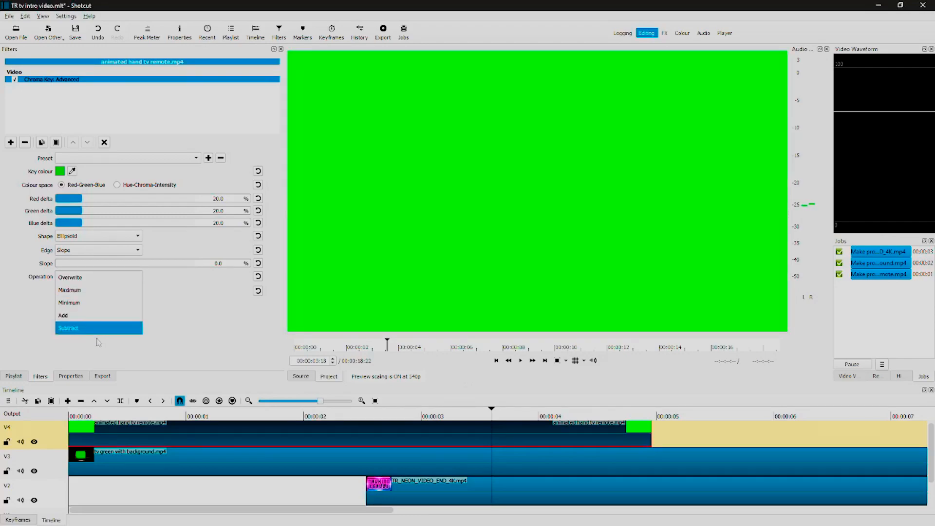
click(97, 331)
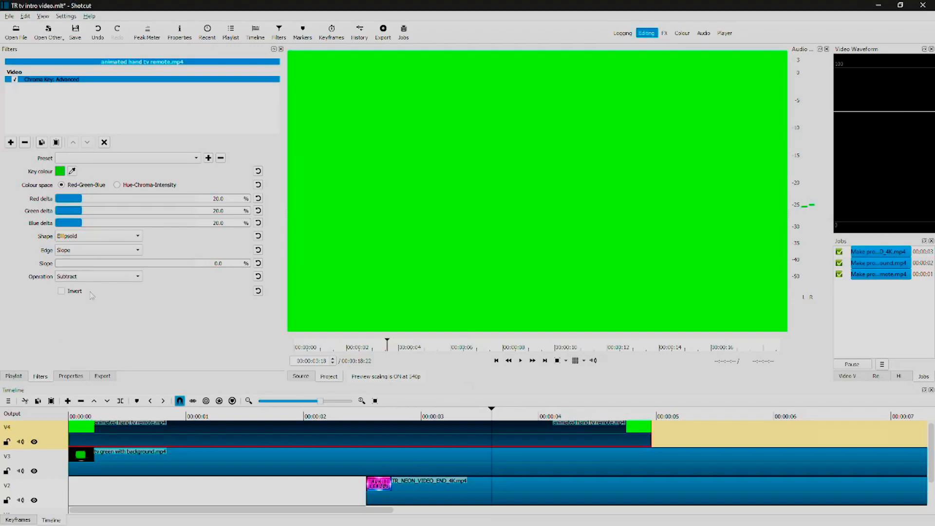
click(92, 277)
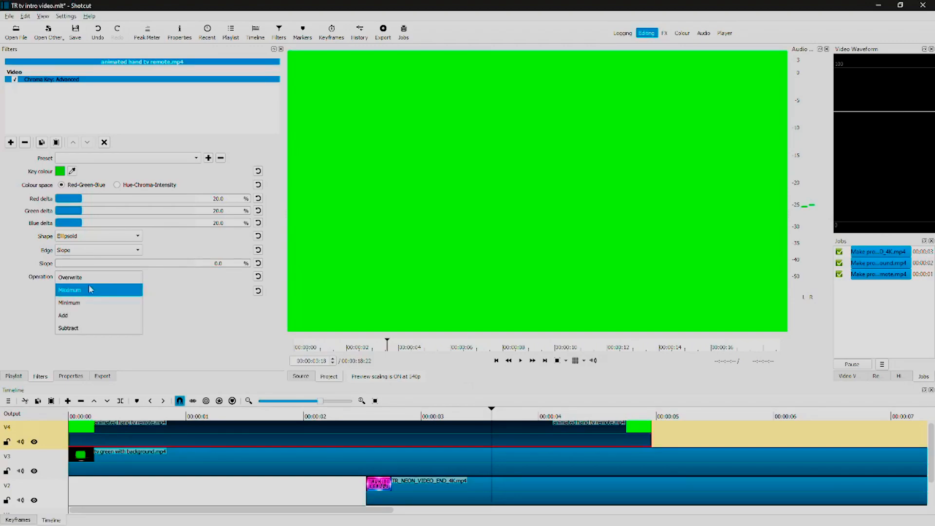
click(90, 282)
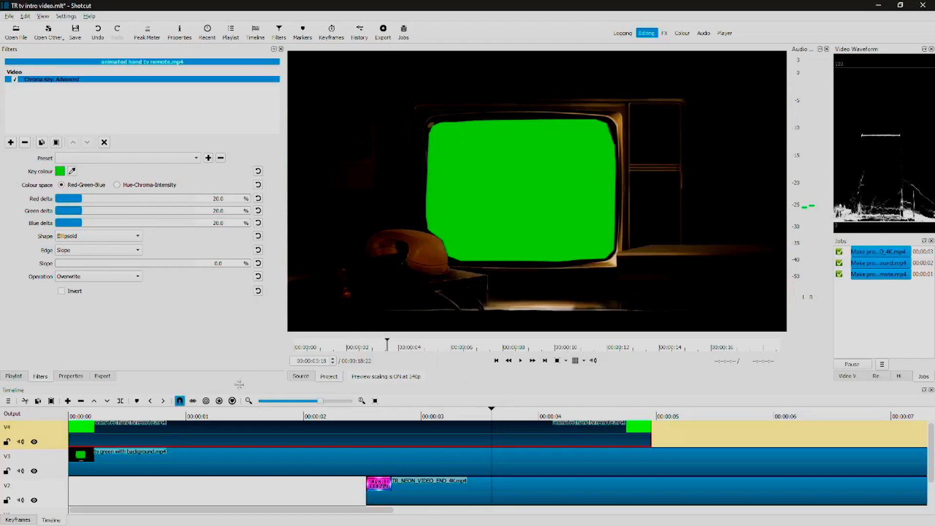
Step: At 00:00:02:02, try the Normal and Fat edges on the remote clip's chroma key and set the edge to Hard, keeping the Ellipsoid shape
click(233, 418)
drag(234, 417, 311, 417)
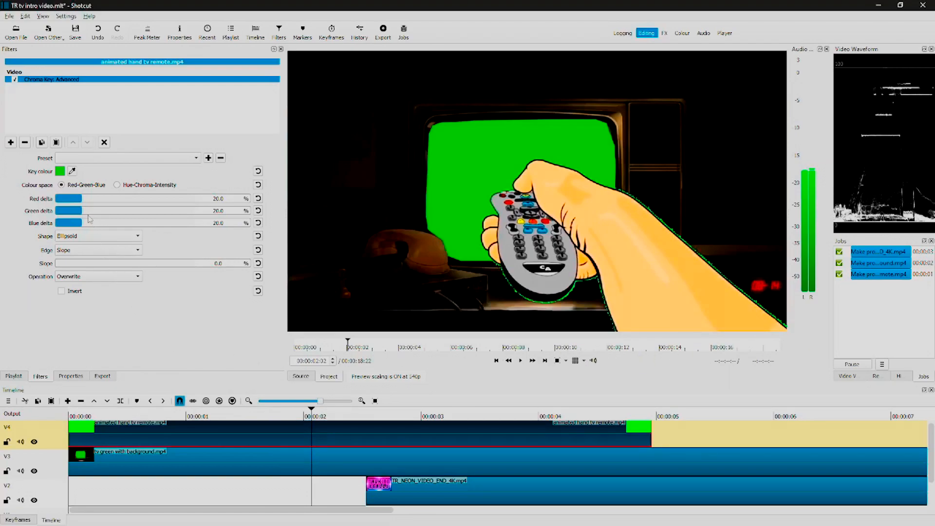
click(110, 238)
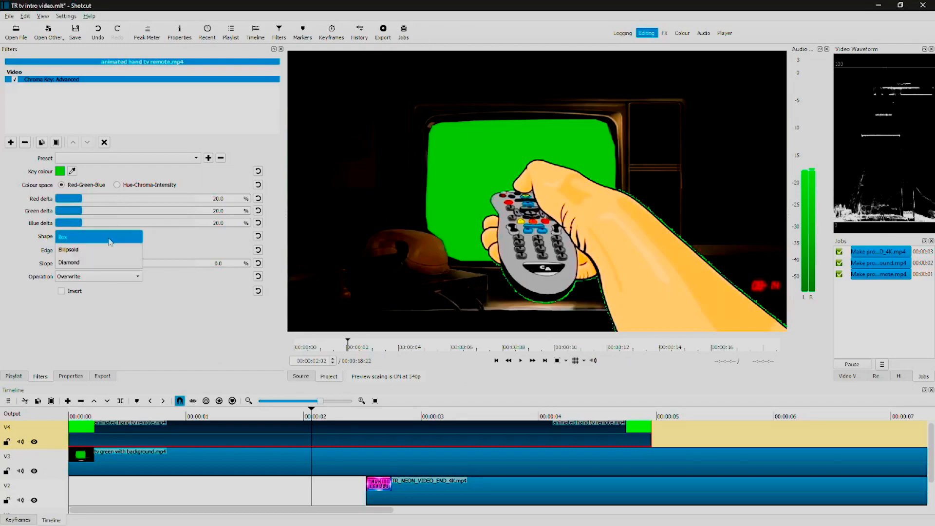
click(109, 249)
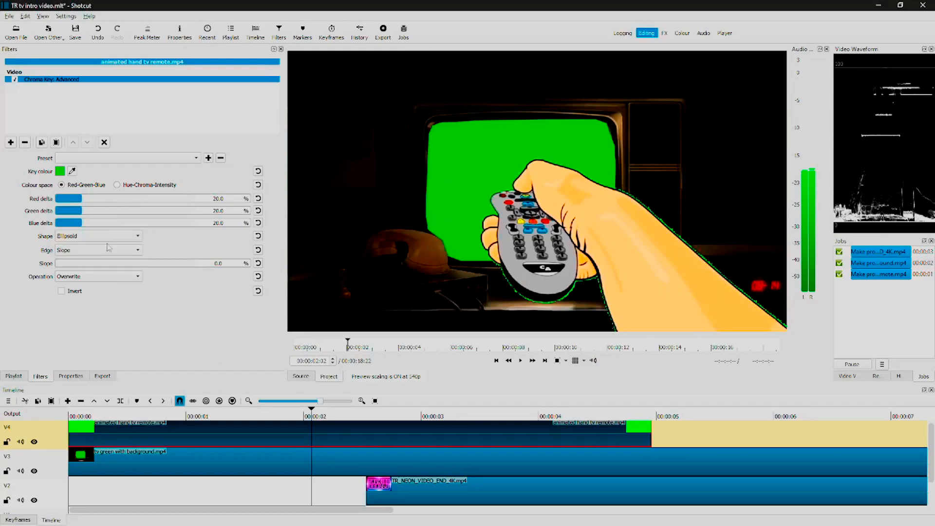
click(104, 251)
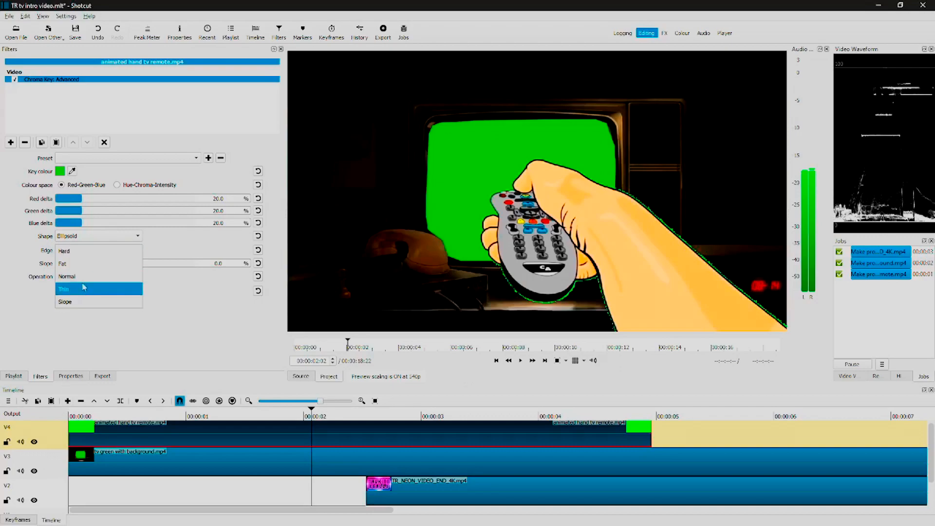
click(86, 277)
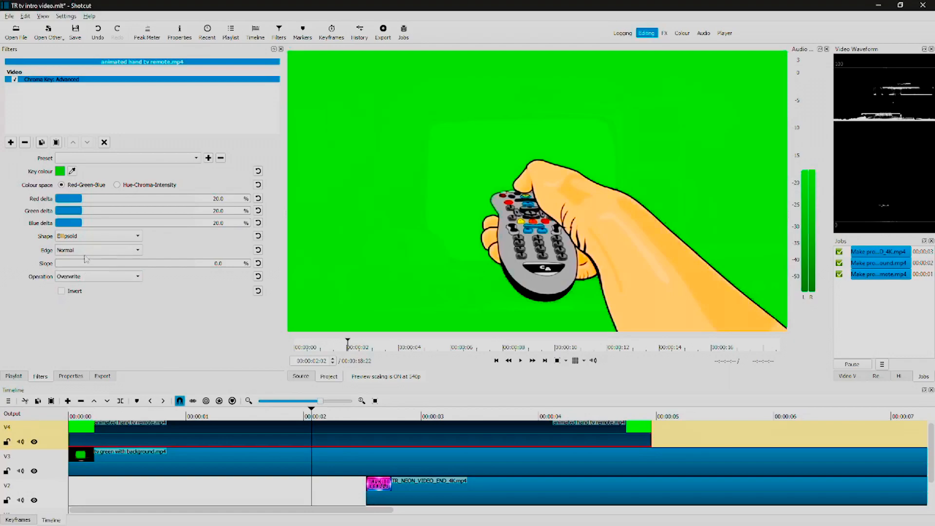
click(86, 252)
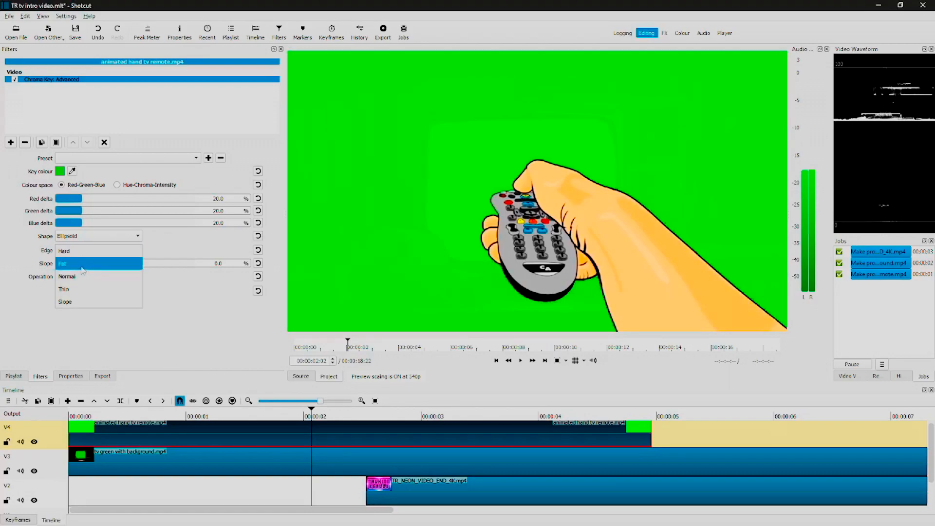
click(83, 270)
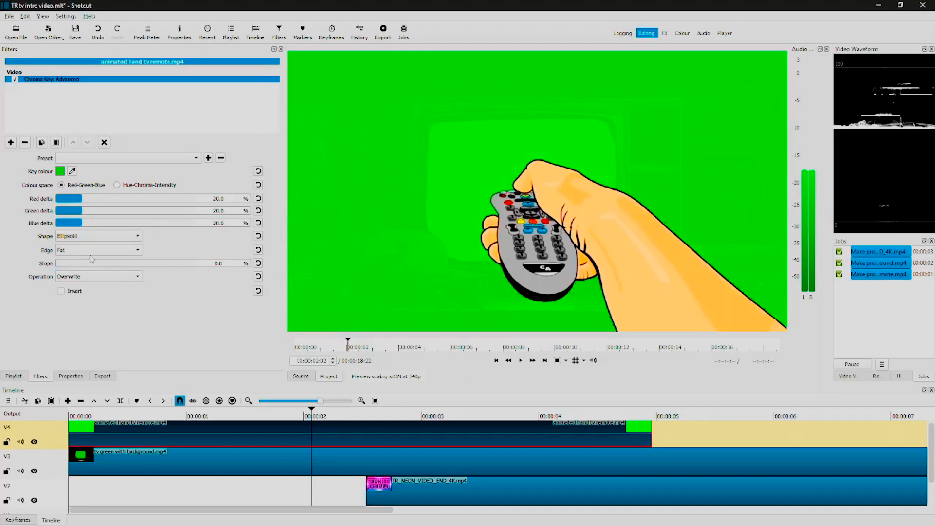
click(91, 255)
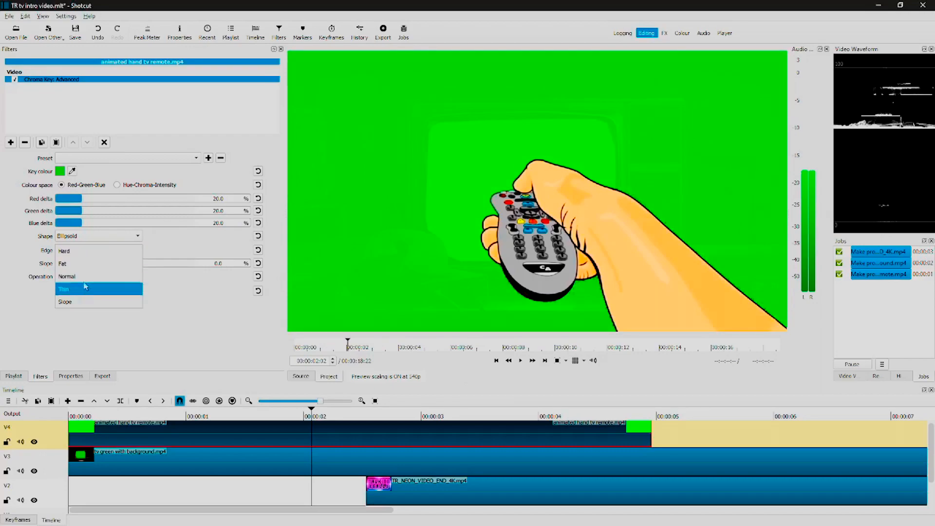
click(86, 252)
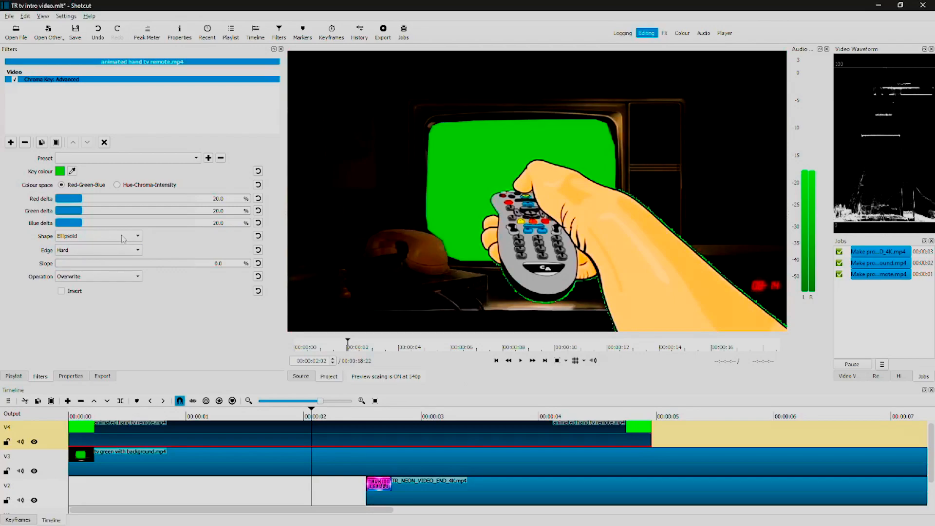
click(137, 162)
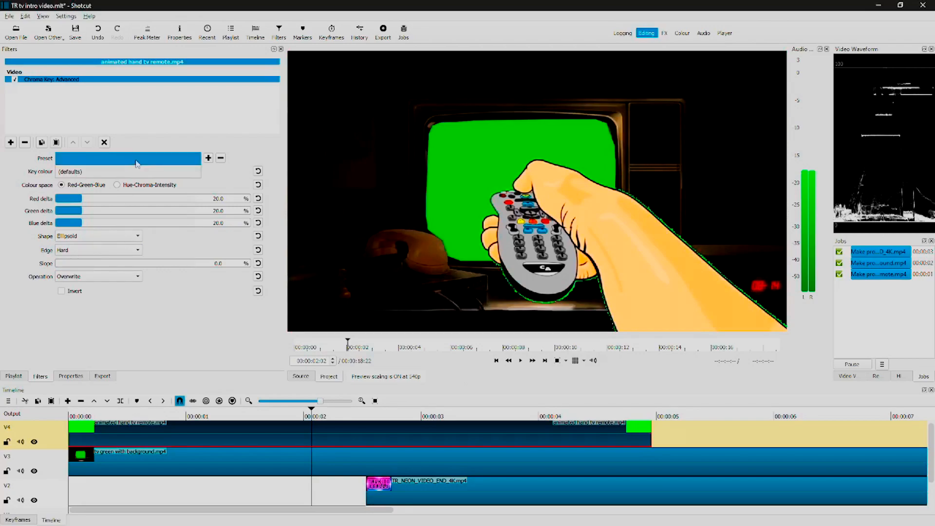
click(134, 172)
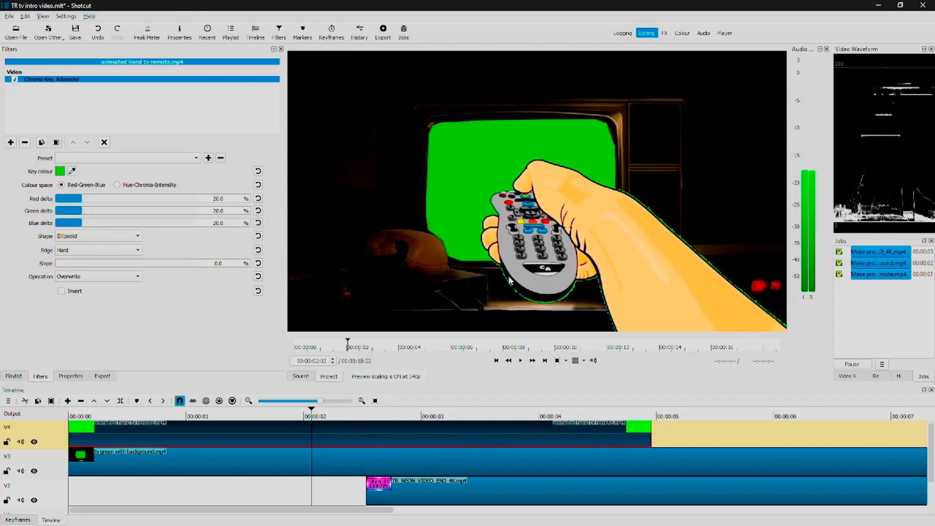
Step: Position the playhead at the end of the static clip on V1, at 00:00:02:15
click(484, 415)
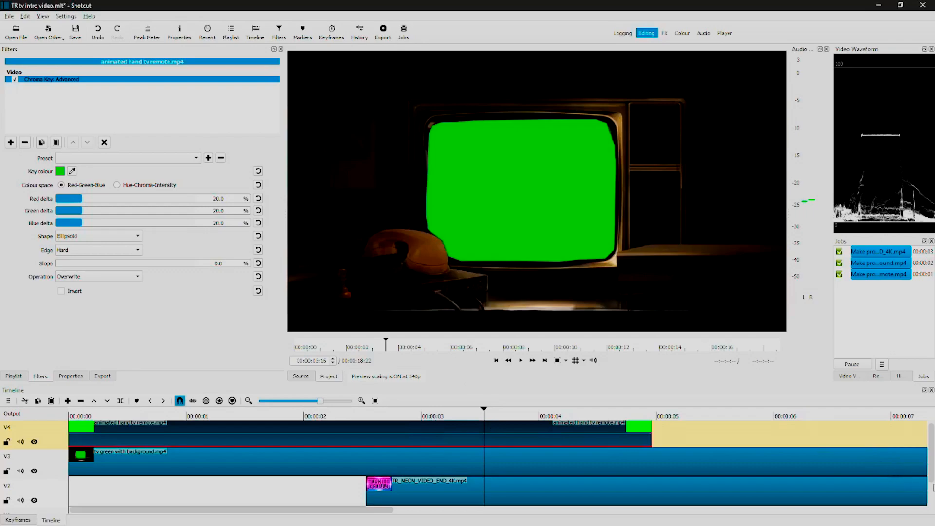
scroll(932, 487, down, 2)
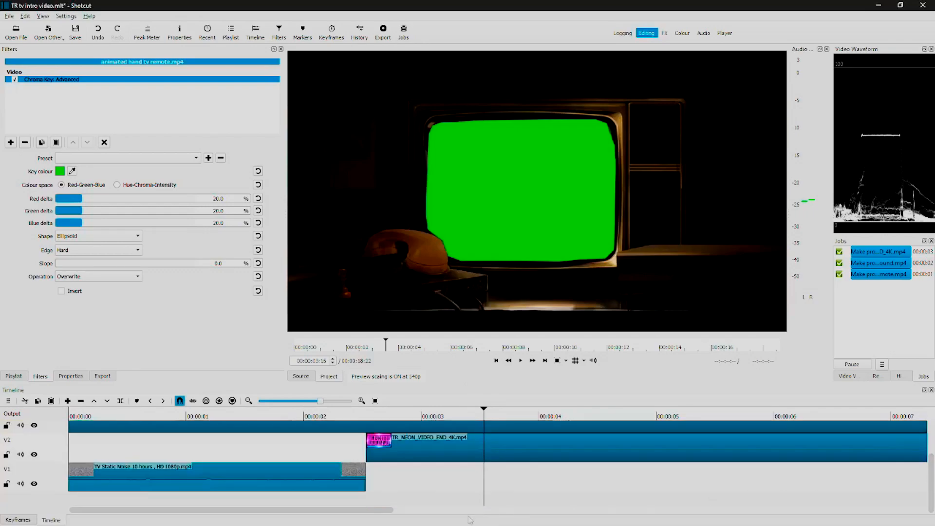
click(364, 500)
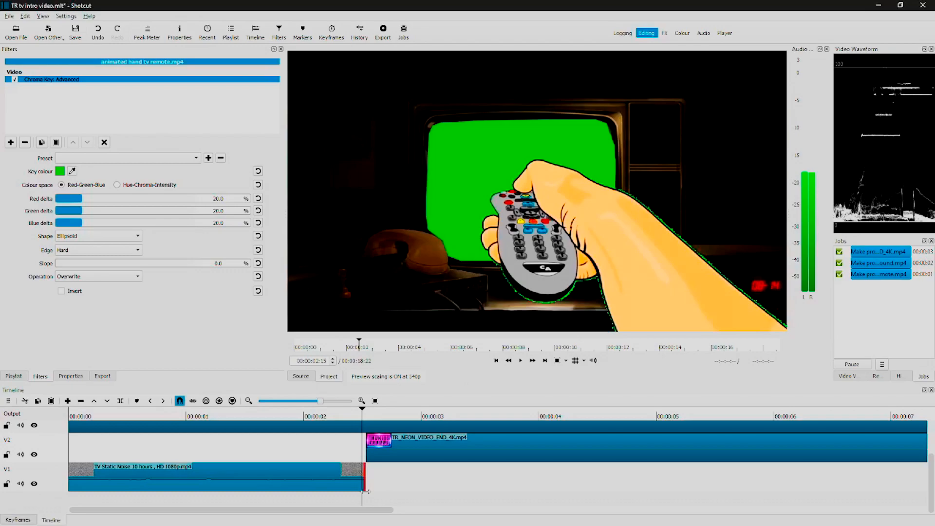
key(Right)
key(Right)
key(Left)
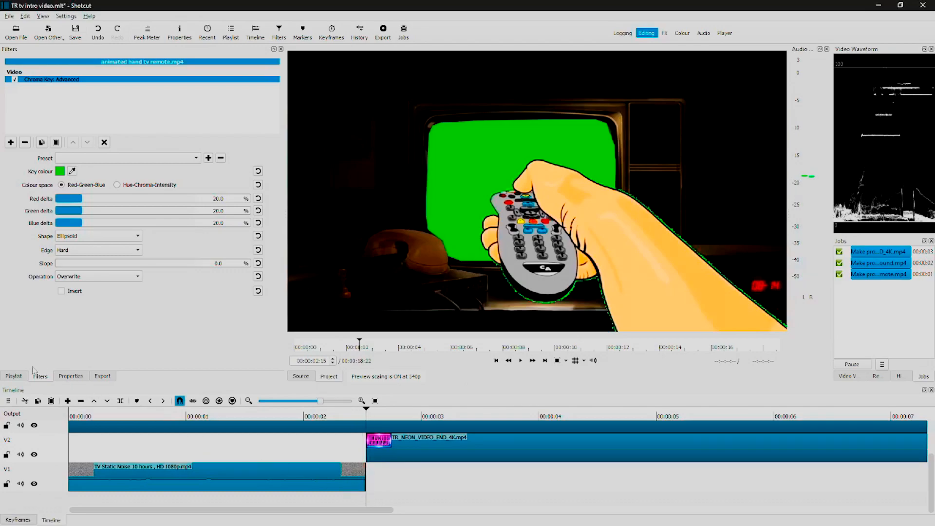
Step: Try to place 20 Track 20.mp3 from the playlist beneath V1 at the static clip's end, and pause its preview
click(20, 376)
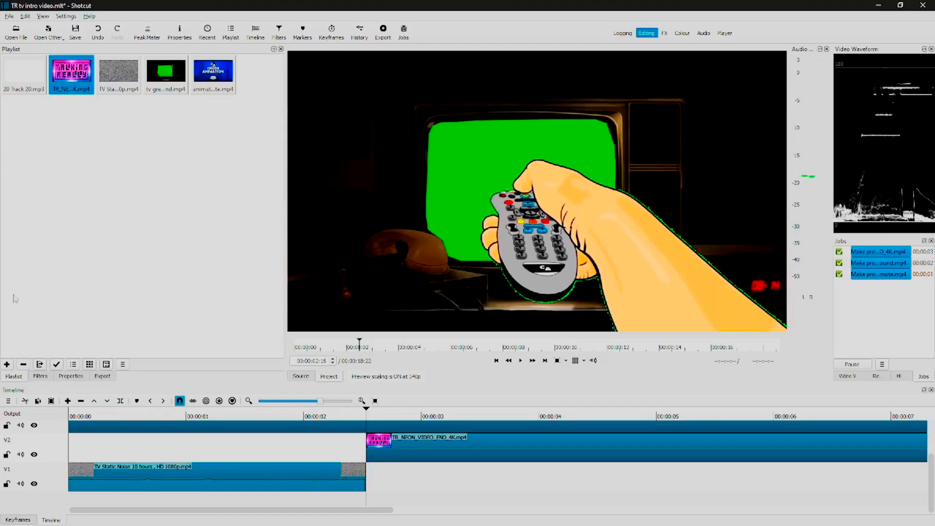
click(21, 92)
drag(24, 77, 366, 519)
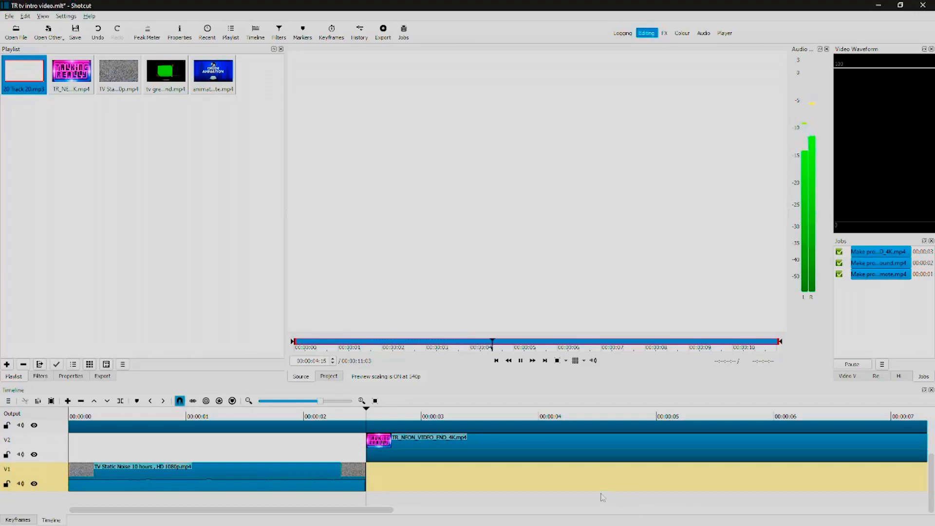
click(520, 361)
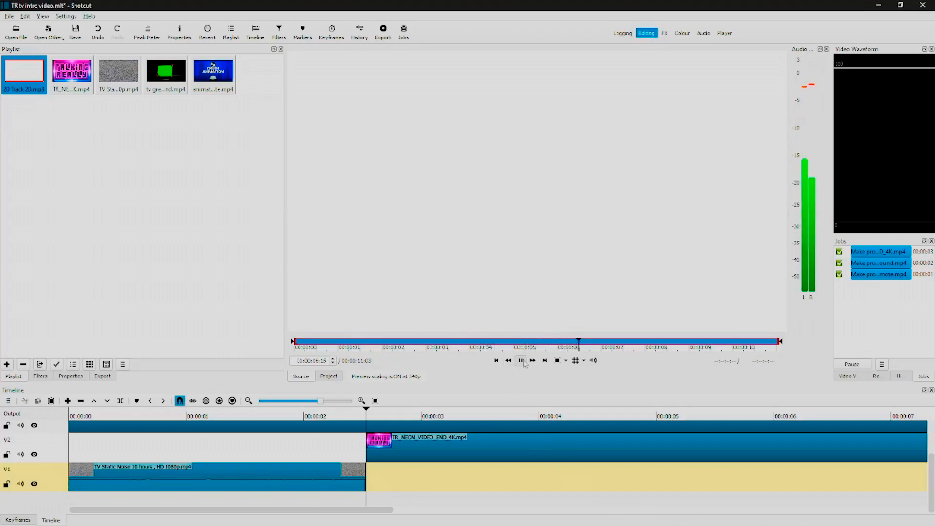
Step: Add an audio track and place 20 Track 20.mp3 on it, starting slightly before the static clip's end
right_click(226, 502)
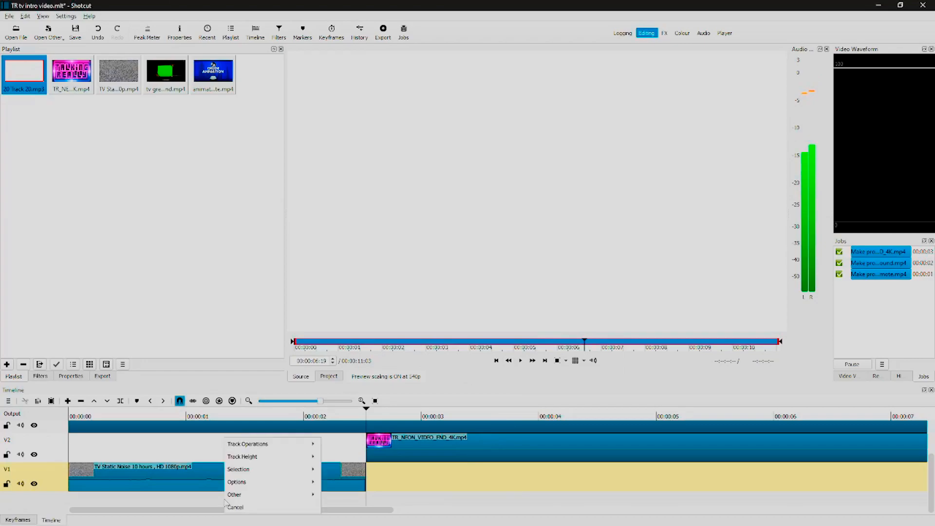
mouse_move(280, 447)
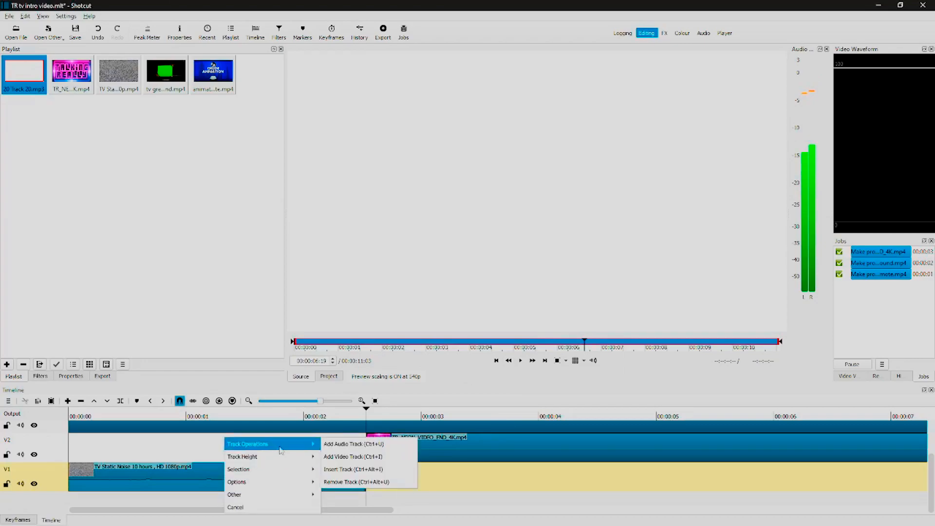
click(340, 446)
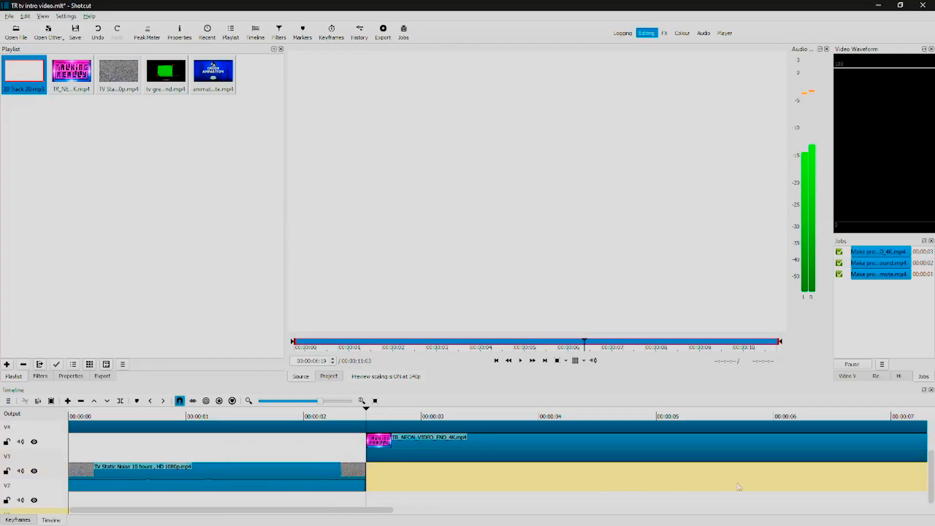
drag(19, 72, 347, 507)
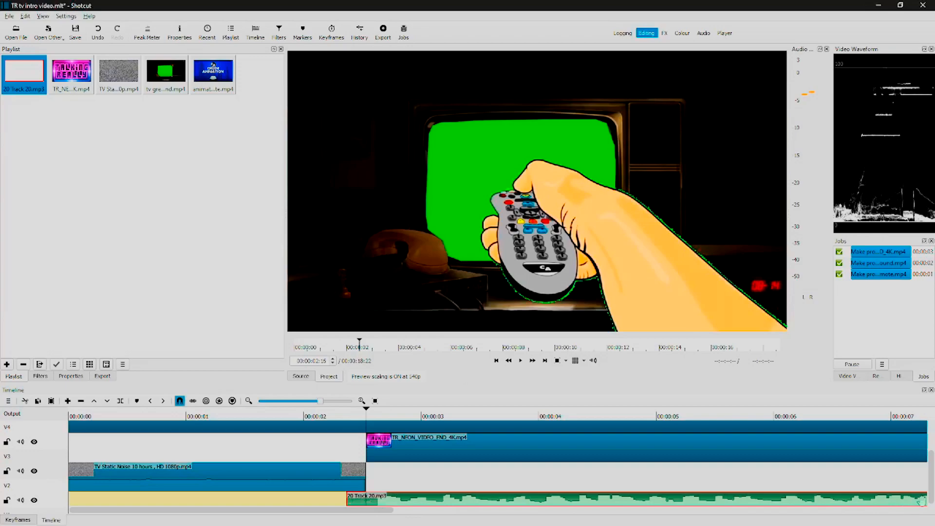
scroll(501, 468, down, 1)
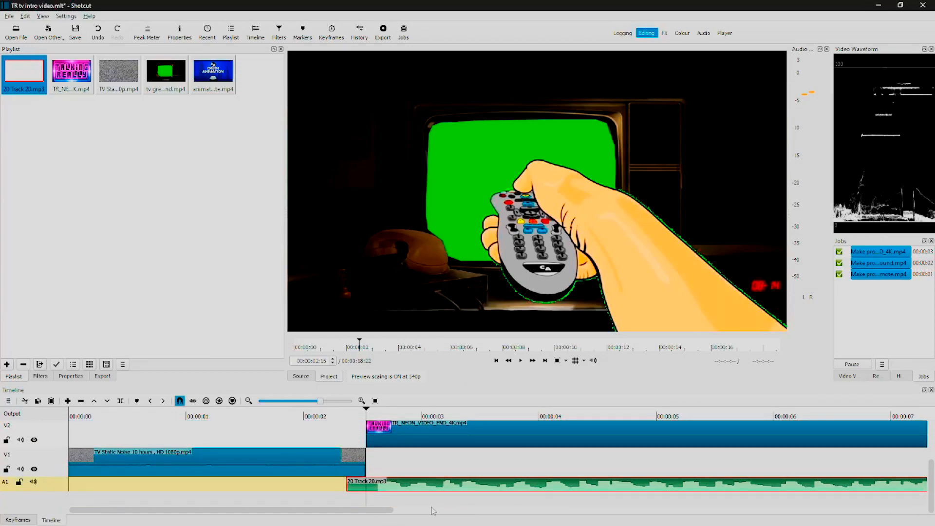
Step: Split the music clip on A1 at 00:00:03:05 and delete the part before the cut
click(445, 500)
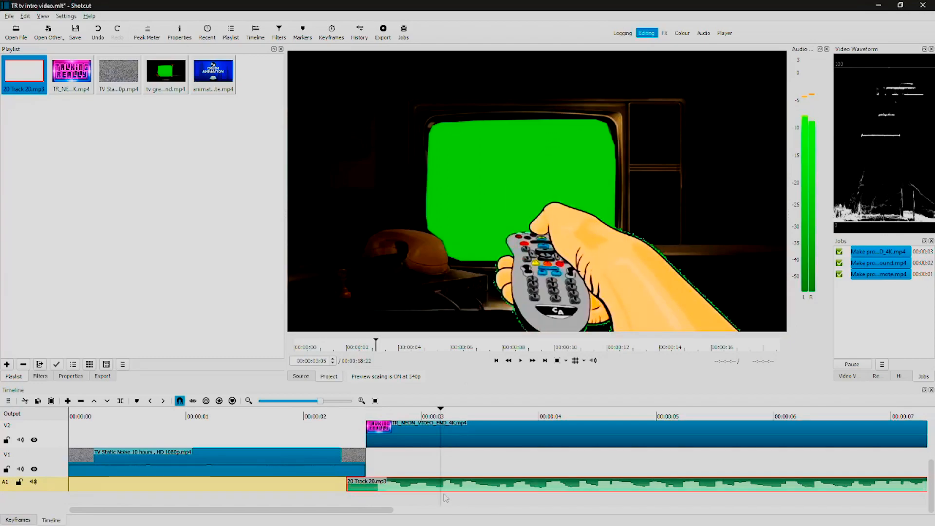
key(space)
click(445, 497)
key(s)
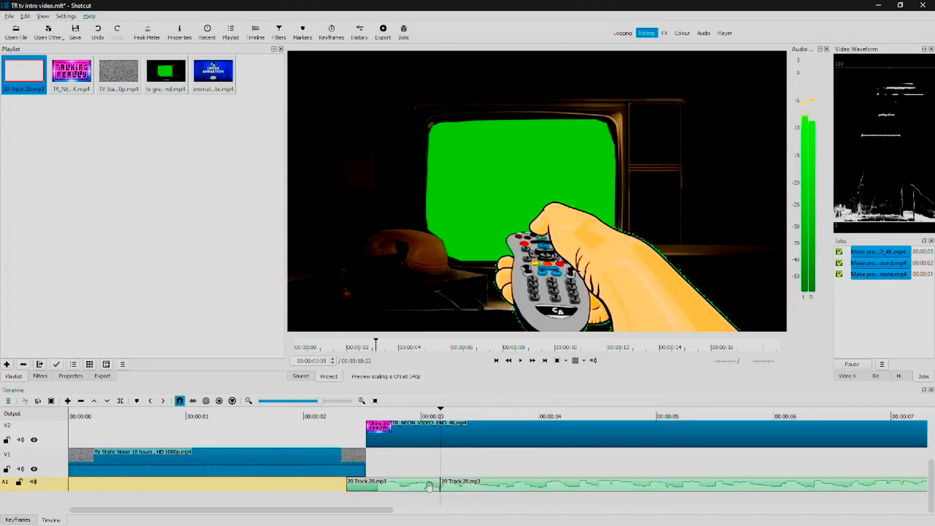
click(430, 489)
key(Delete)
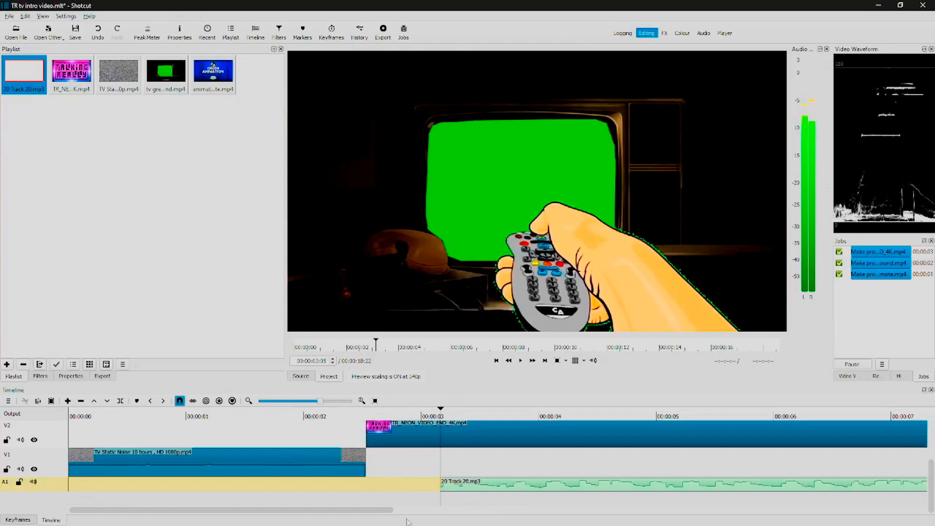
Step: Move the remaining music clip on A1 to start at the static clip's end and play the result back
drag(465, 485, 382, 484)
click(340, 489)
key(space)
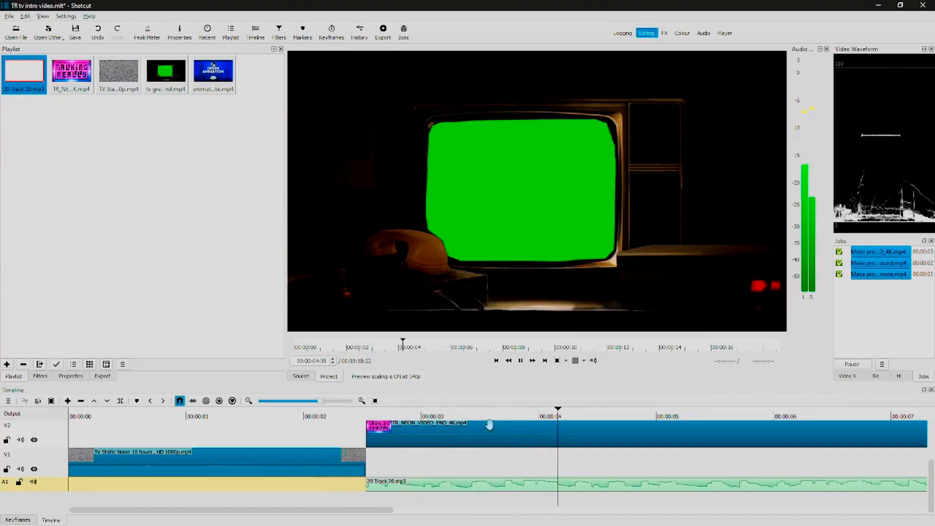
click(279, 400)
key(space)
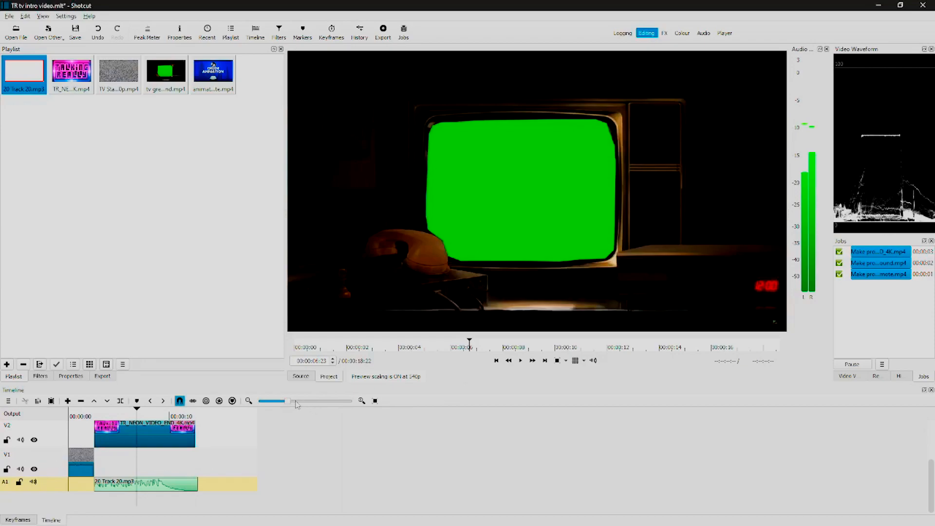
Step: Locate the music's ending by playback, then trim the neon clip on V2 and split the TV clip on V3 at 00:00:09:00
click(296, 401)
click(273, 489)
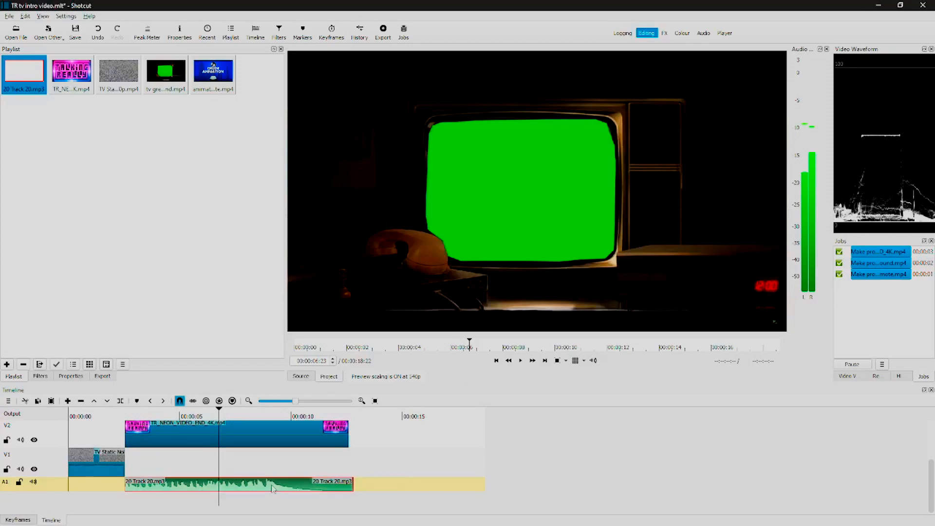
key(space)
key(space)
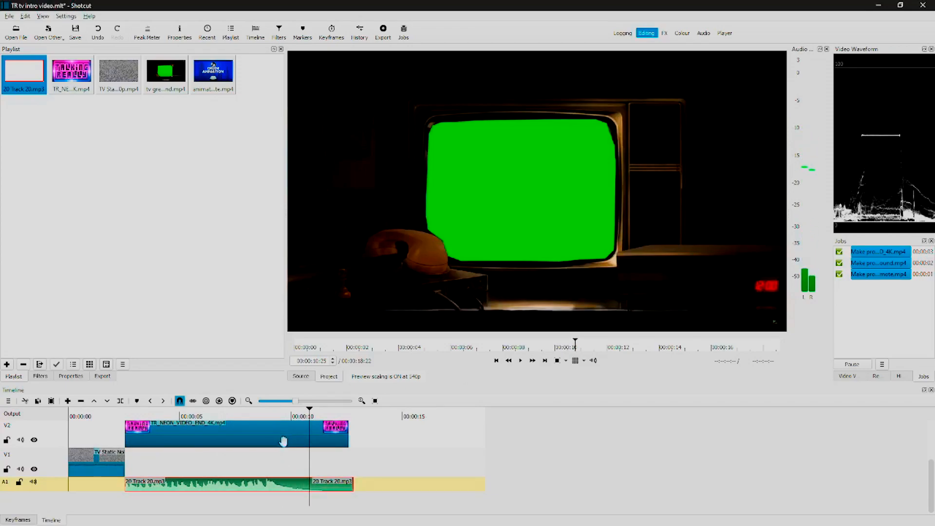
click(265, 477)
key(space)
click(277, 445)
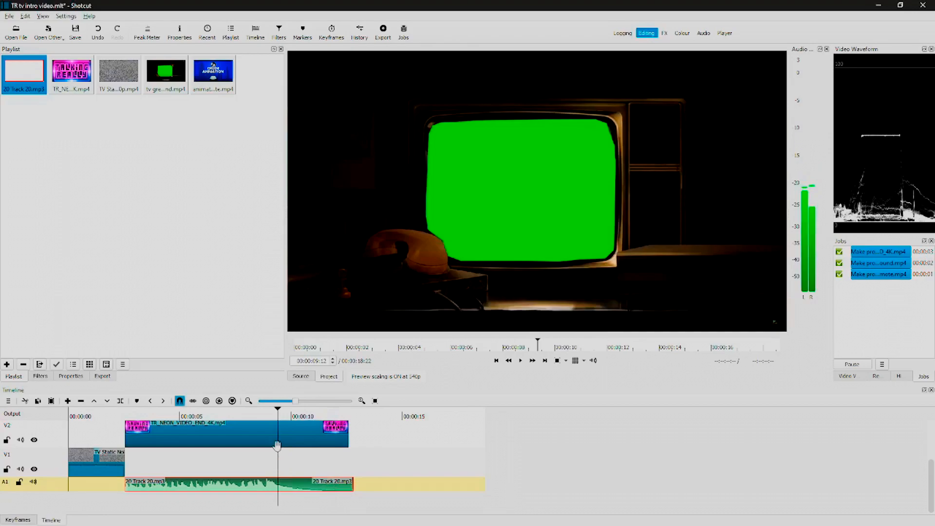
click(257, 444)
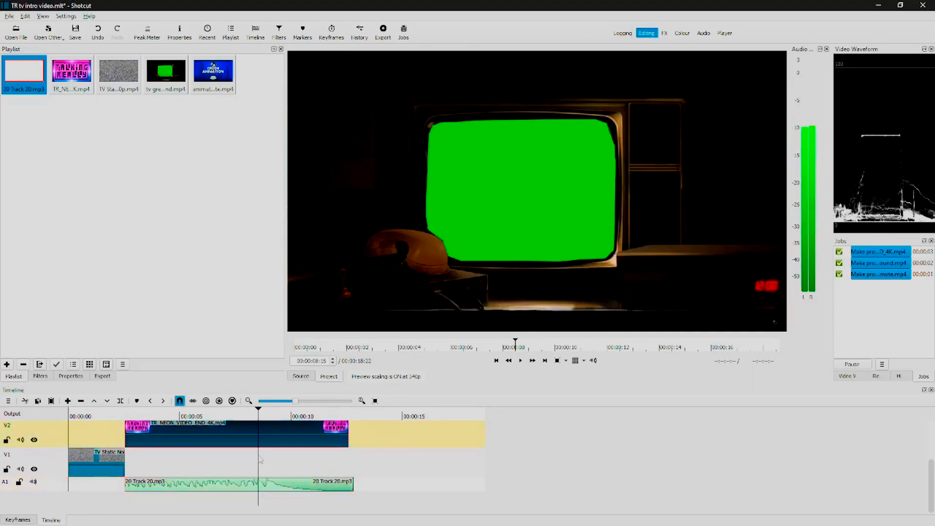
key(space)
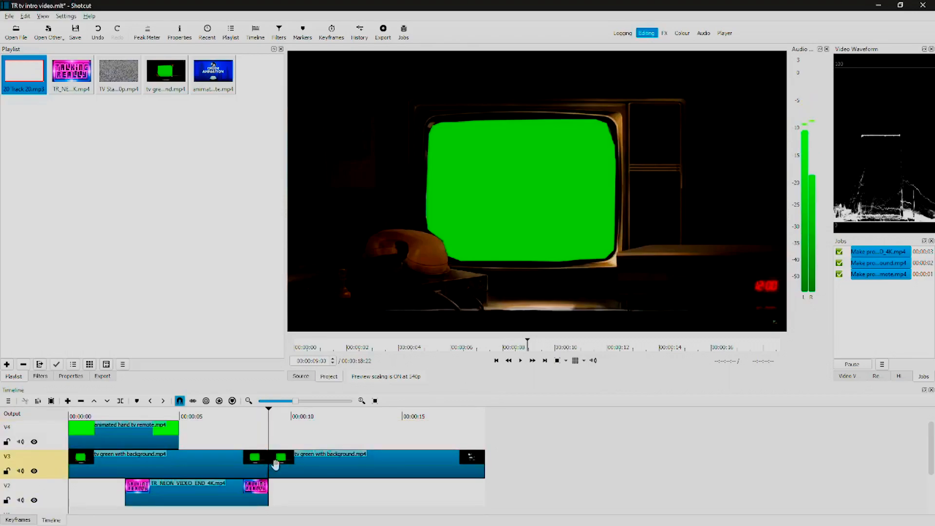
Step: Delete the part of the TV background clip on V3 that follows the cut at 00:00:09:00
click(301, 470)
key(ctrl+Left)
key(ctrl+Right)
key(ctrl+Left)
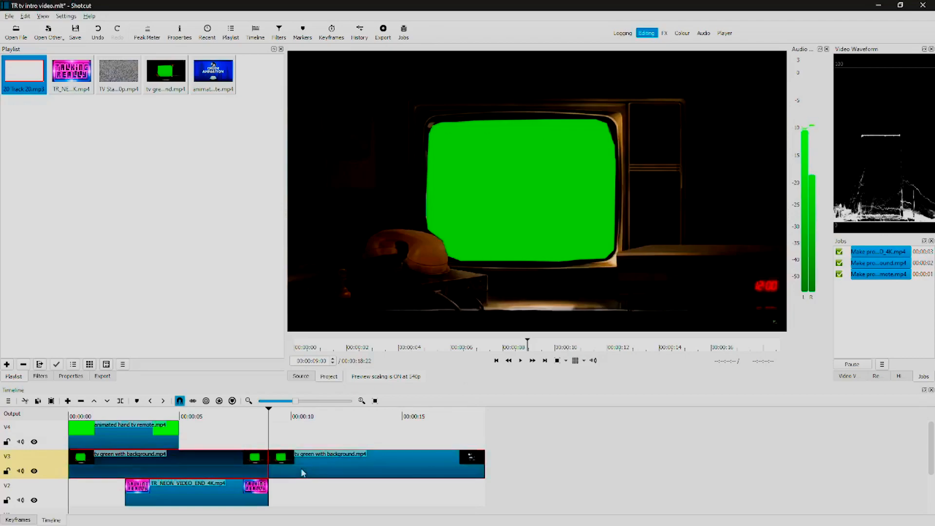
click(302, 472)
key(ctrl+Down)
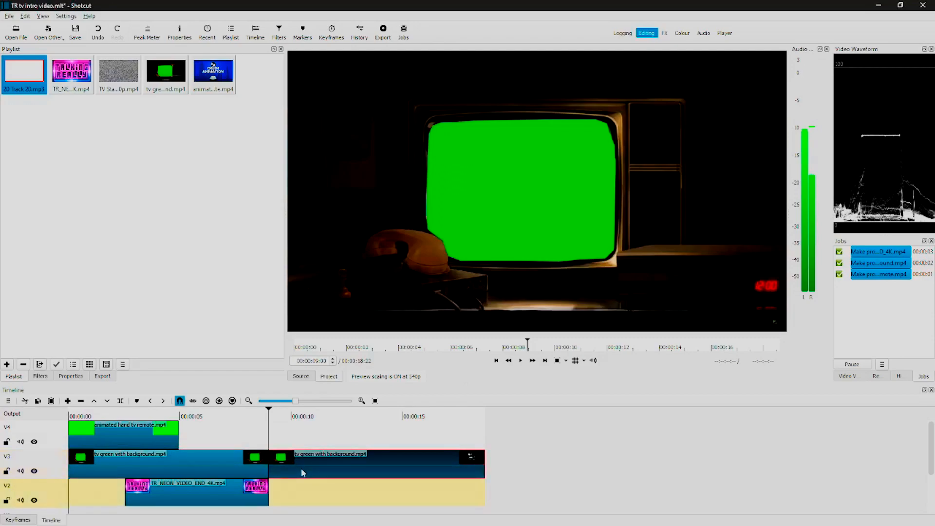
key(ctrl+Up)
key(ctrl+Left)
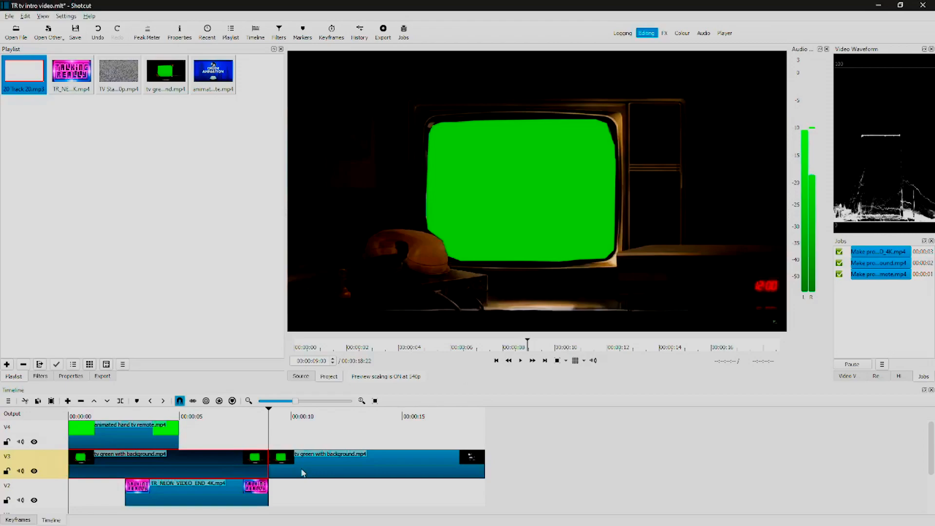
key(ctrl+Right)
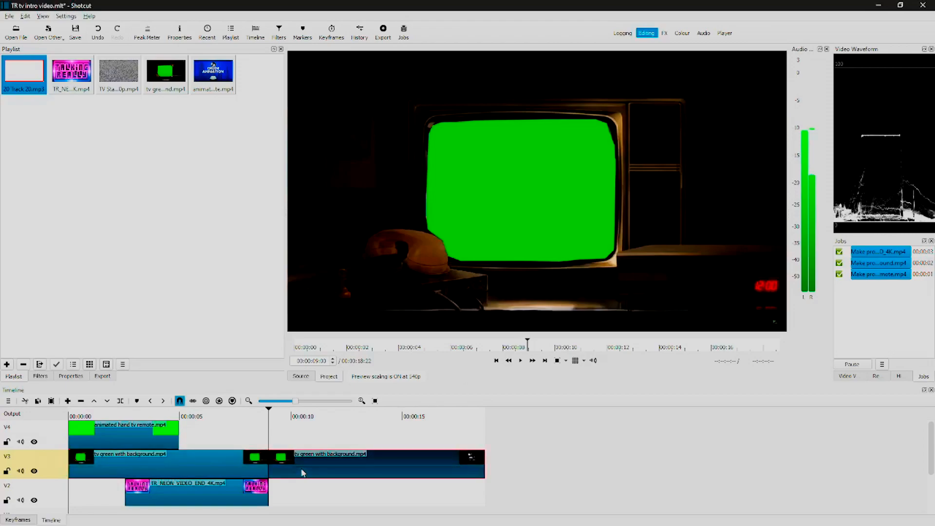
key(Delete)
Step: Add a Chroma Key: Advanced filter to the TV background clip on V3 to key out its green screen
click(109, 460)
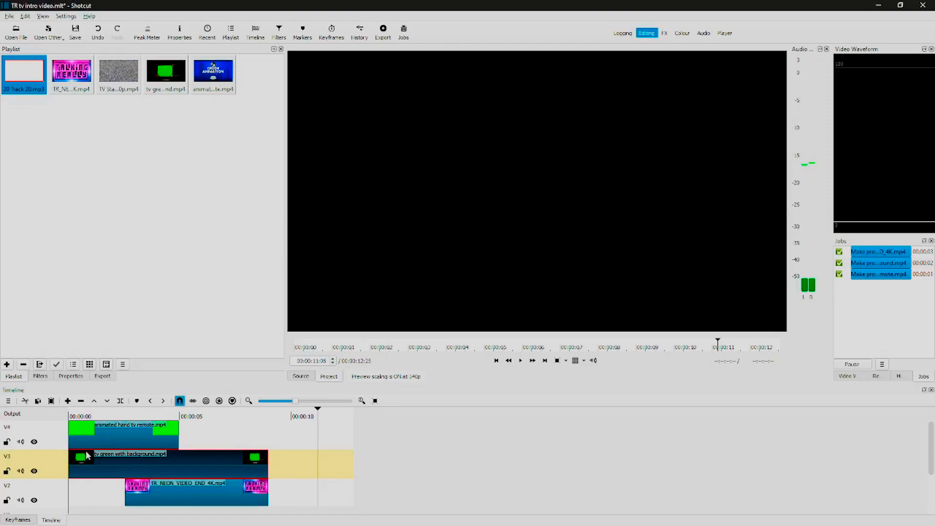
click(96, 486)
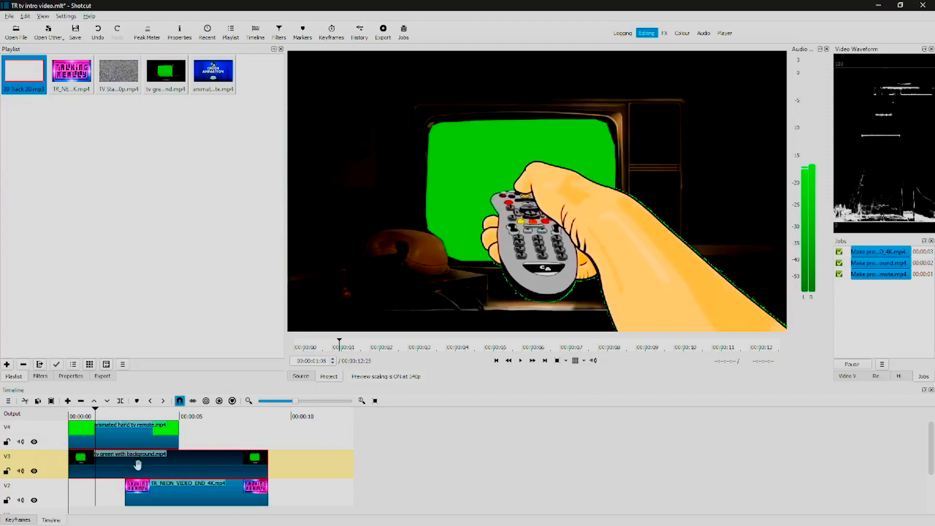
click(78, 473)
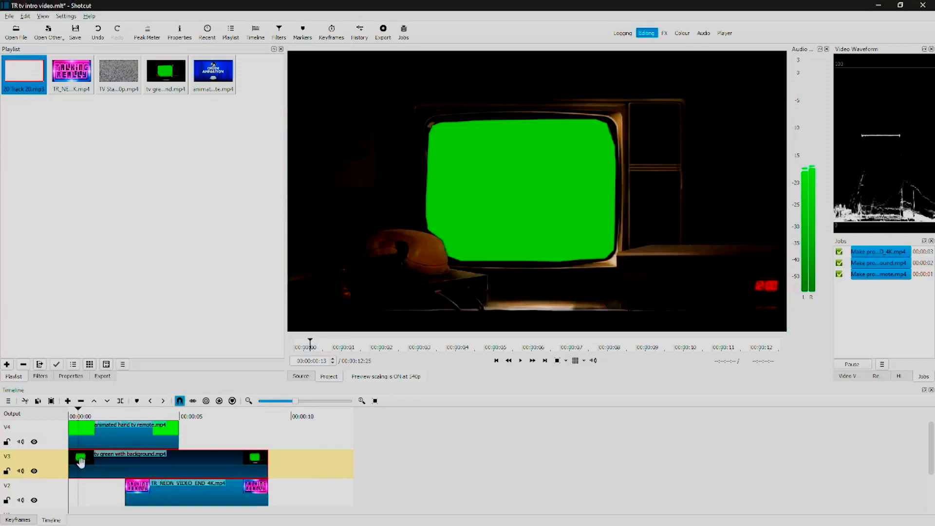
click(36, 377)
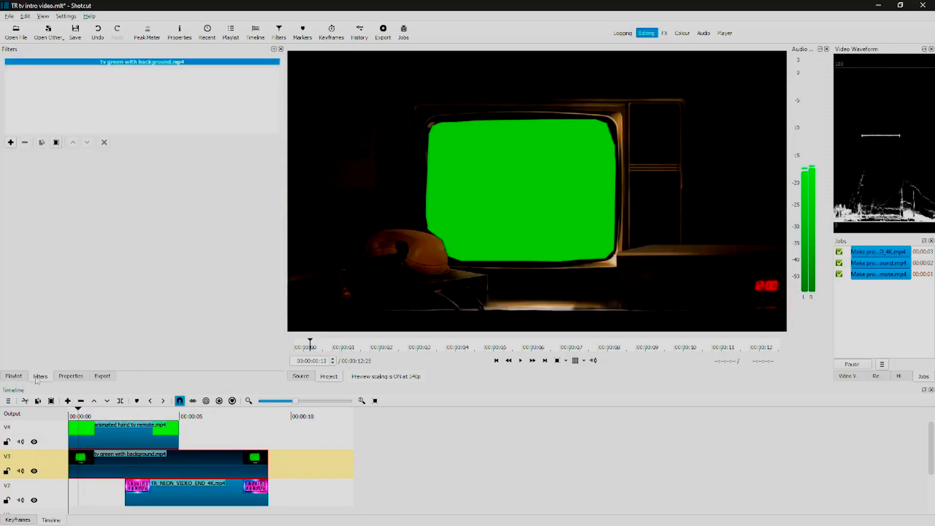
click(11, 142)
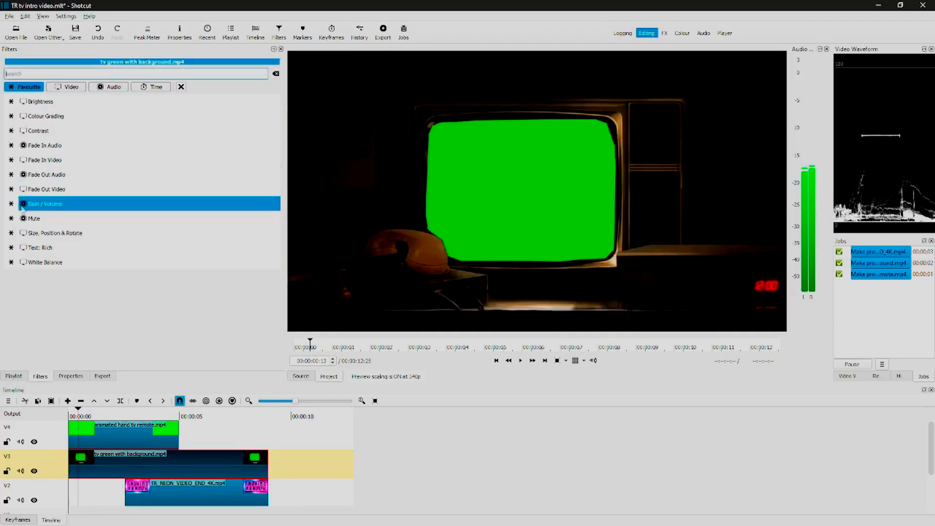
click(64, 74)
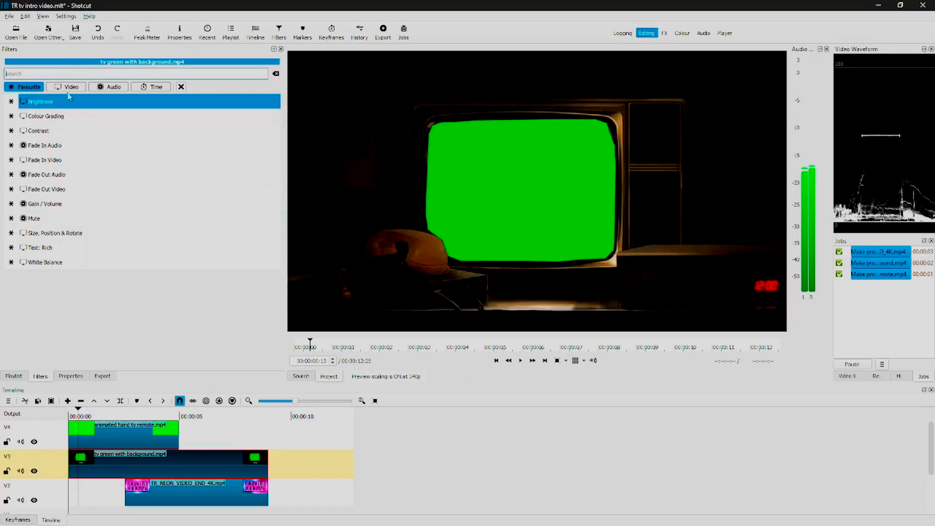
click(68, 90)
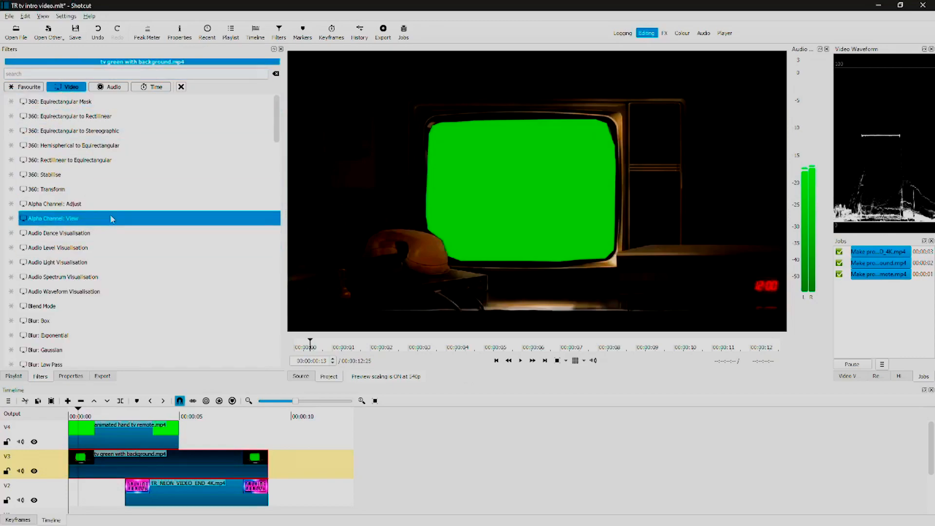
click(90, 70)
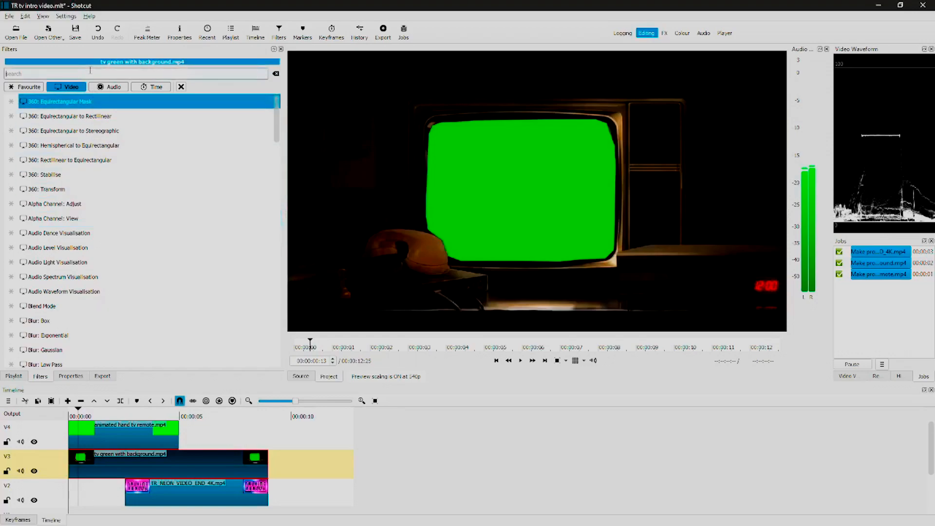
text(chr)
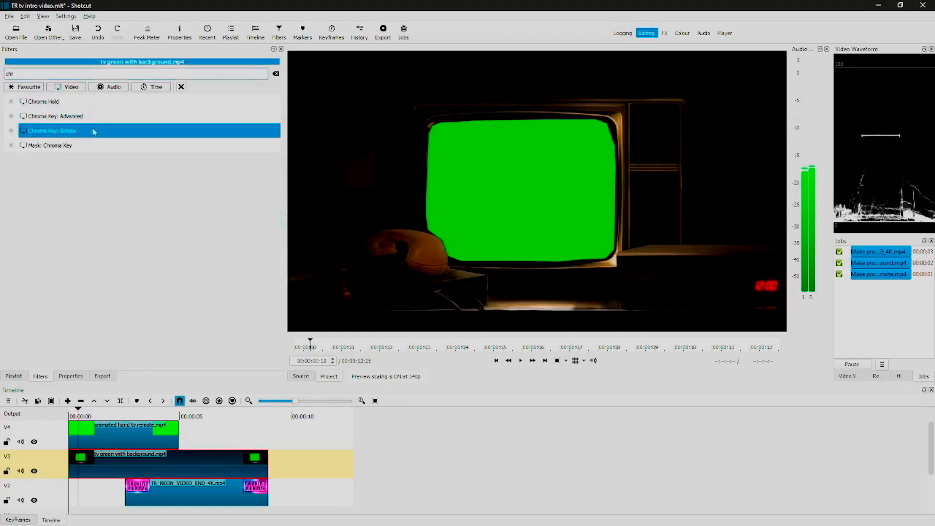
click(94, 117)
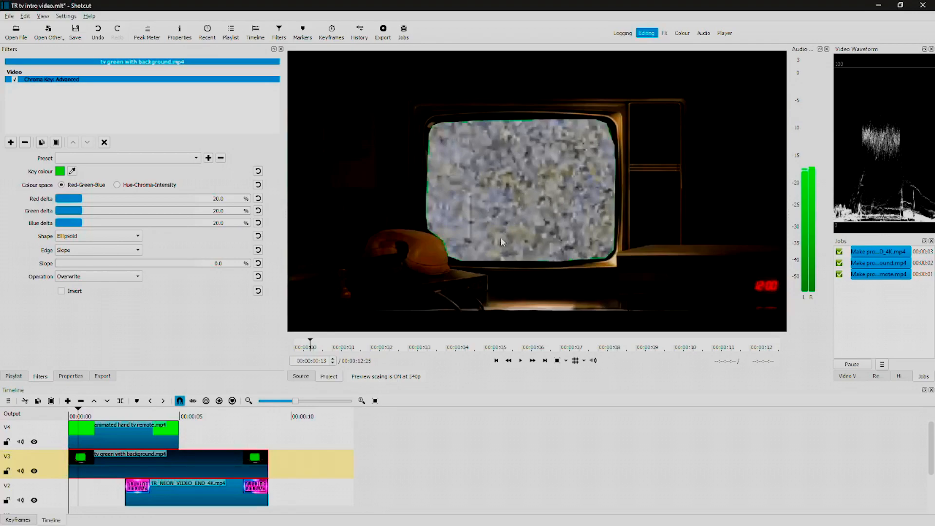
Step: Play the keyed TV composite from the static into the neon clip to check the result
key(space)
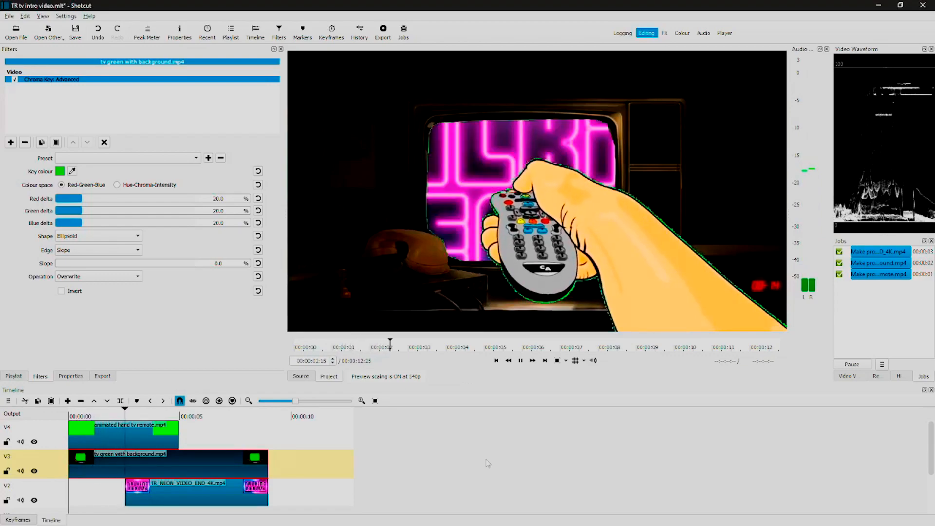
key(space)
key(Left)
key(Left)
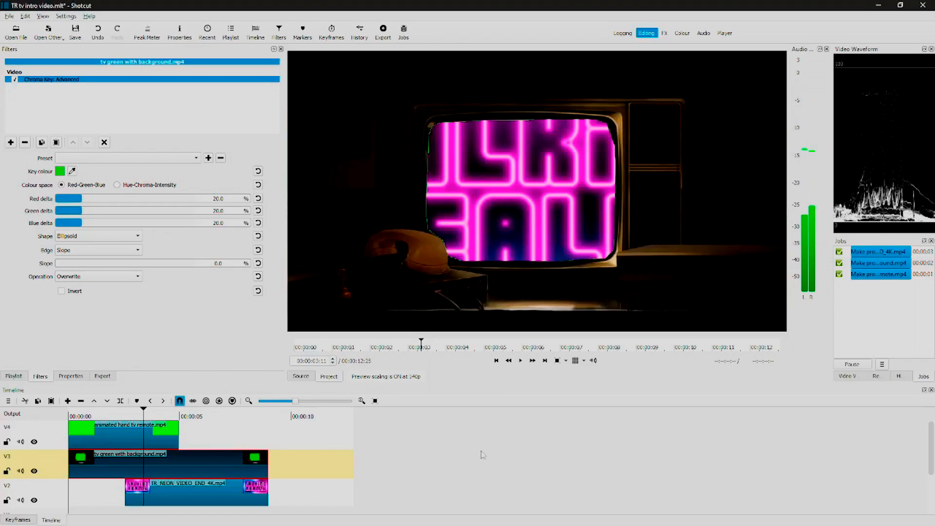
click(574, 428)
Step: Add a Size, Position & Rotate filter to the neon clip on V2
click(156, 499)
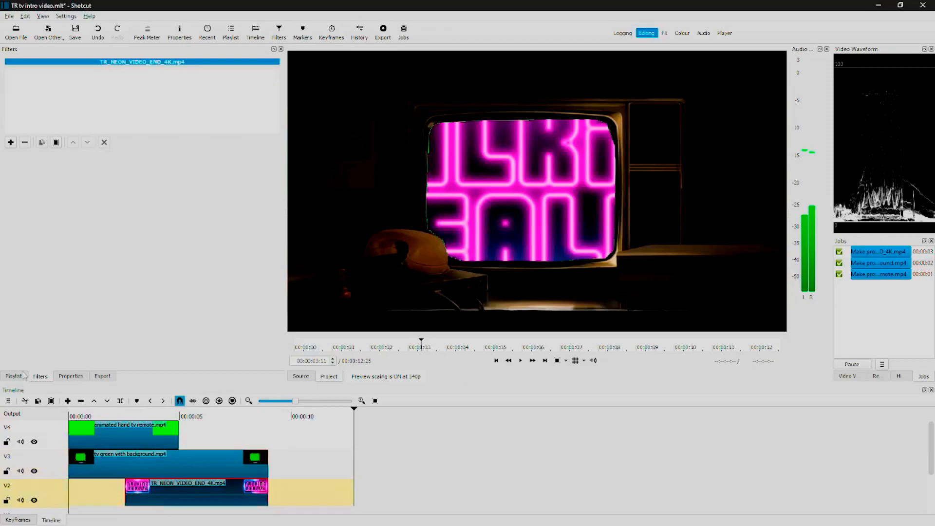
click(10, 143)
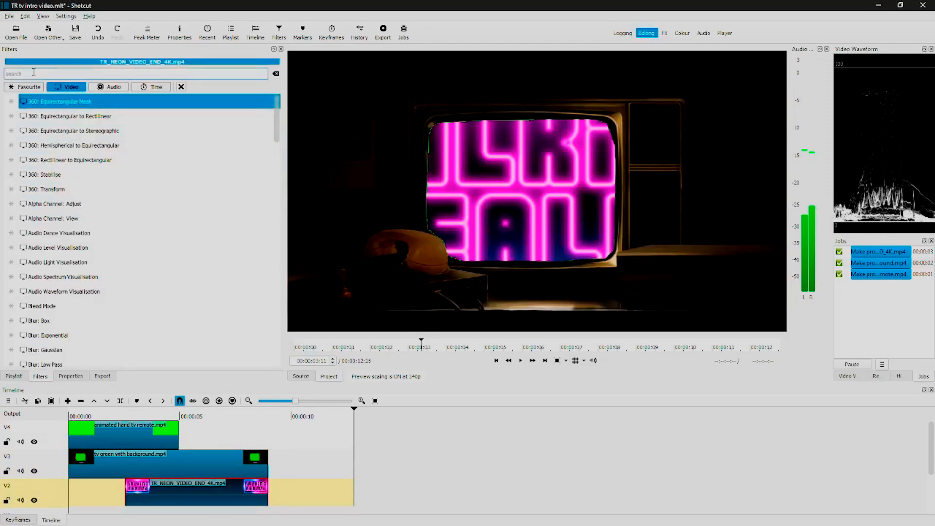
text(s)
text(l)
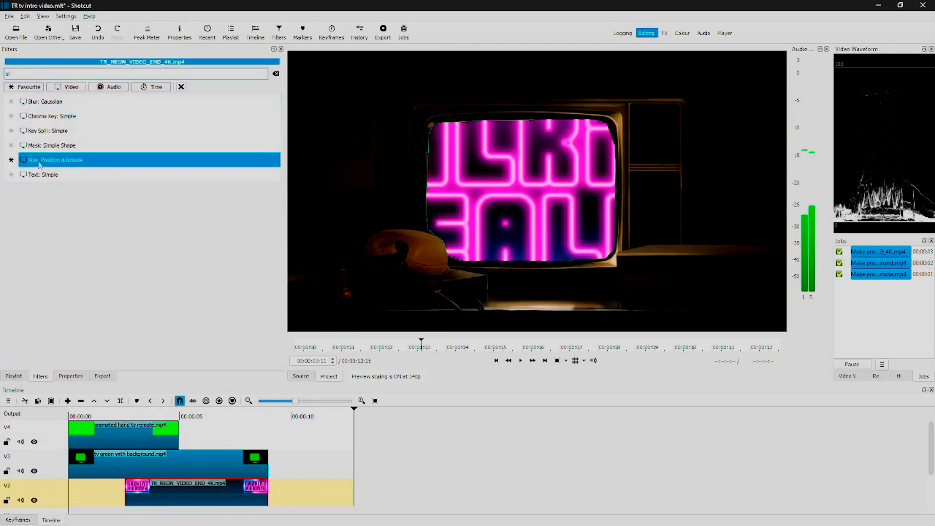
click(39, 166)
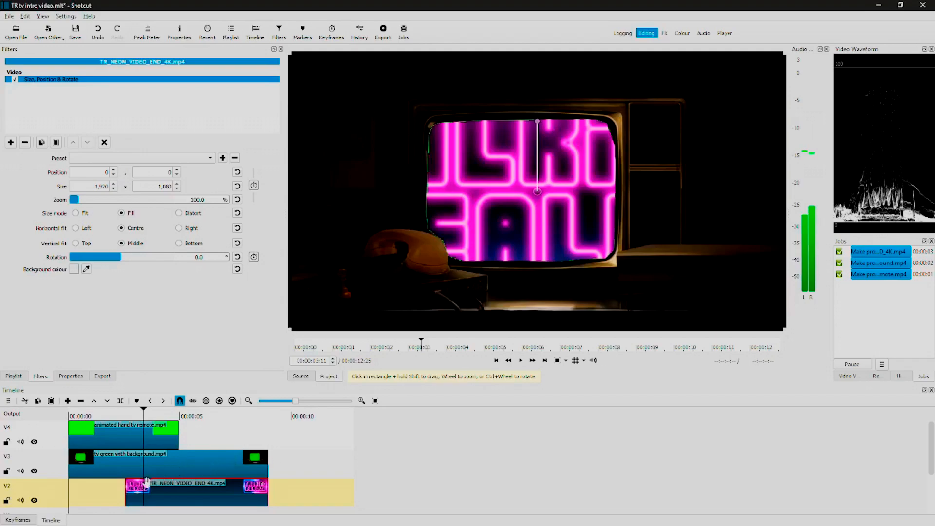
Step: Scale the neon clip on V2 down to about 786 x 442 and place it over the TV screen at about 509, 262
click(126, 417)
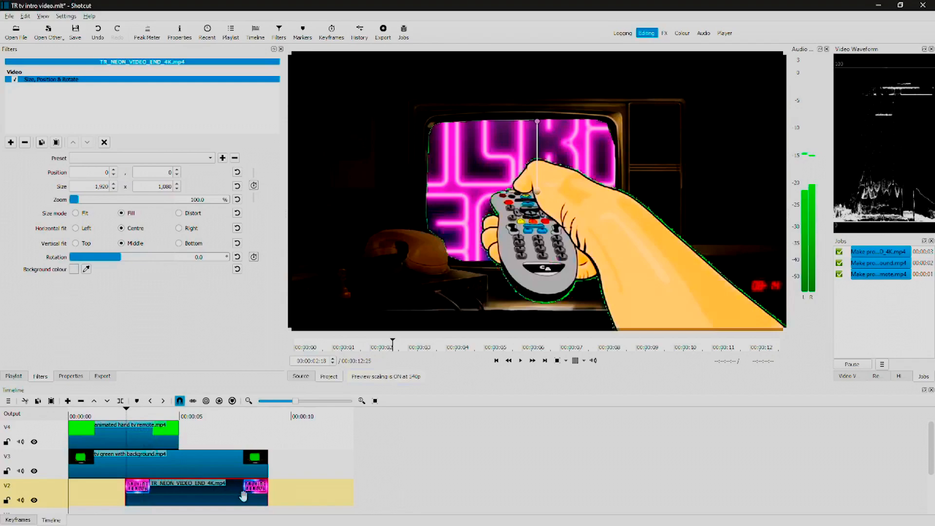
key(Left)
key(Left)
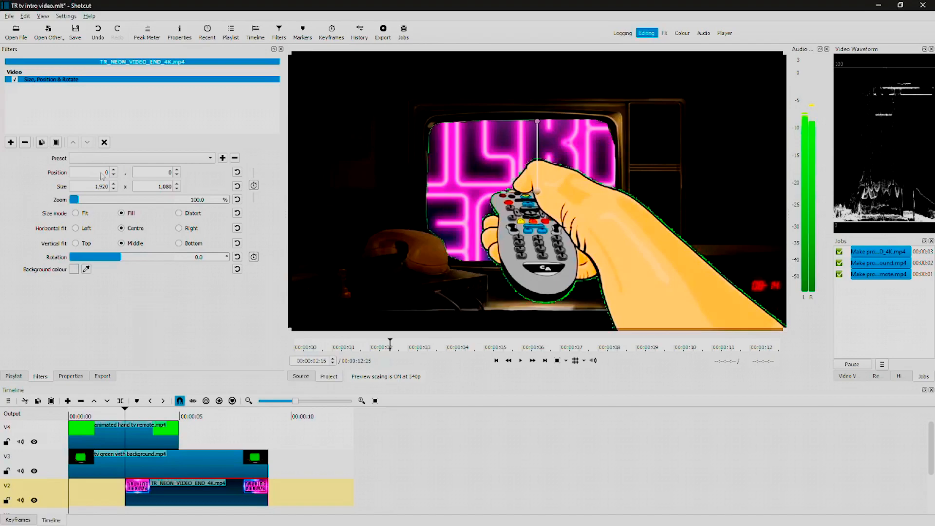
click(89, 187)
drag(290, 60, 466, 137)
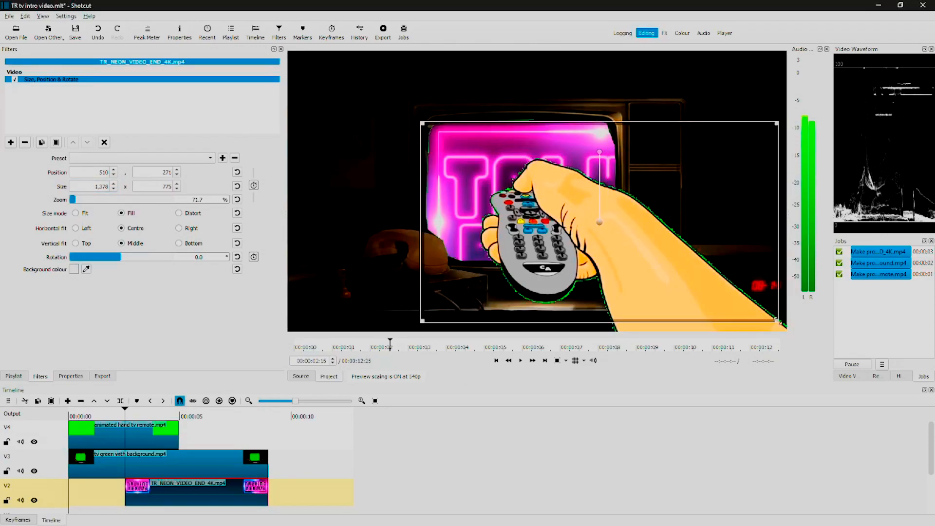
drag(778, 321, 599, 234)
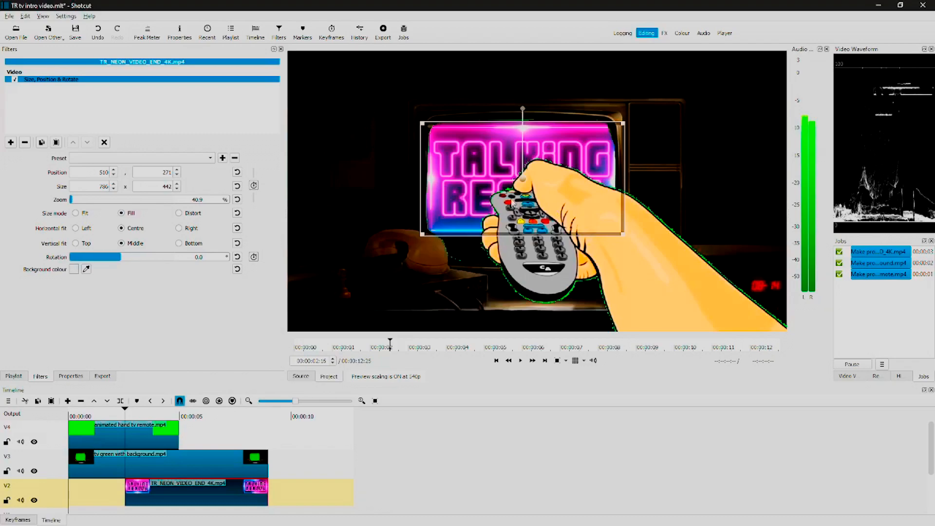
drag(521, 175, 521, 173)
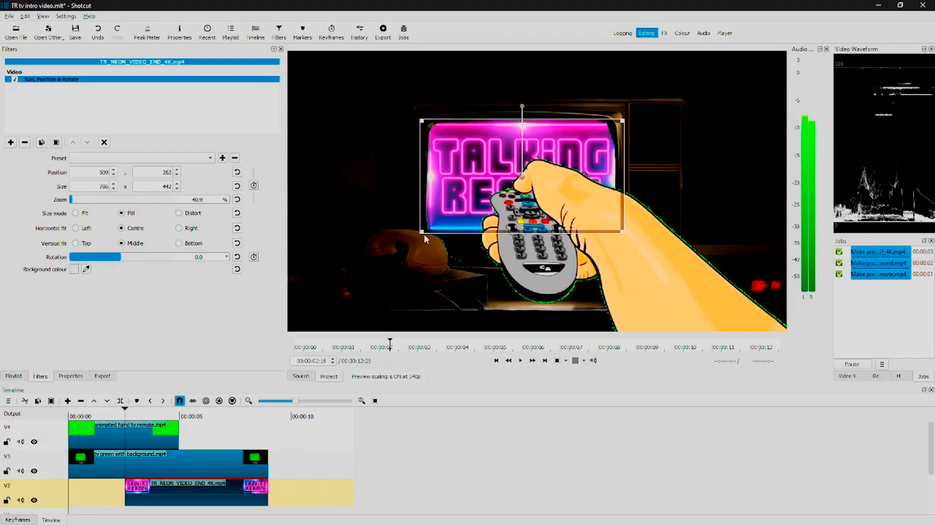
Step: Reshape the neon clip to about 700 x 554 at position 540, 248 with size mode Distort so it fills the TV screen
drag(424, 238, 432, 240)
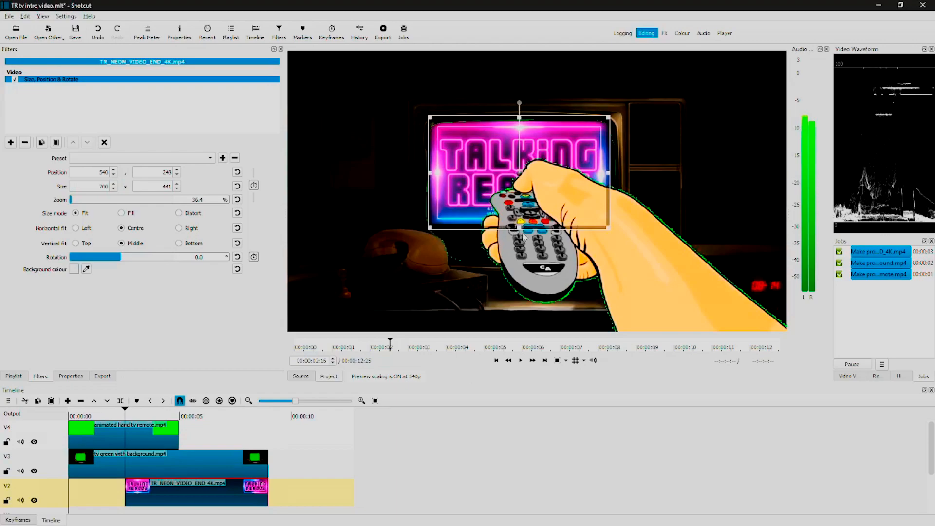
drag(519, 228, 516, 308)
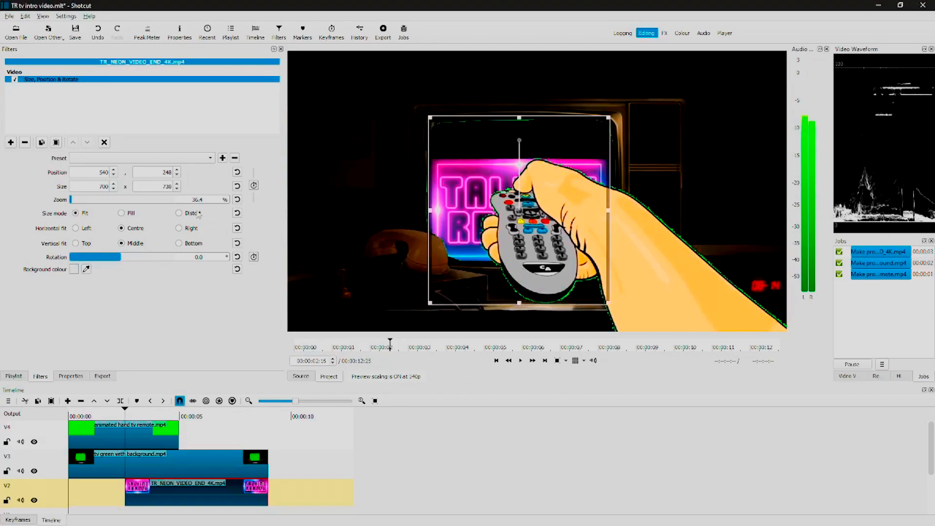
click(179, 214)
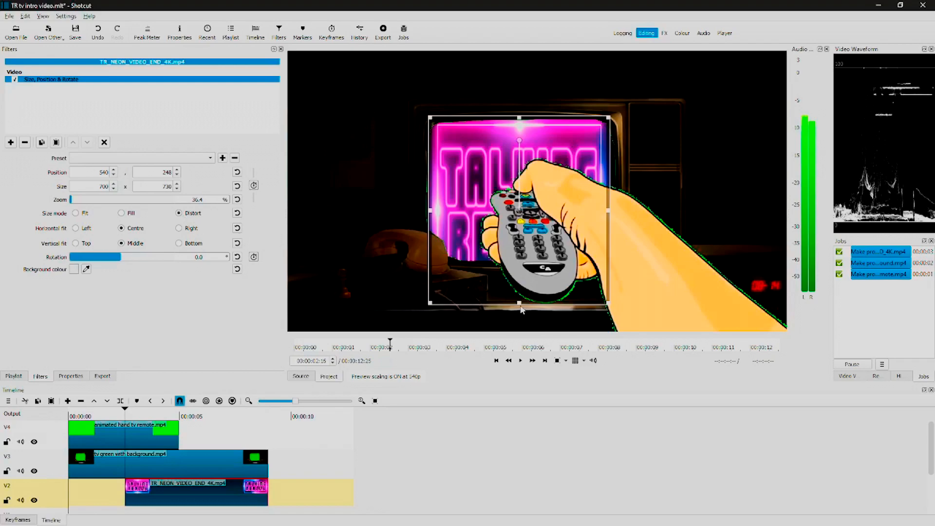
drag(519, 303, 516, 256)
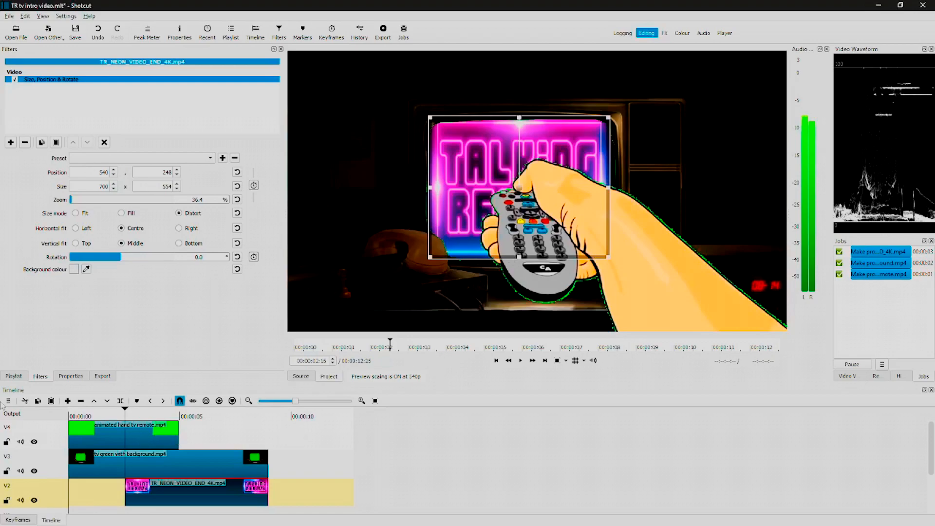
Step: Play the composite from the start to check how the resized neon clip fits inside the TV screen
click(145, 418)
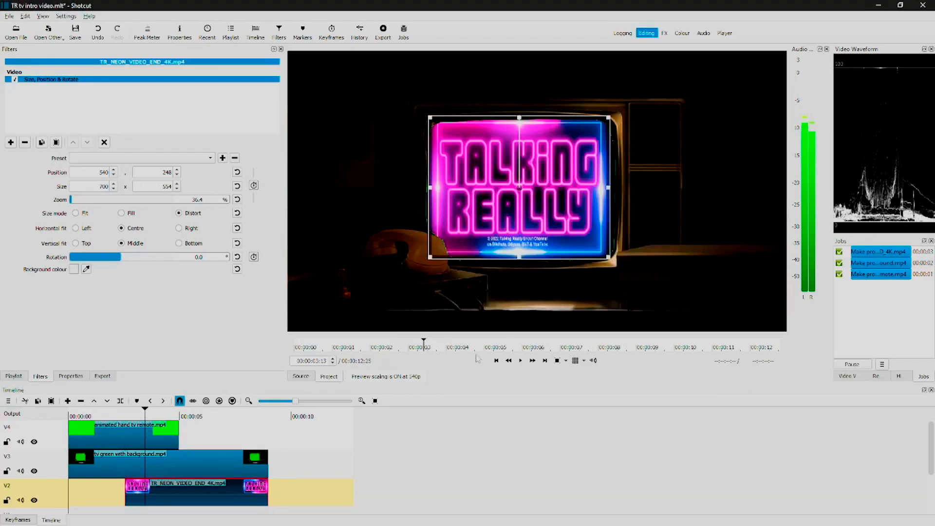
click(237, 471)
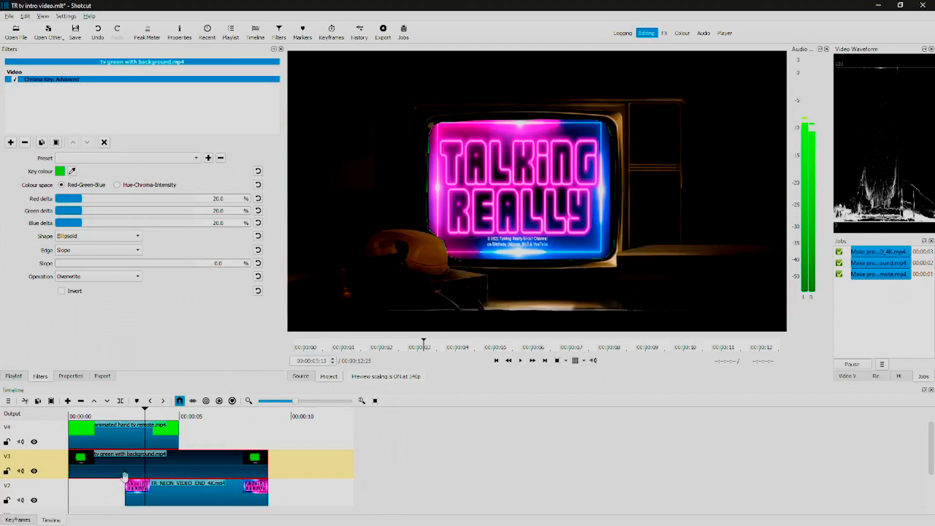
key(Home)
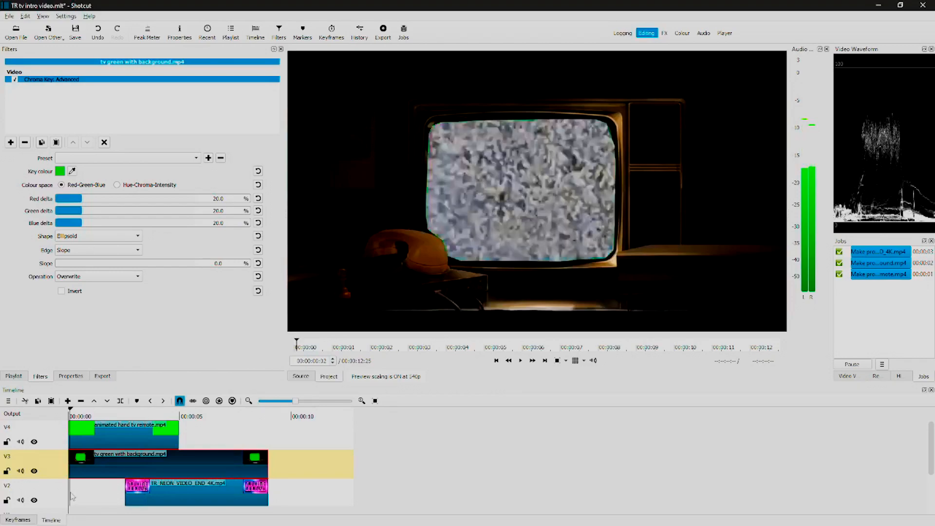
key(space)
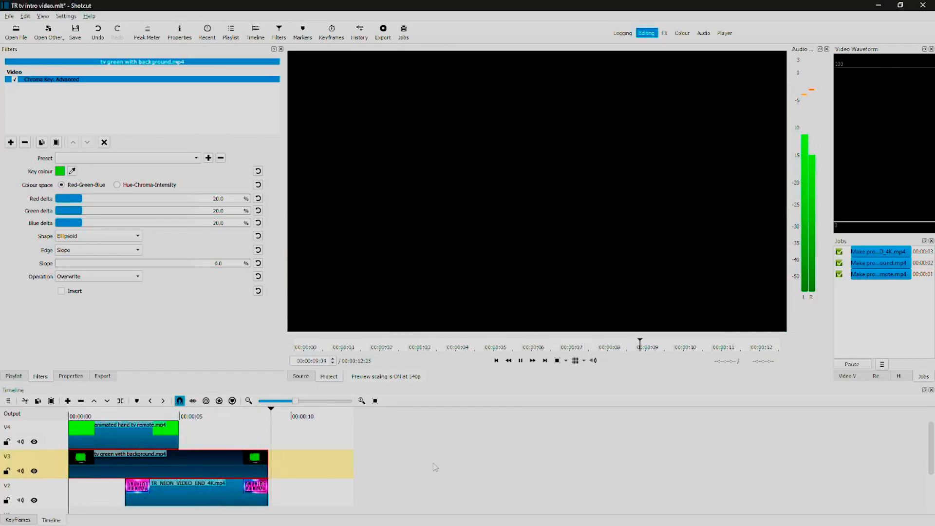
key(space)
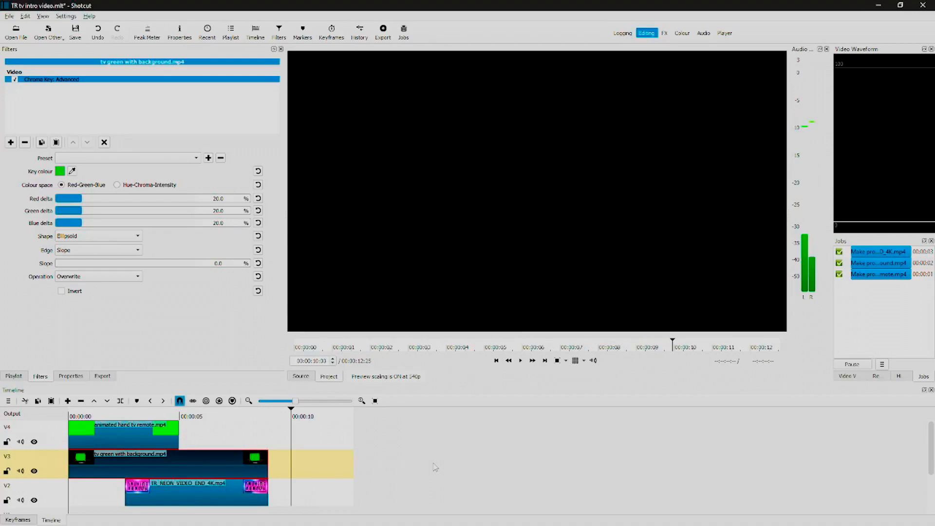
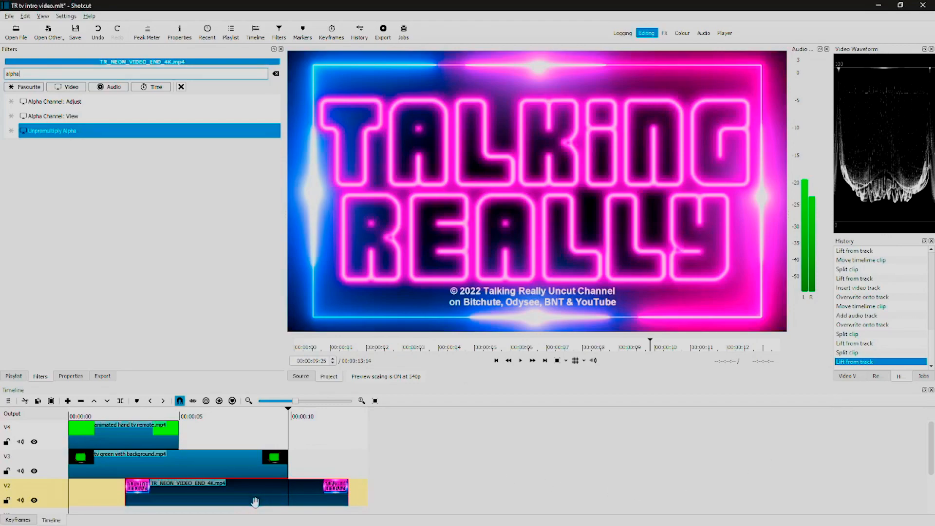
Step: Undo the trim of the neon clip's end on V2 and set the clip's speed to 1.48x
click(70, 376)
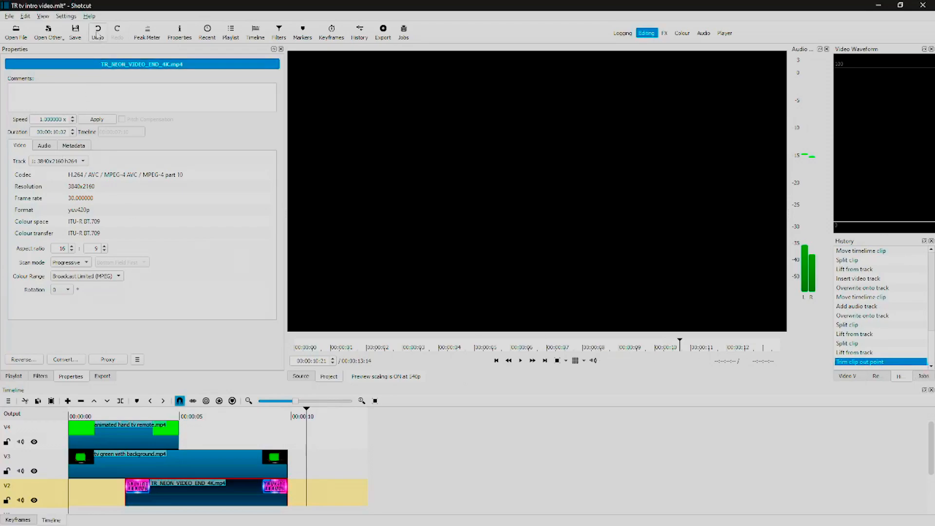
click(98, 32)
click(43, 119)
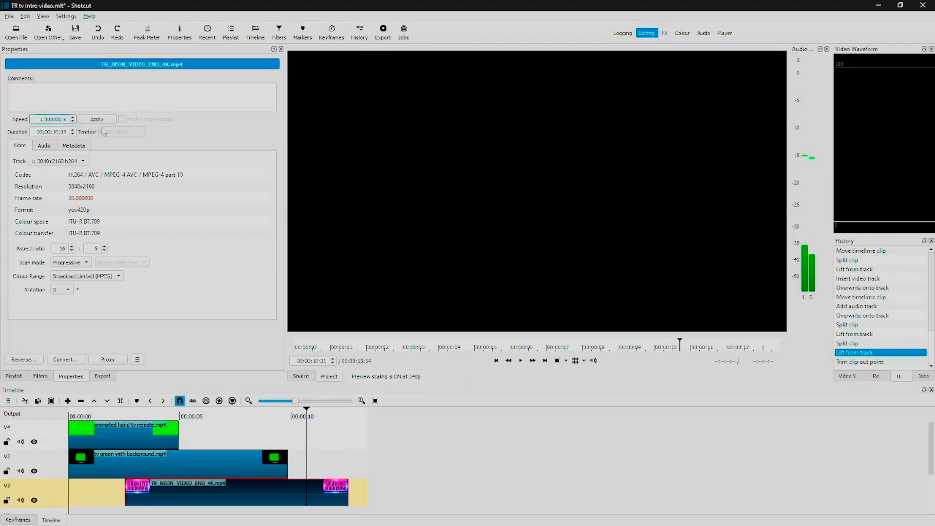
key(Delete)
key(Delete)
text(48)
click(98, 120)
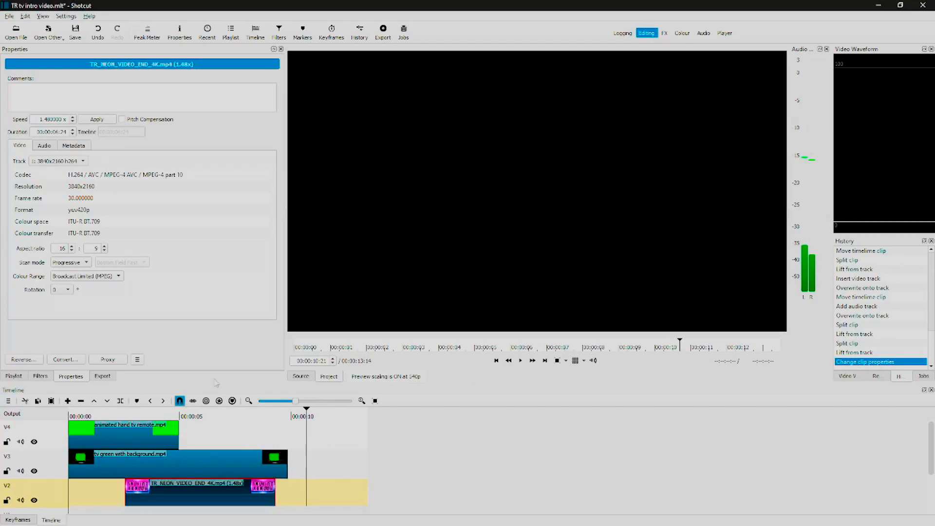
Step: Lower the neon clip's speed to 1.35x so that it extends just past the end of the TV background clip
scroll(50, 120, down, 1)
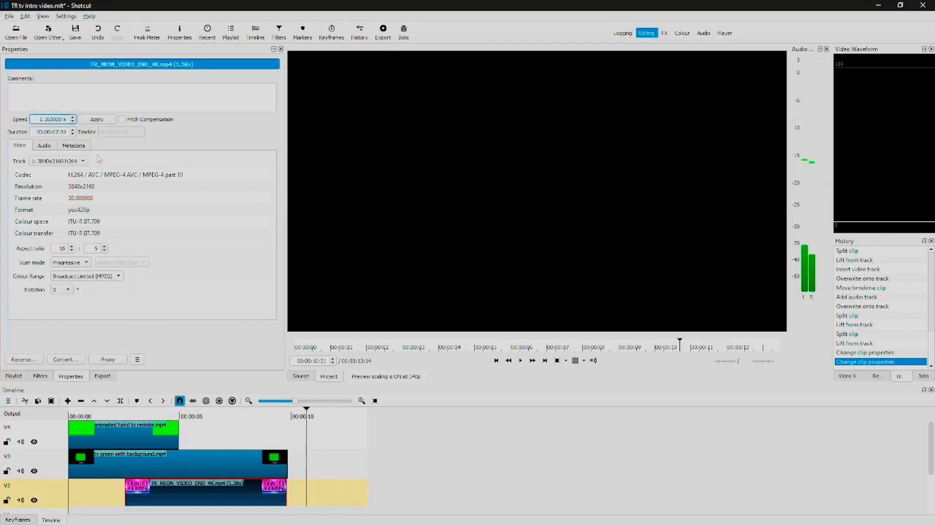
click(96, 121)
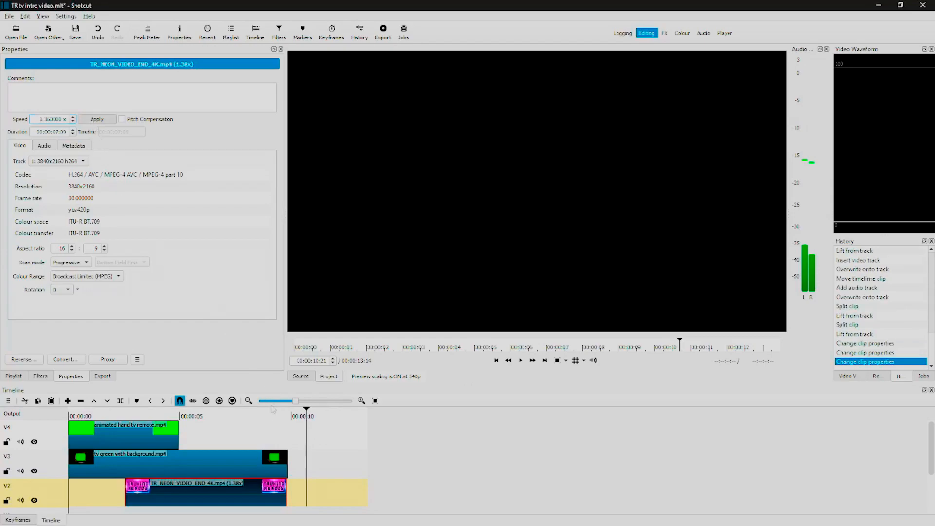
click(290, 434)
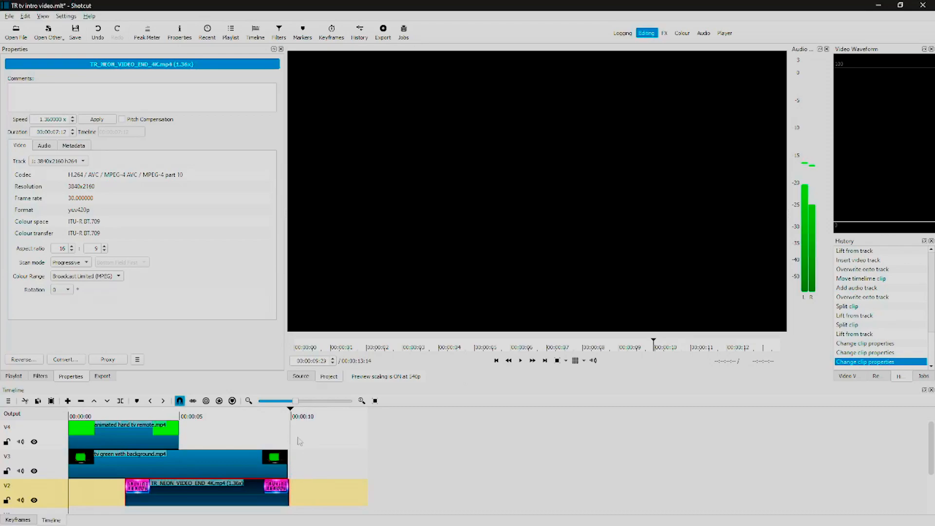
Step: Split the neon clip on V2 at the end of the TV background clip and delete the leftover piece
click(319, 401)
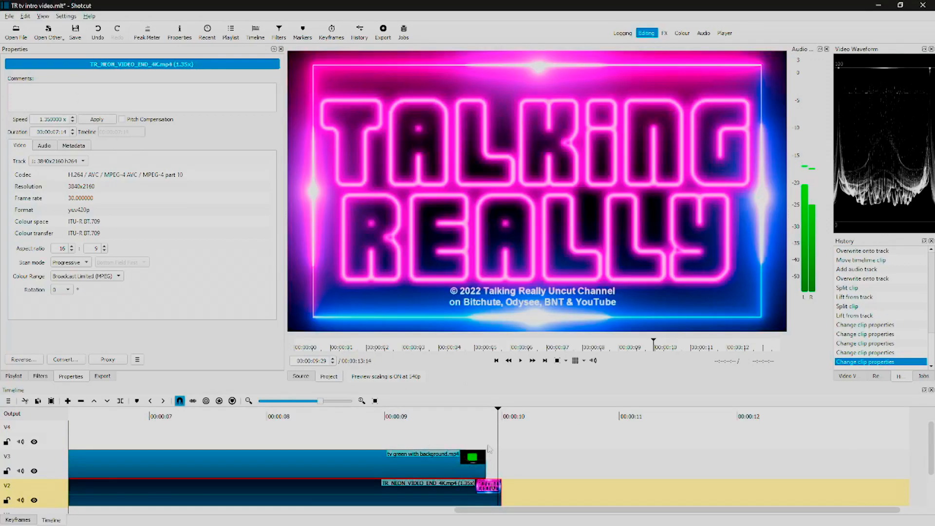
click(488, 446)
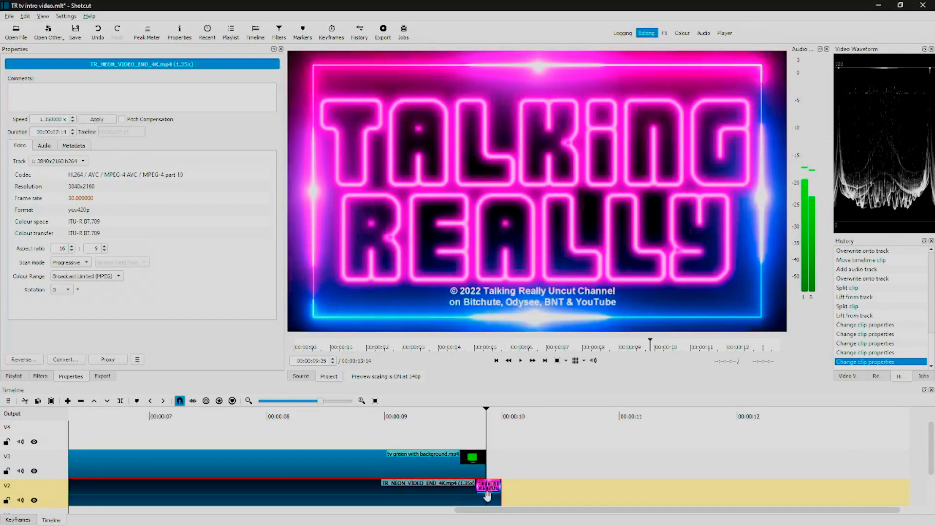
key(s)
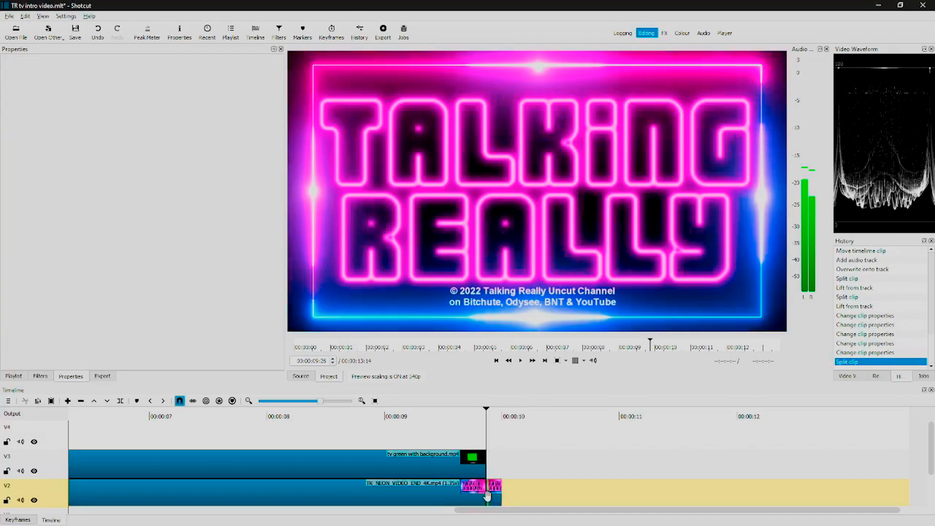
click(493, 500)
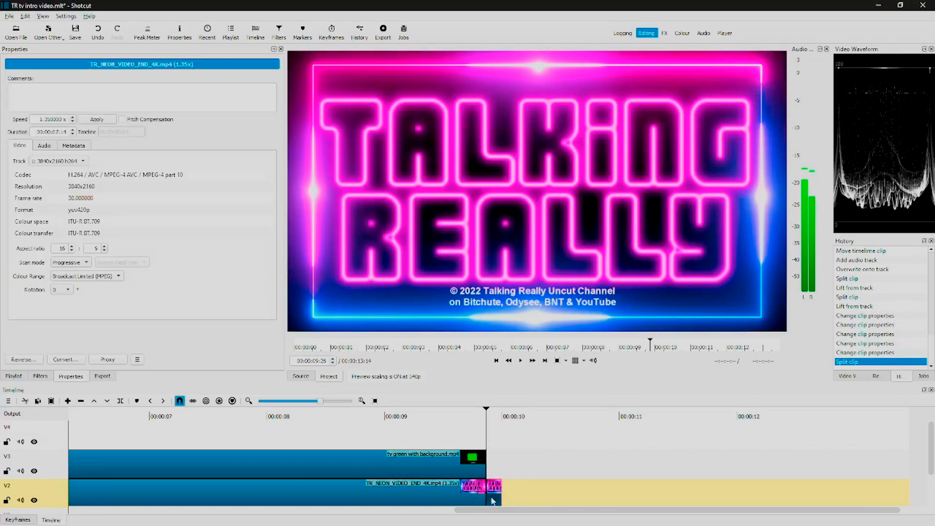
key(z)
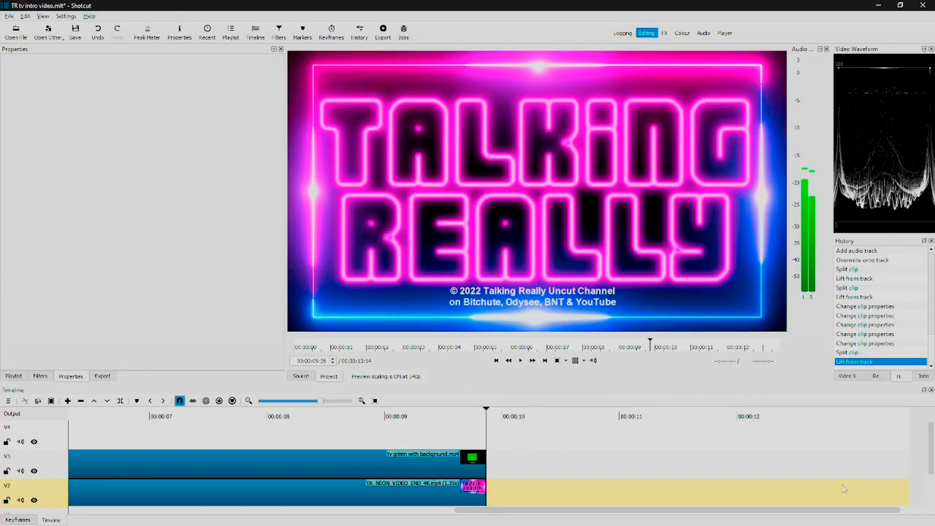
Step: Play the timeline from just before the neon clip through to its end to check the retimed clip
click(280, 401)
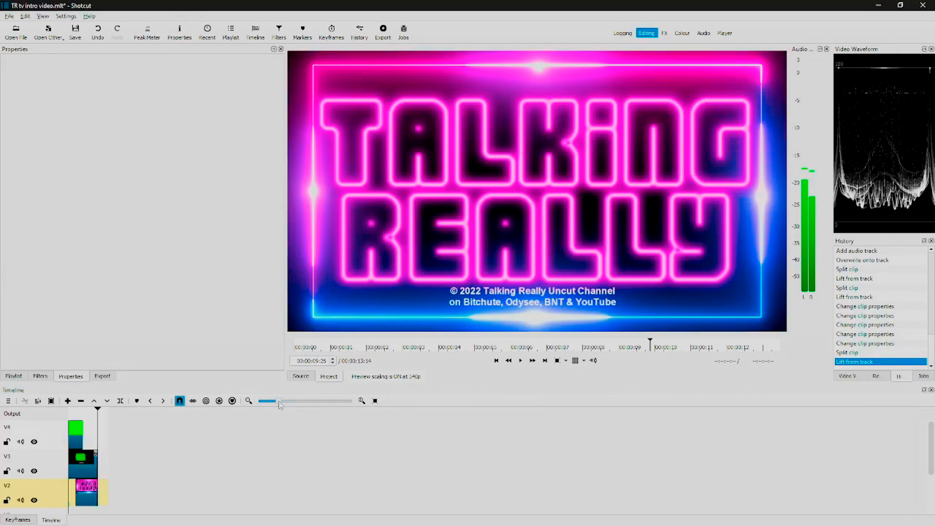
click(295, 402)
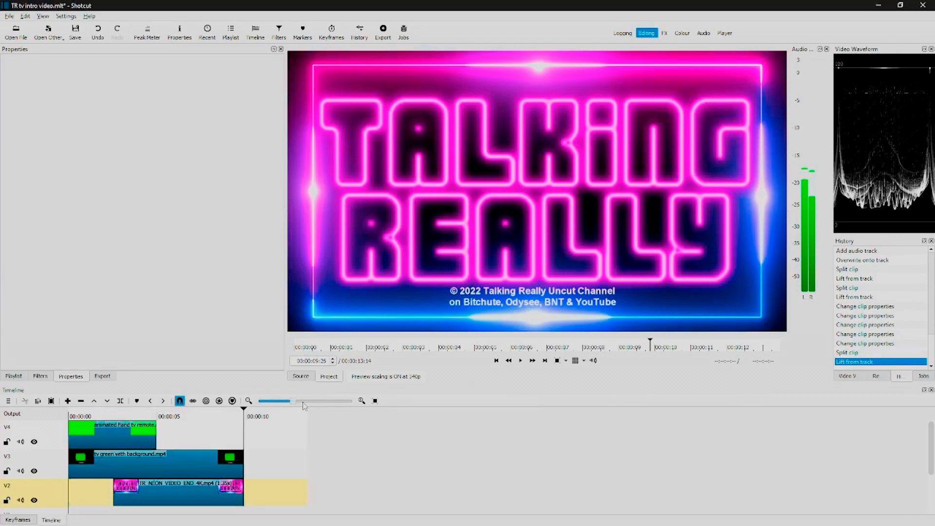
click(303, 401)
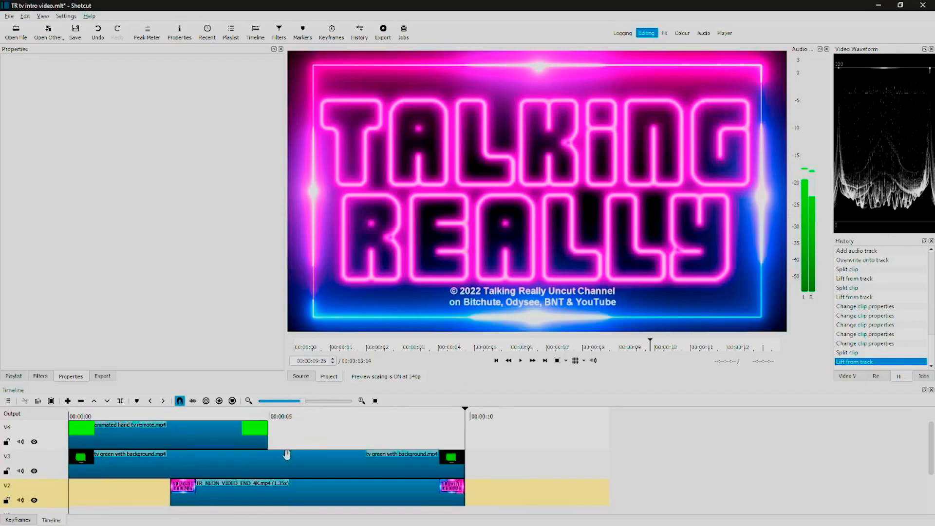
click(166, 495)
key(space)
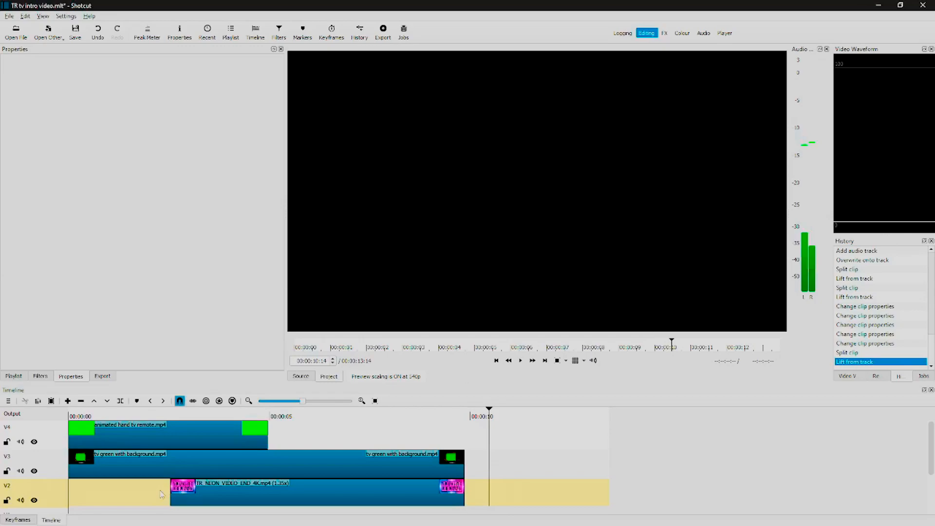
Step: Add a Chroma Key: Simple filter to the TV background clip on V3 and preview the frame just before the neon clip
click(163, 474)
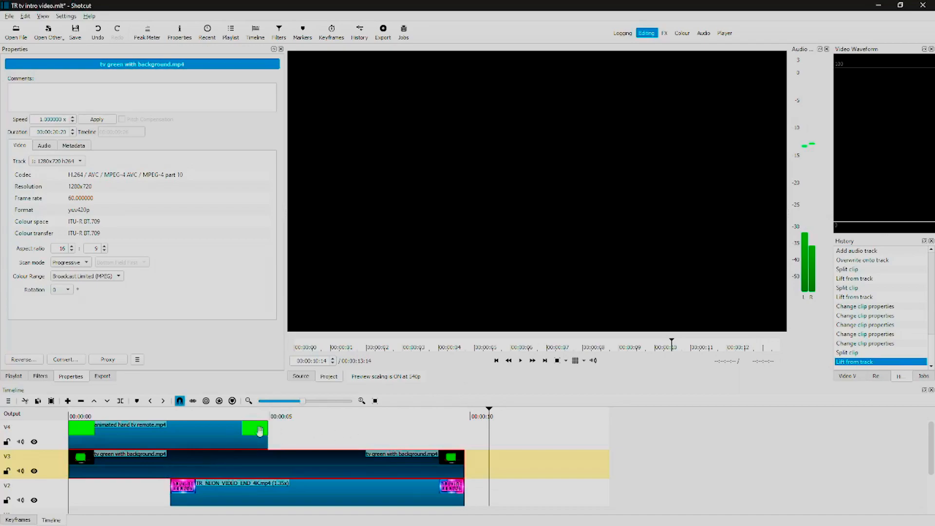
click(38, 377)
click(10, 143)
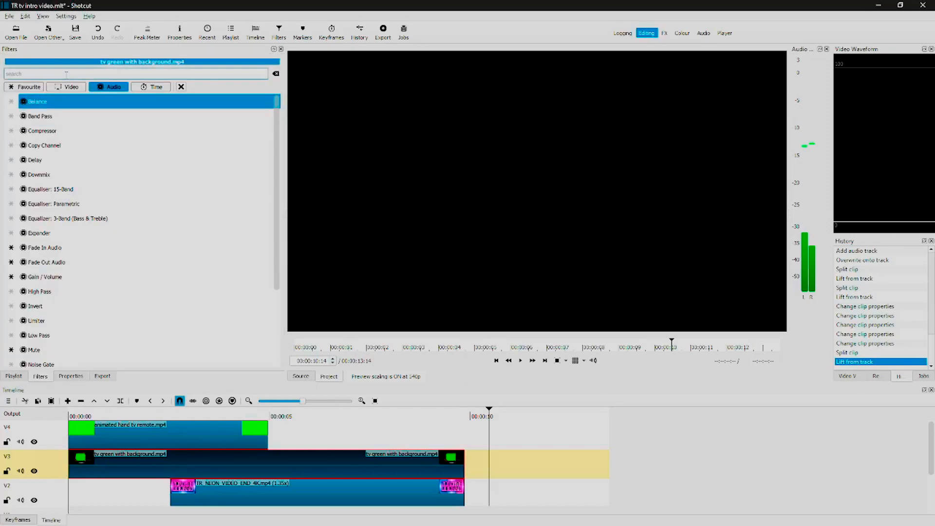
text(chr)
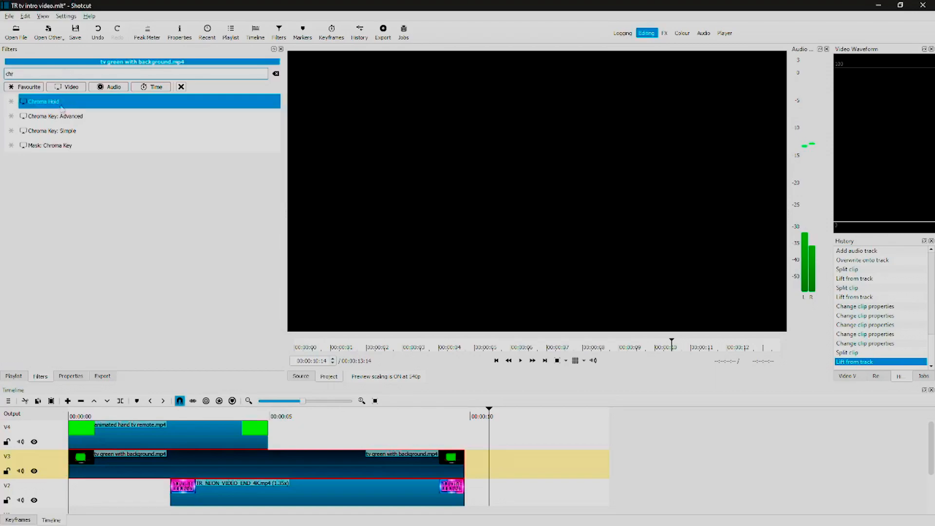
click(57, 130)
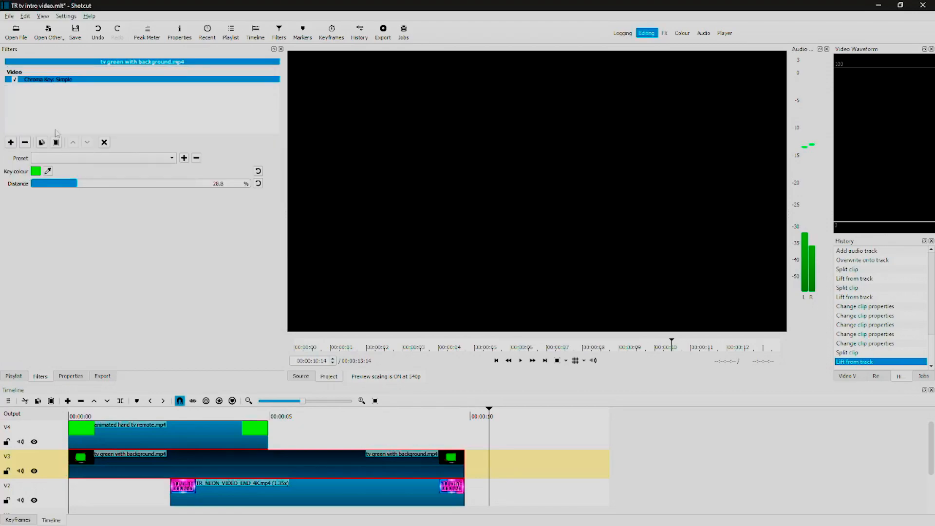
click(161, 487)
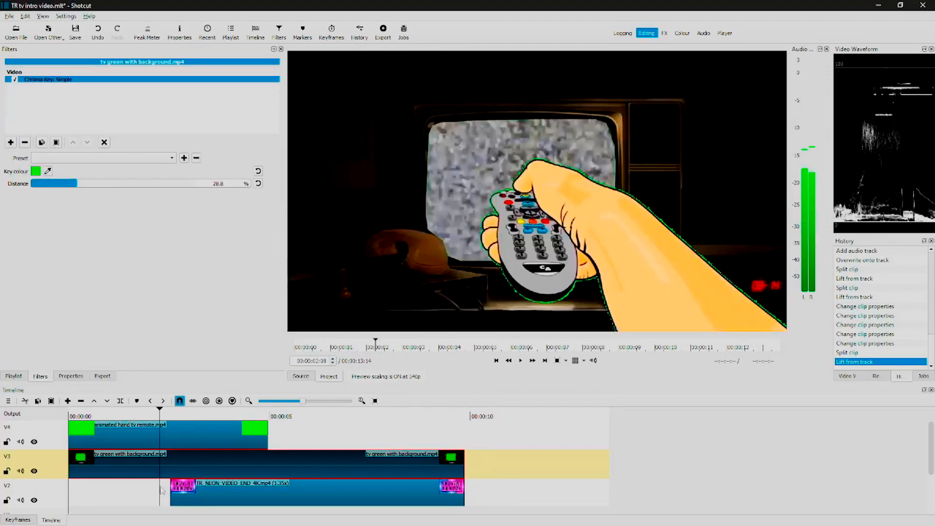
Step: Play the timeline from just before the neon clip through past its end to check the keyed TV and hand edges
key(space)
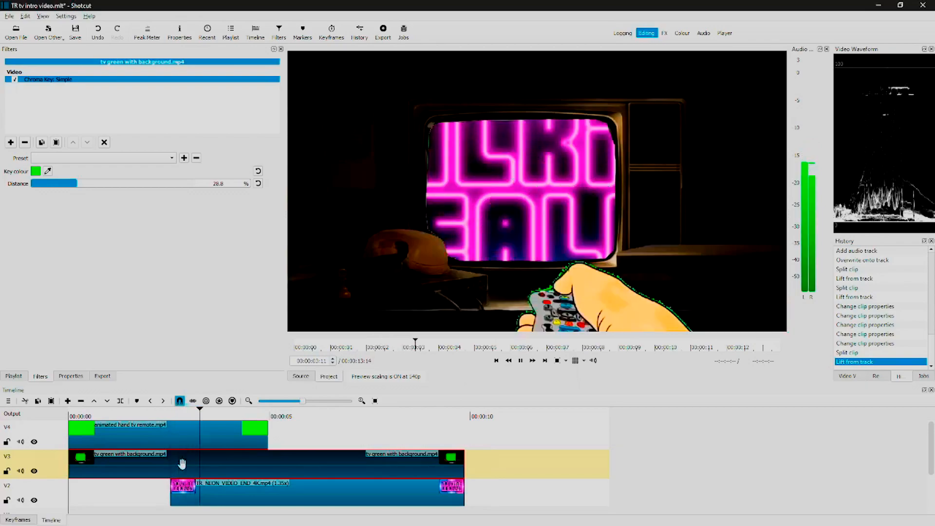
key(space)
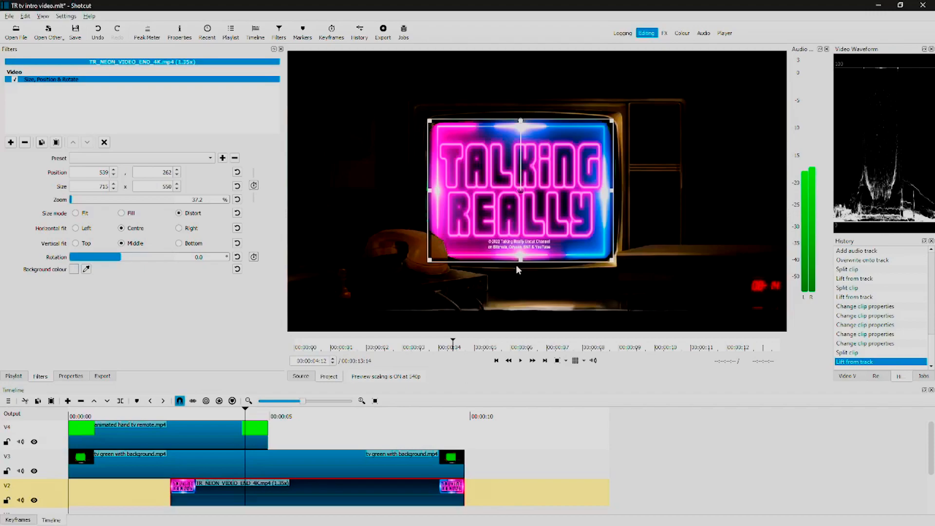
click(236, 470)
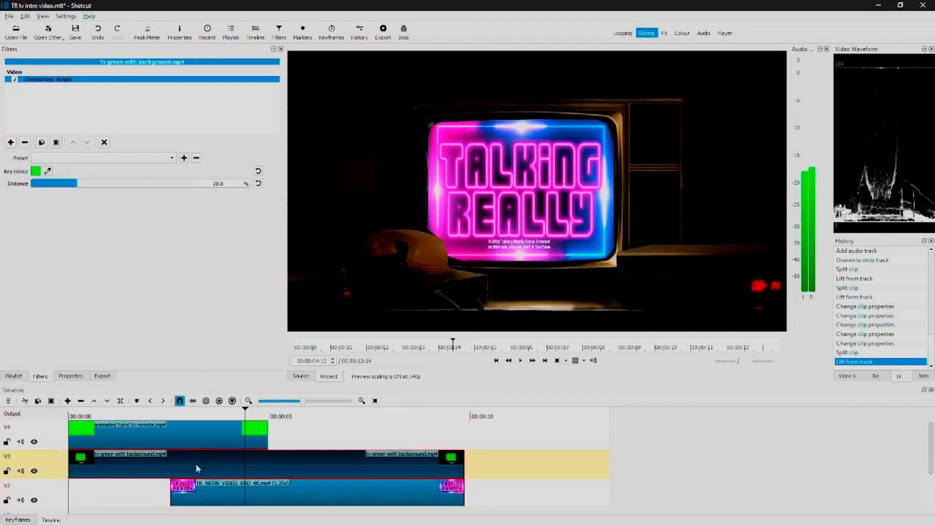
click(156, 492)
key(space)
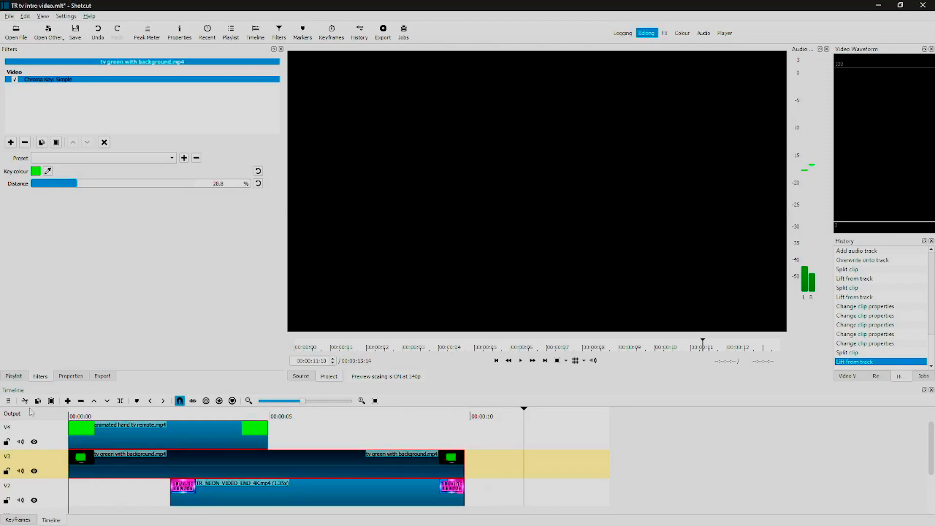
Step: Add an Alpha Channel: View filter to the animated hand remote clip on V4
click(69, 377)
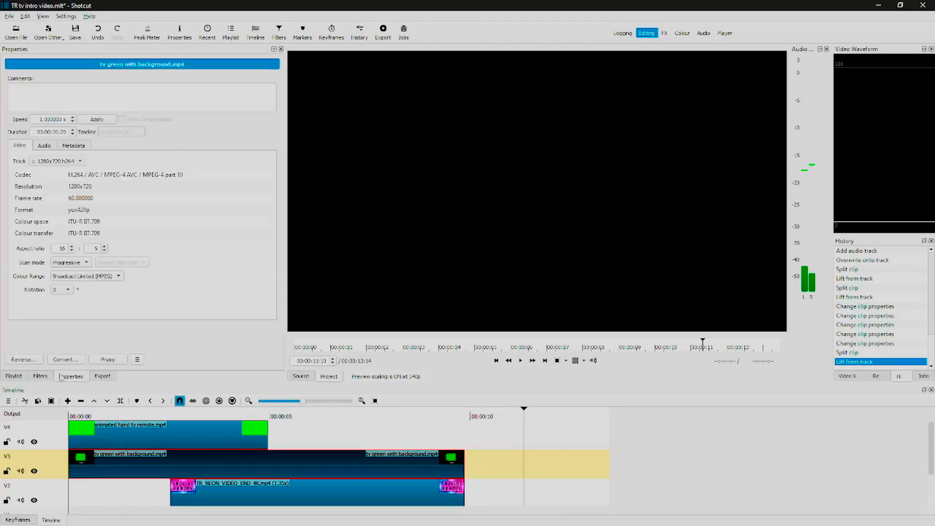
click(140, 439)
key(space)
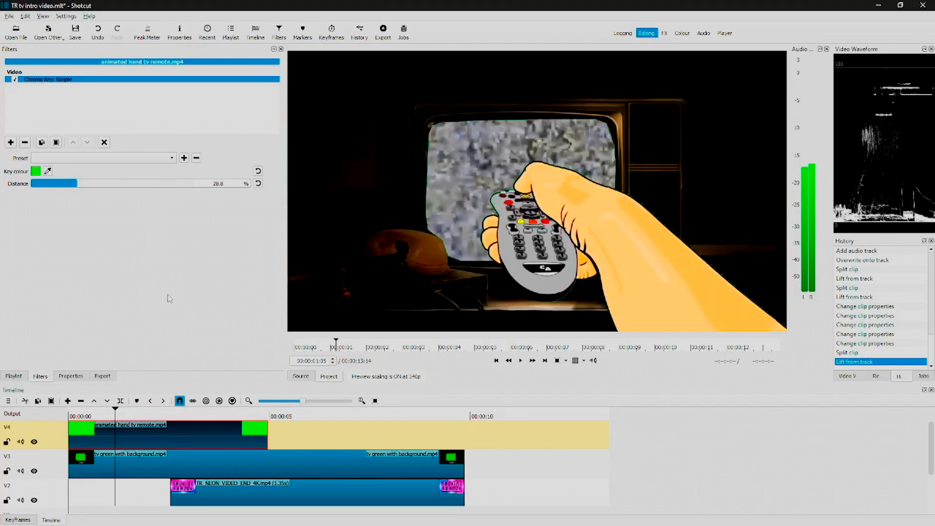
click(11, 142)
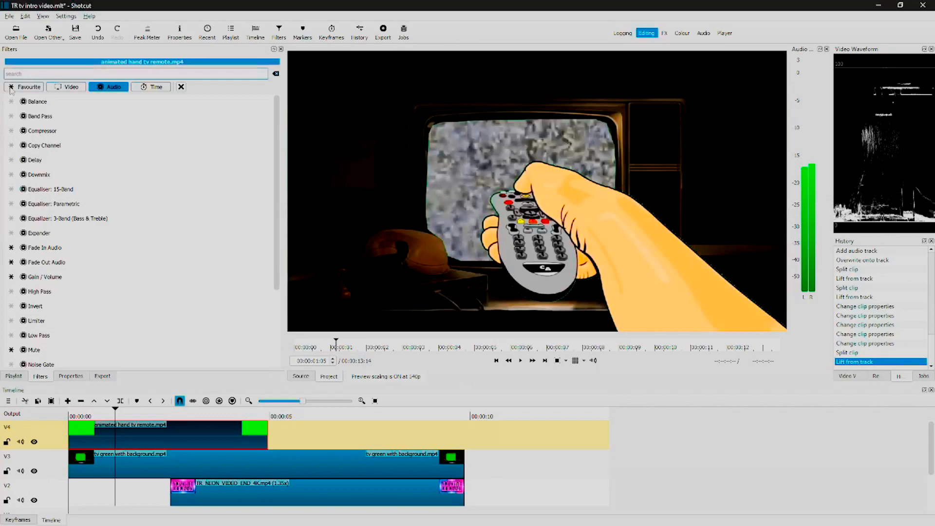
text(alpah)
click(11, 91)
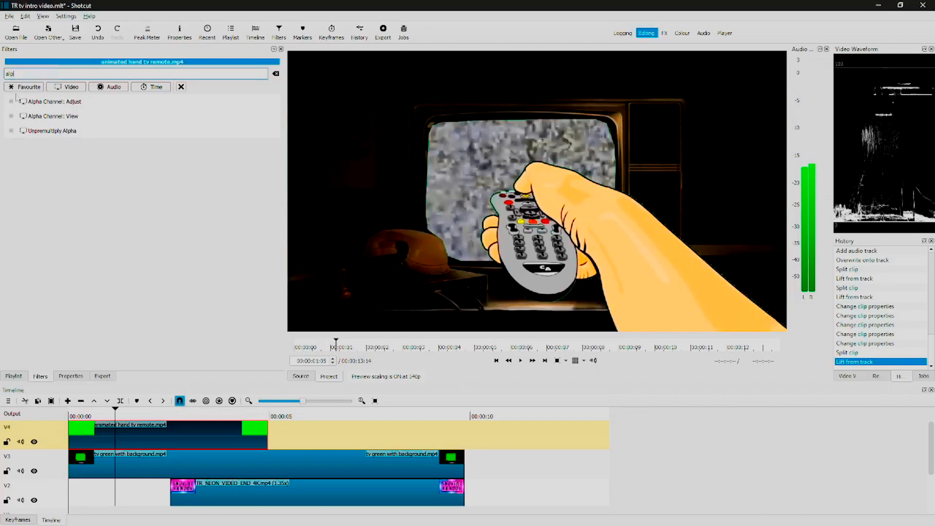
click(54, 116)
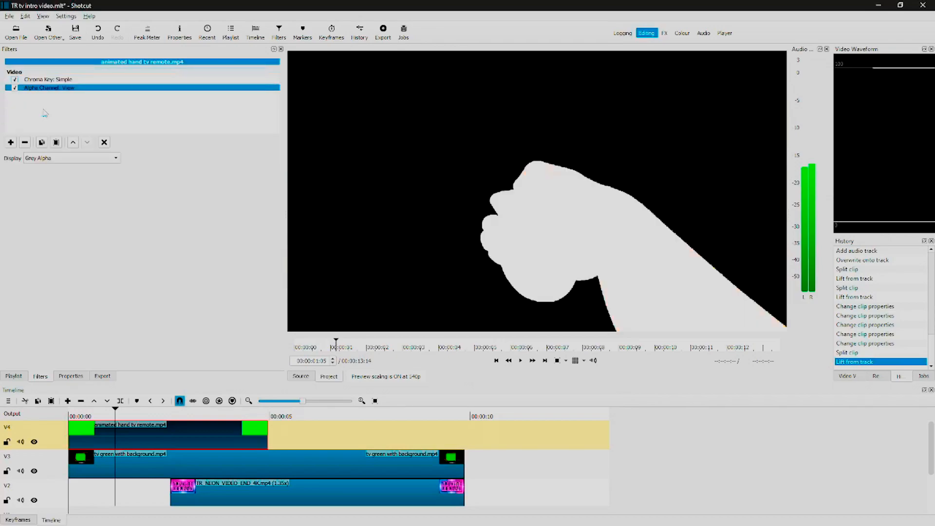
Step: Add an Alpha Channel: Adjust filter to the hand clip and place Alpha Channel: View below it in the filter order
click(10, 142)
text(alph)
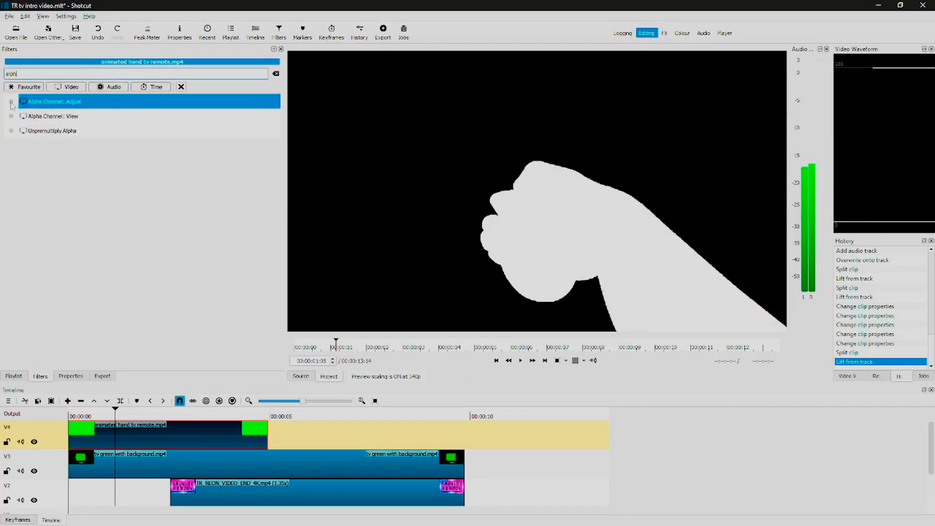
click(41, 101)
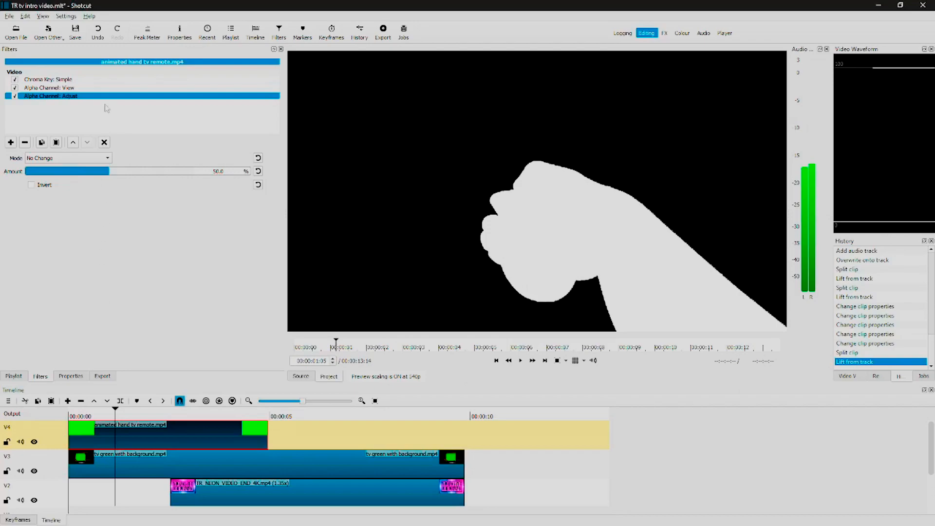
click(105, 81)
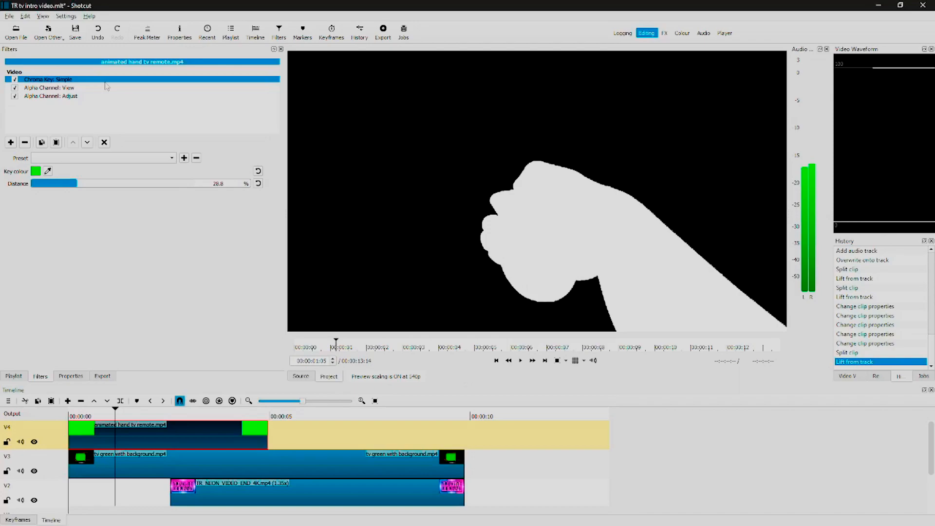
drag(106, 87, 104, 104)
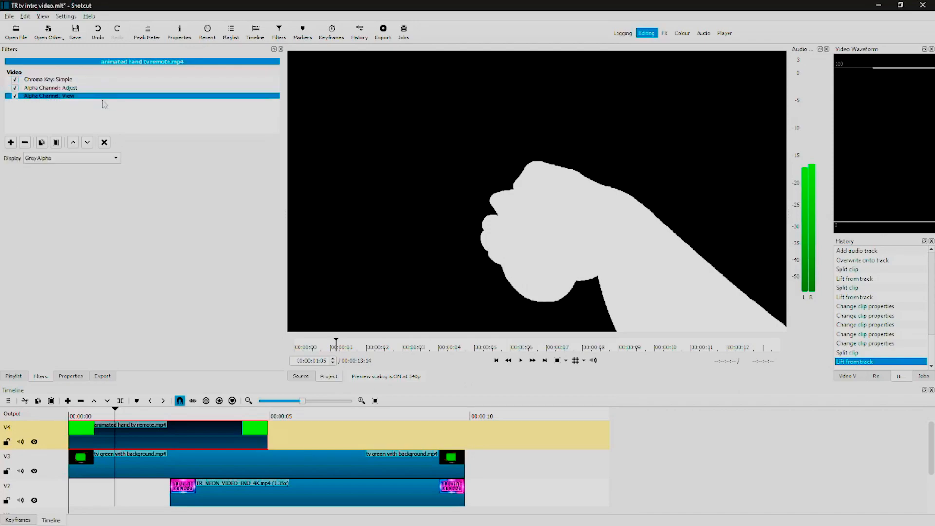
Step: Disable the Alpha Channel: View filter on the hand clip
click(15, 96)
click(15, 96)
click(14, 95)
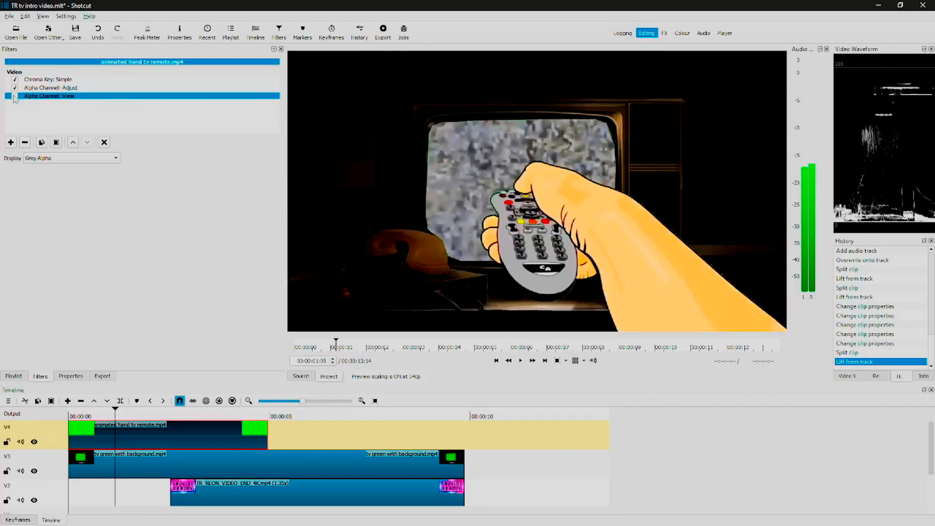
Step: Set the hand clip's Alpha Channel: Adjust mode to Shave and play back the section where the hand appears
click(41, 90)
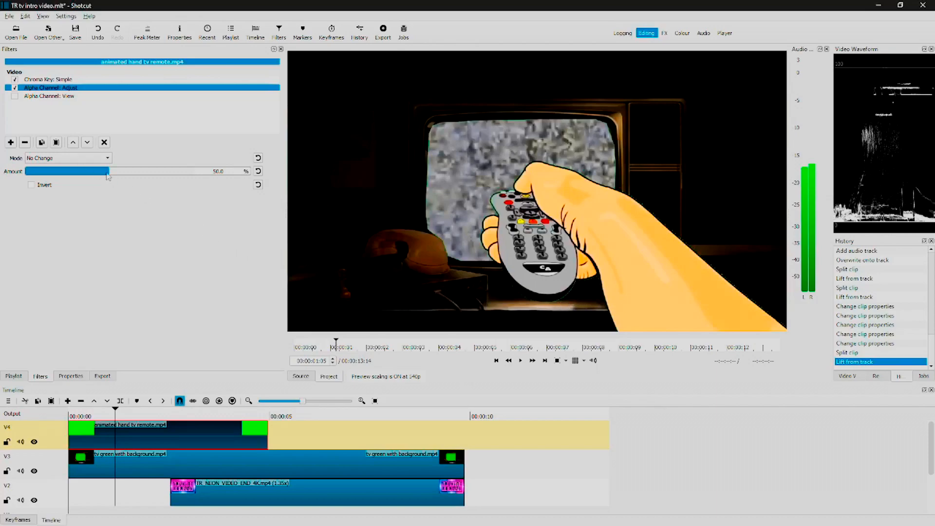
click(101, 159)
click(97, 176)
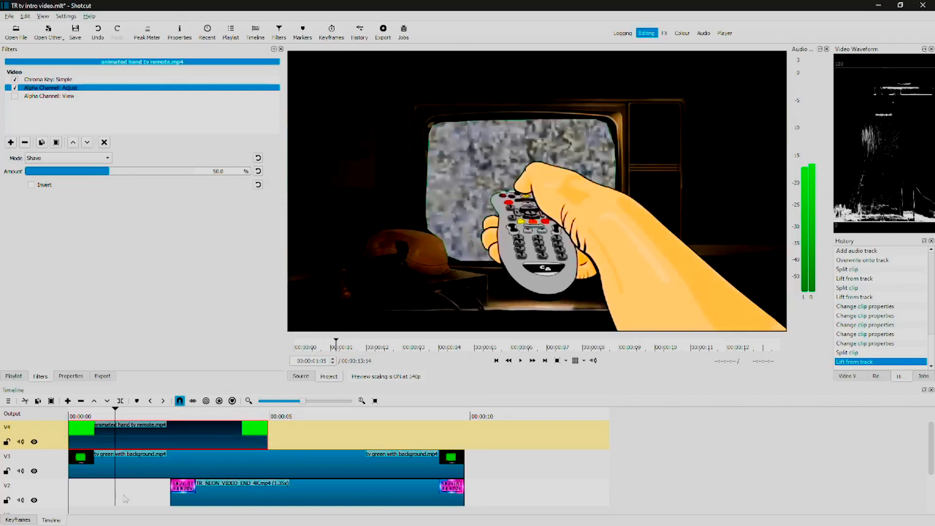
key(space)
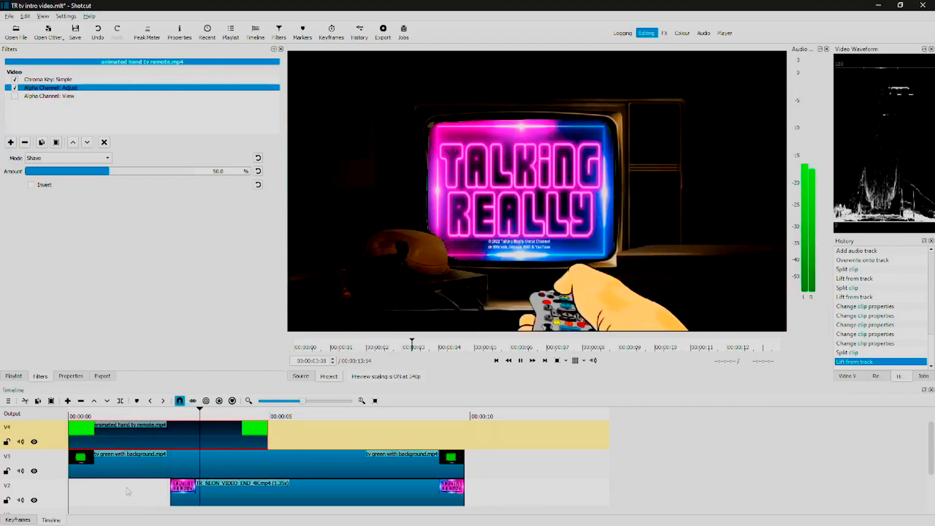
key(space)
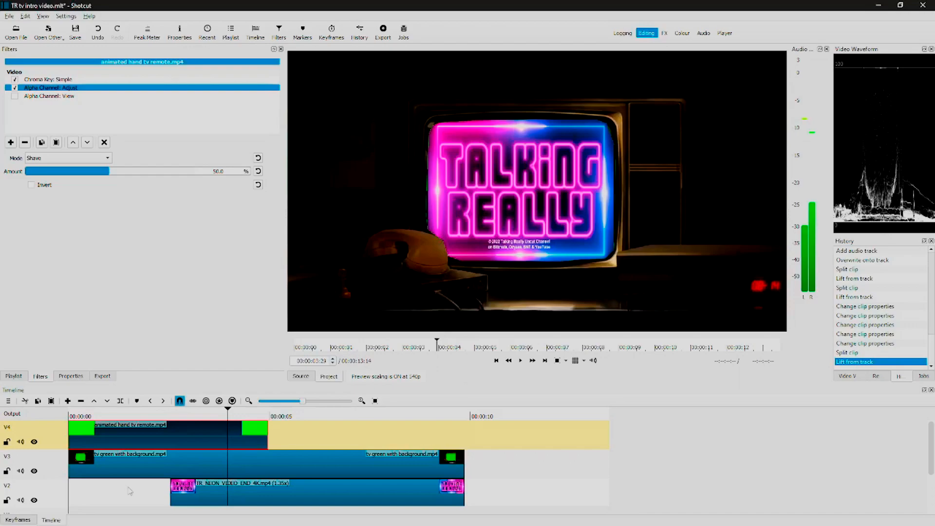
Step: Add an Alpha Channel: Adjust filter in Shave mode to the TV background clip on V3 and play back the intro
click(194, 498)
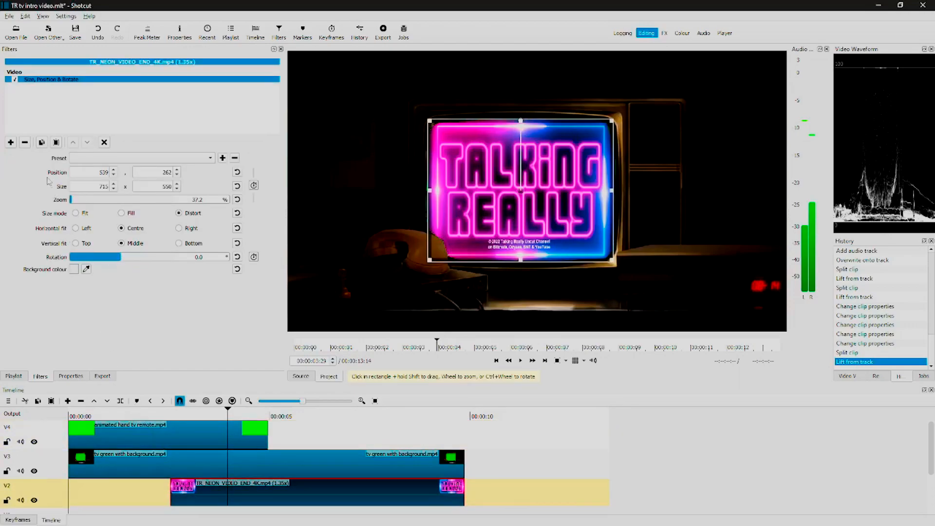
click(10, 143)
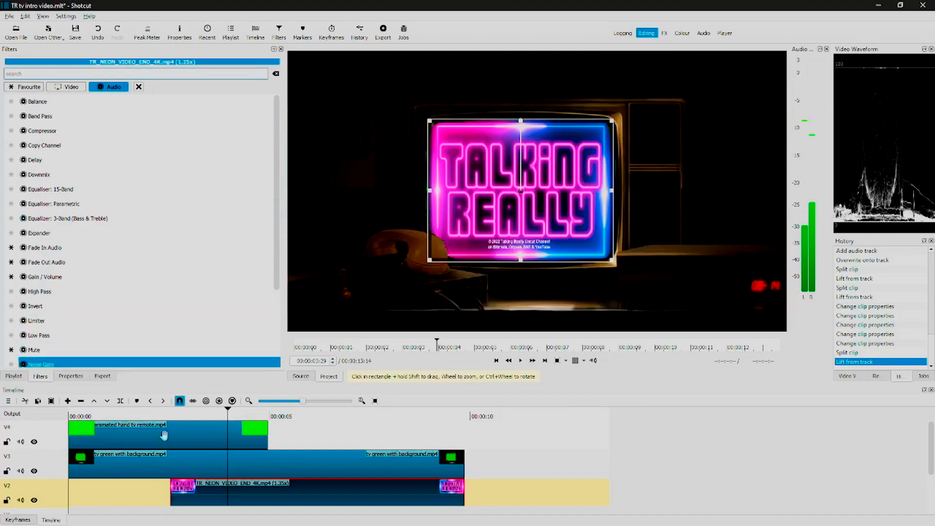
click(176, 467)
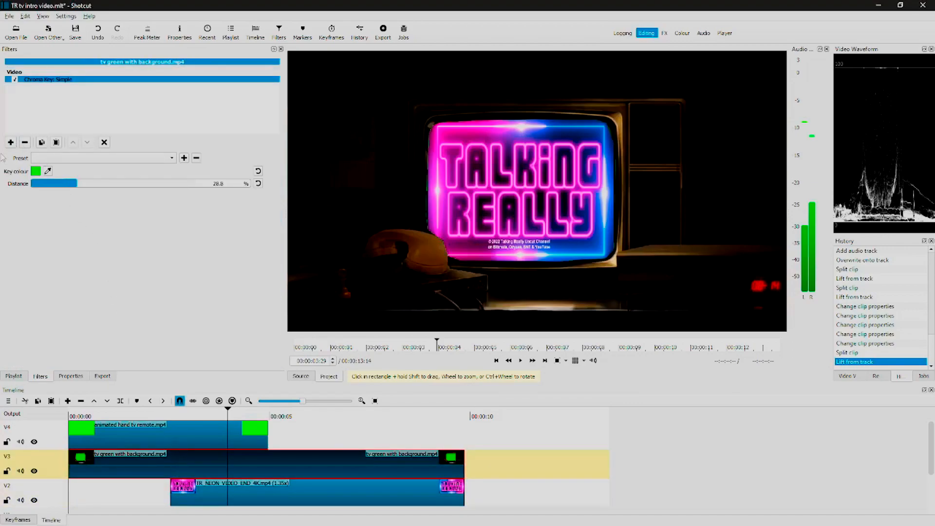
click(11, 143)
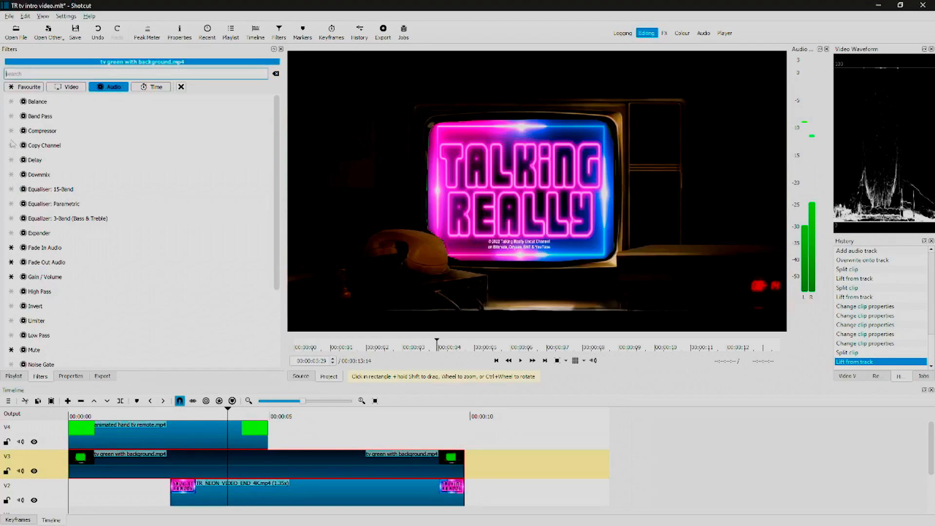
text(alph)
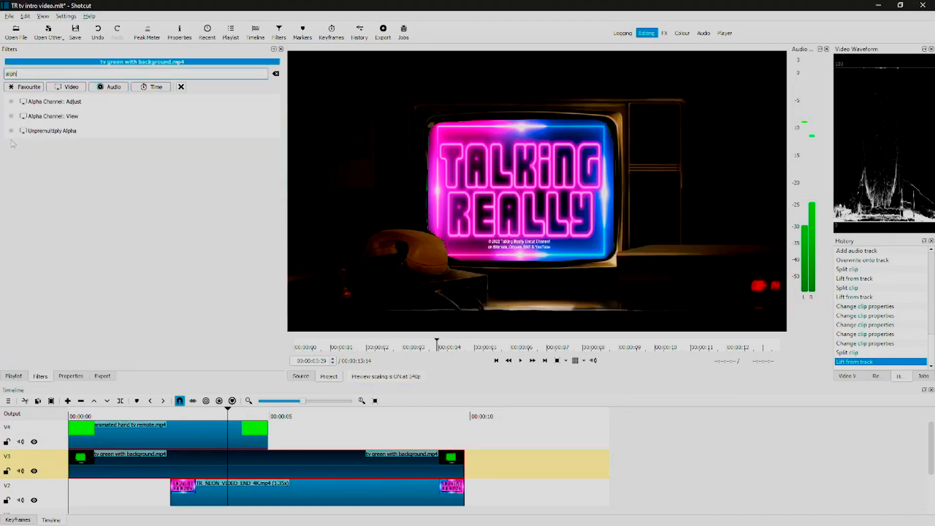
click(29, 106)
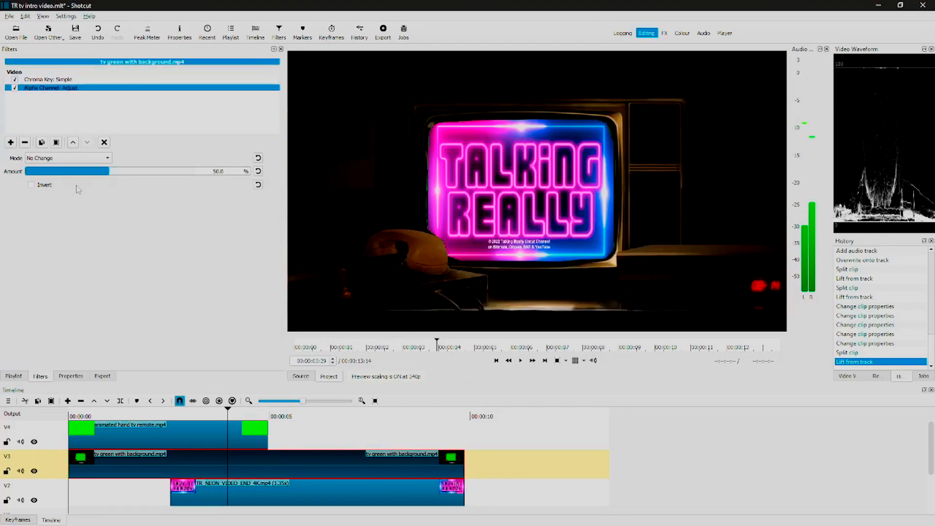
click(76, 163)
click(76, 172)
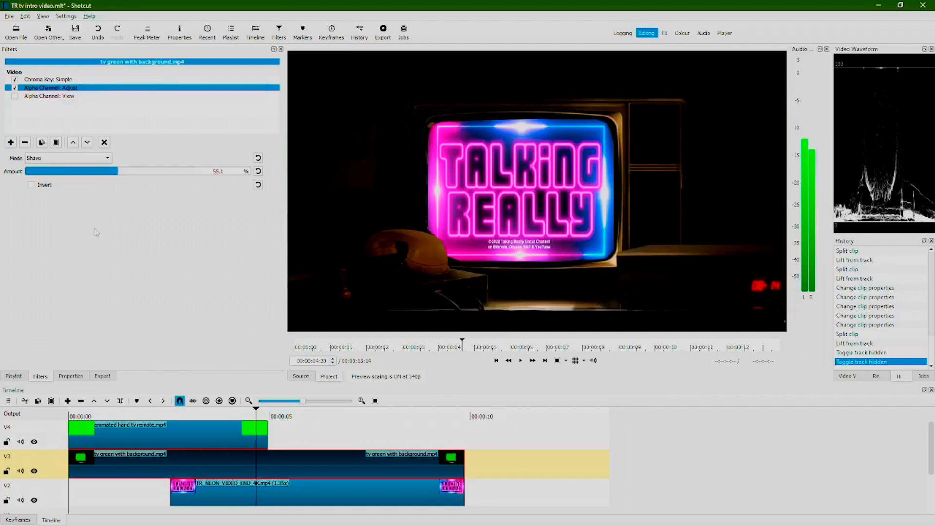
click(154, 496)
key(space)
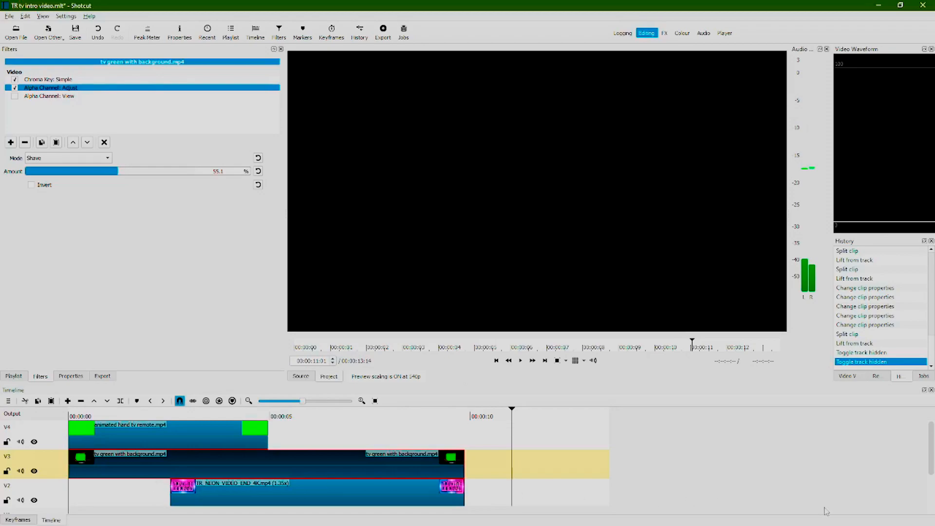
Step: Move the music clip 20 Track 20.mp3 on A1 earlier so that it starts together with the neon clip
drag(931, 444, 931, 487)
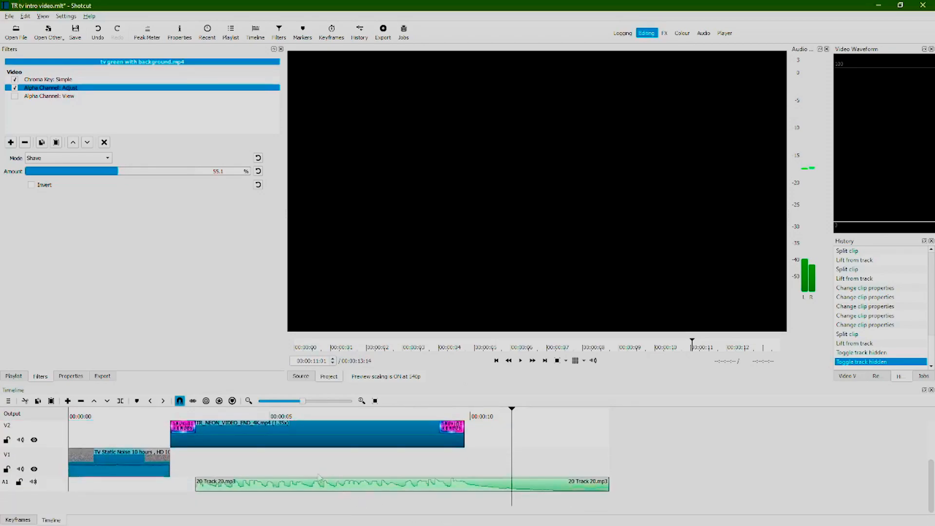
click(172, 487)
click(169, 487)
drag(253, 487, 227, 488)
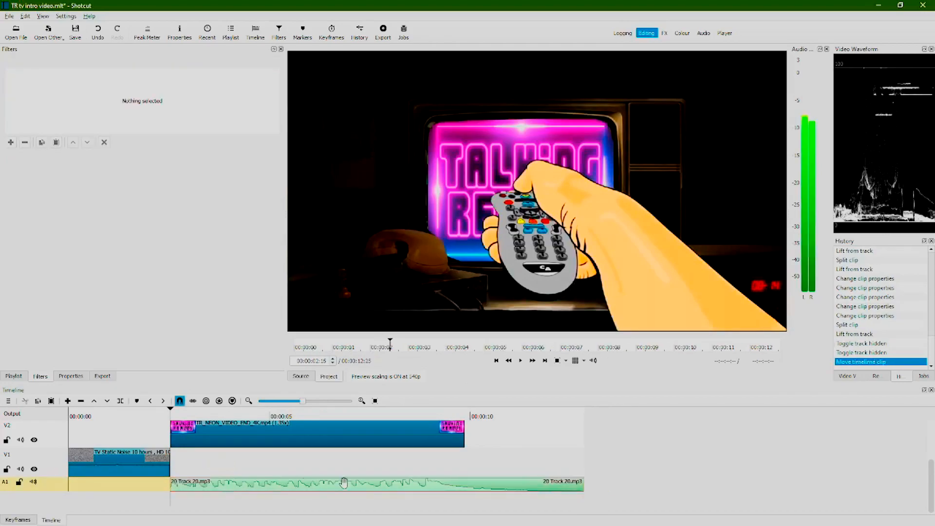
Step: Play the neon section and its ending to check how the music's fade-out lines up with the end of the neon clip
click(425, 476)
key(space)
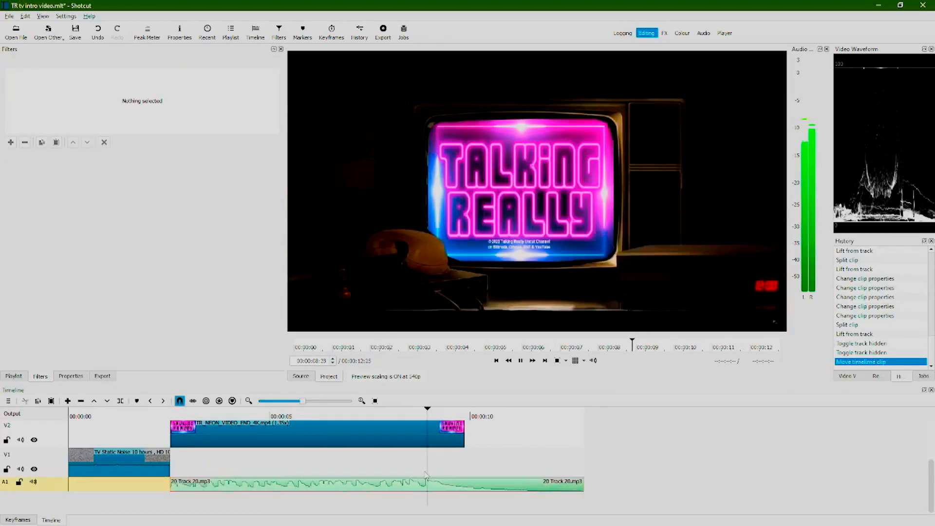
key(space)
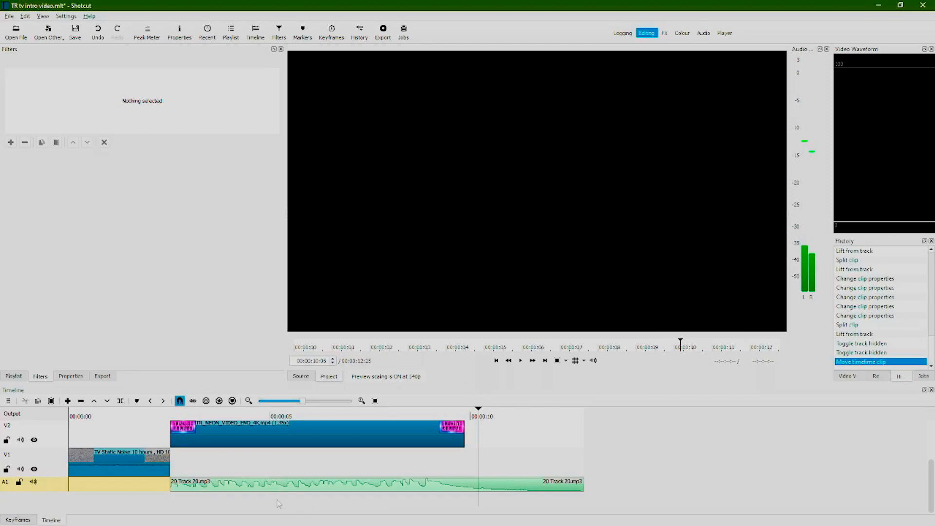
click(163, 437)
key(space)
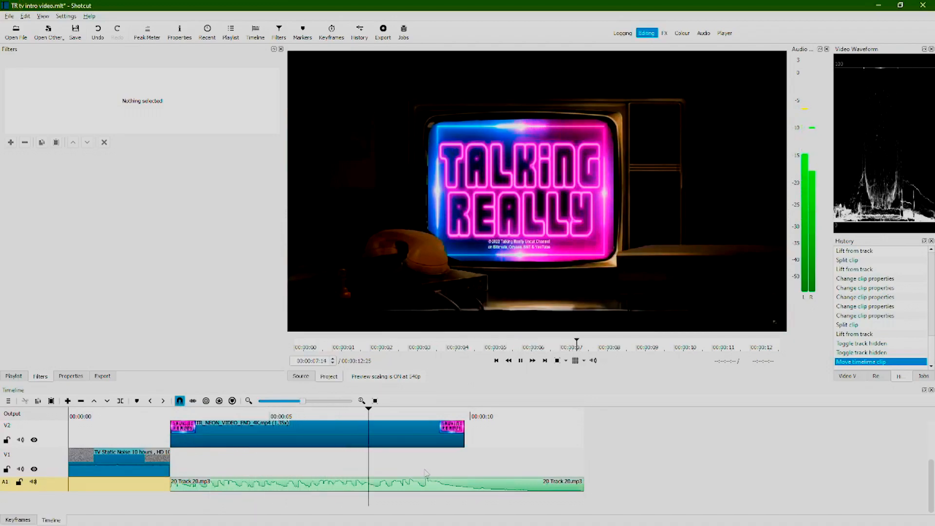
key(space)
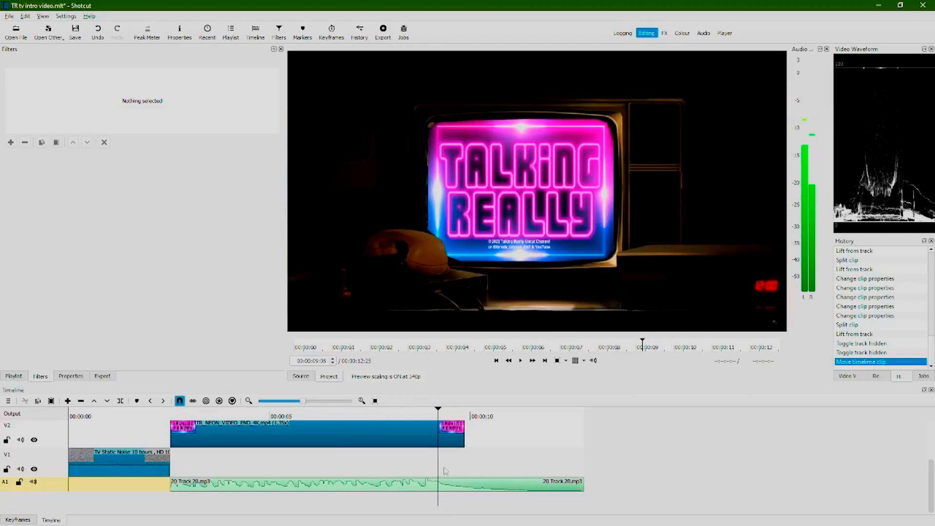
drag(437, 468, 432, 467)
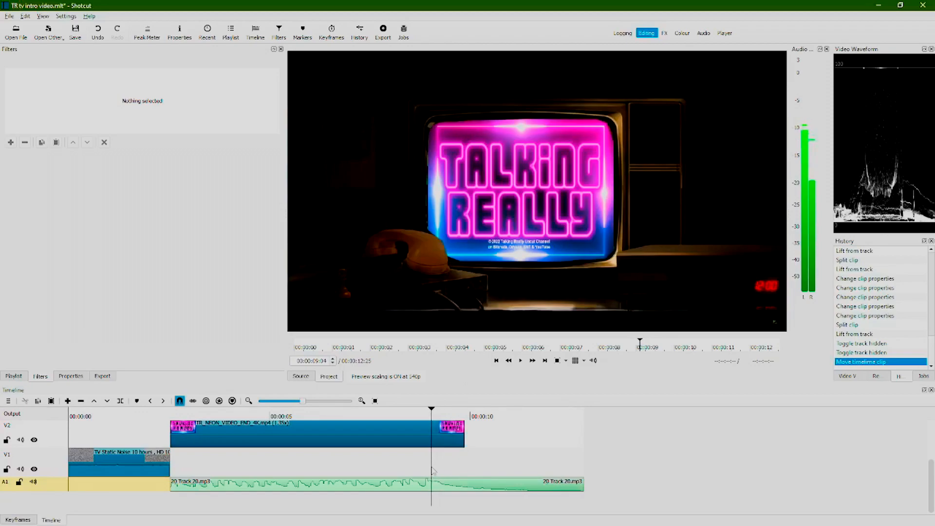
key(space)
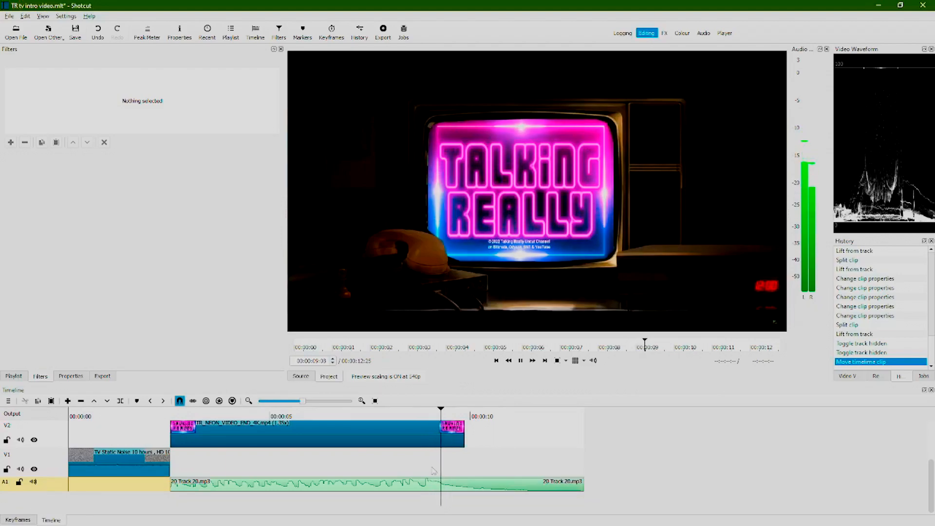
key(space)
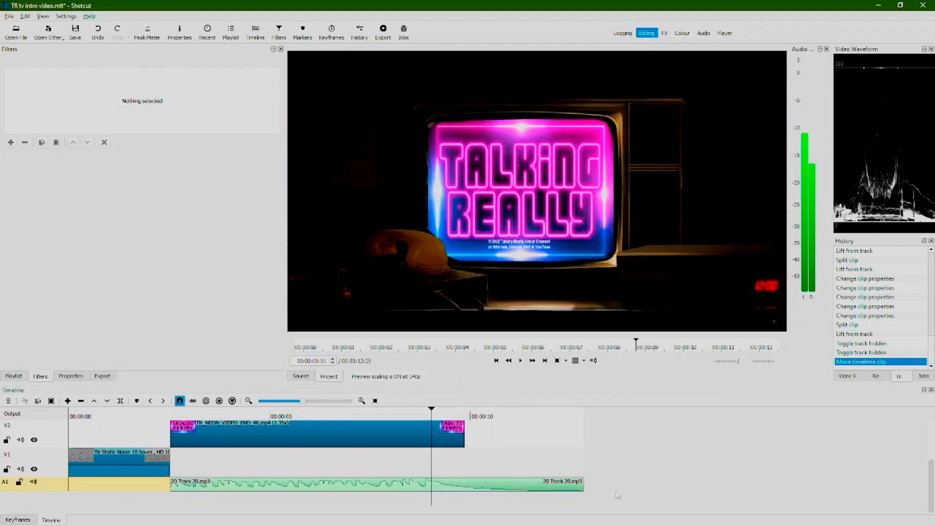
Step: Split the TV background clip on V3 at 00:00:09:01 and delete the part after the cut
click(930, 433)
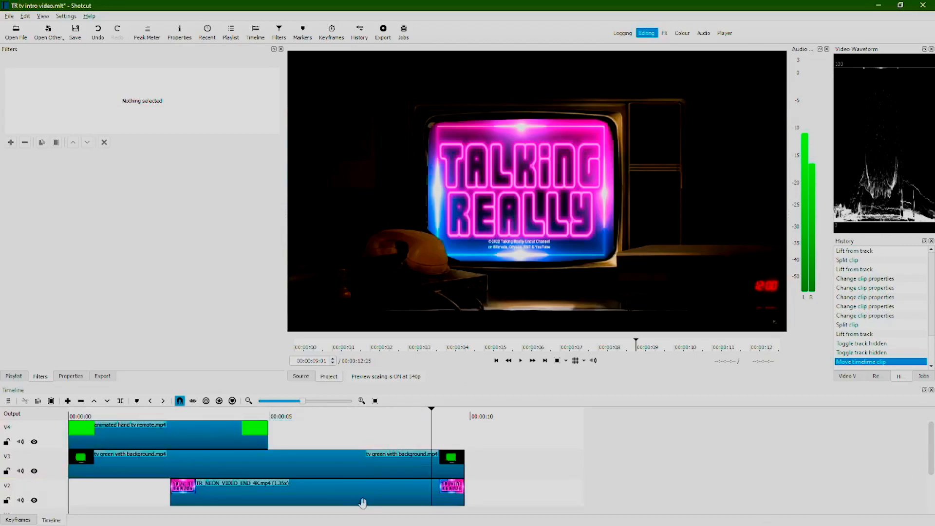
click(432, 468)
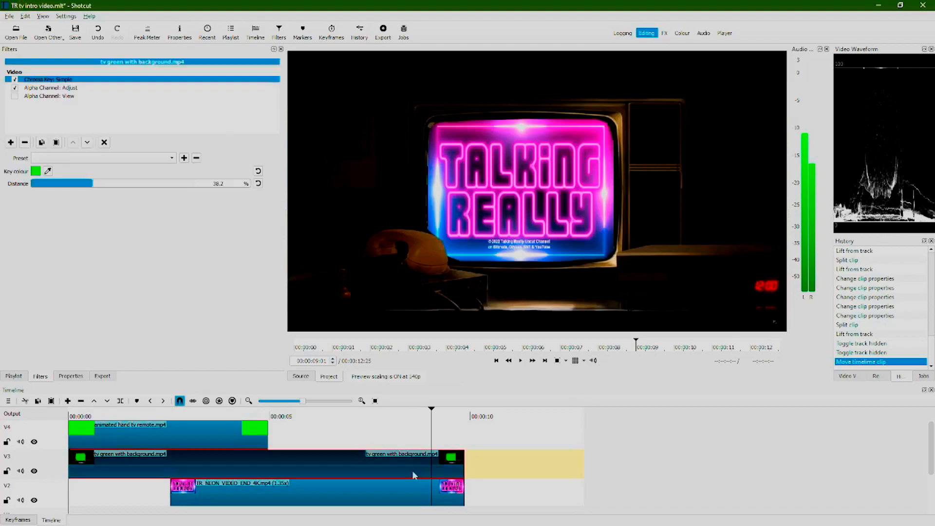
key(s)
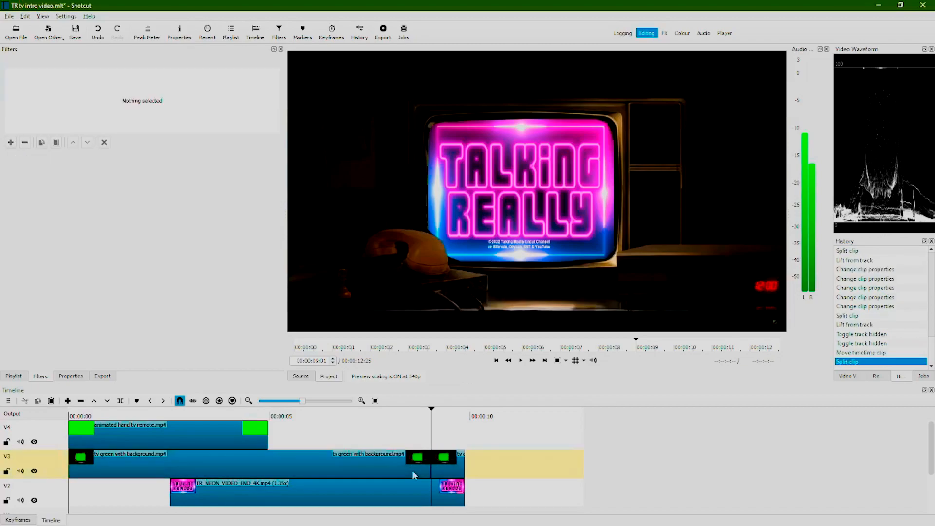
click(444, 470)
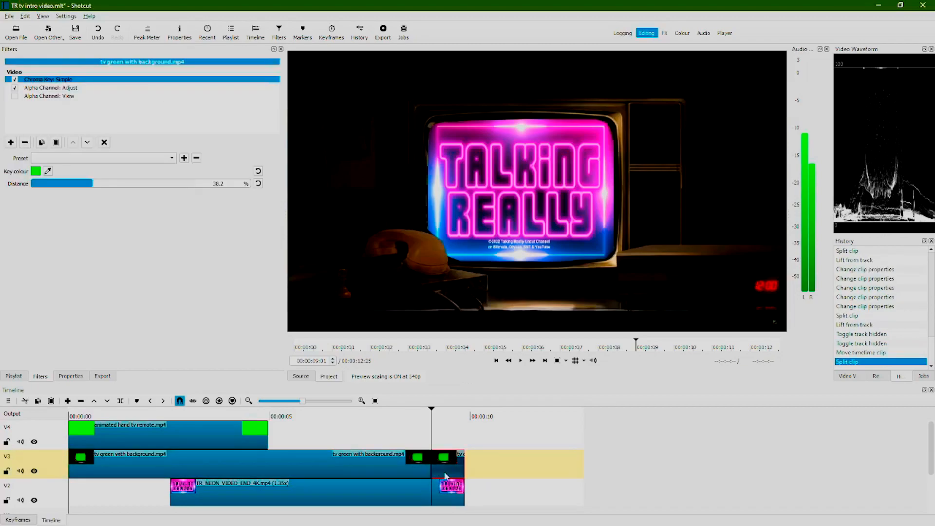
key(Delete)
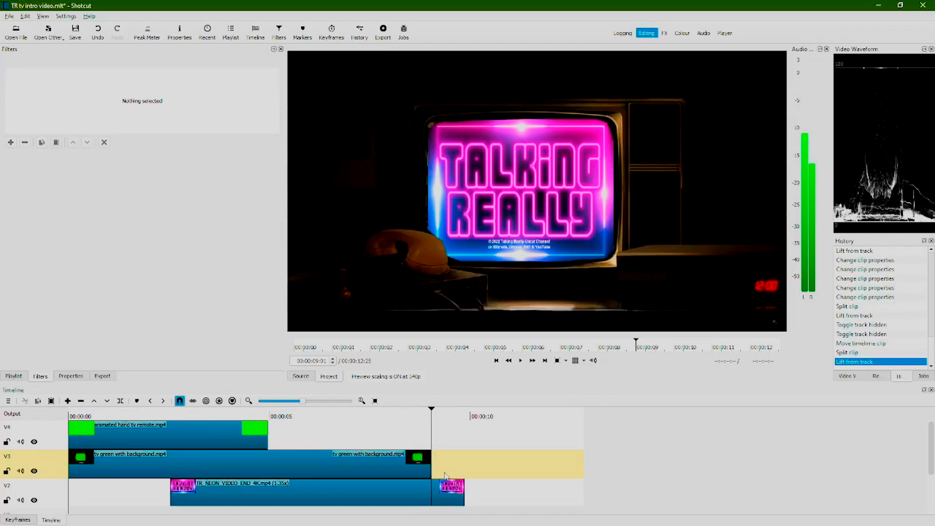
Step: Set the speed of the neon clip on V2 first to 1.48x and finally to 1.49x
click(399, 493)
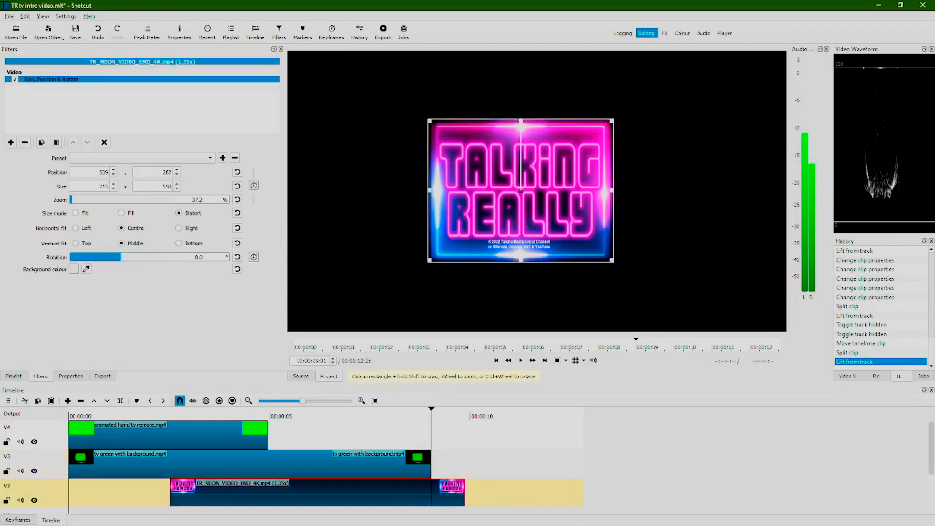
click(70, 376)
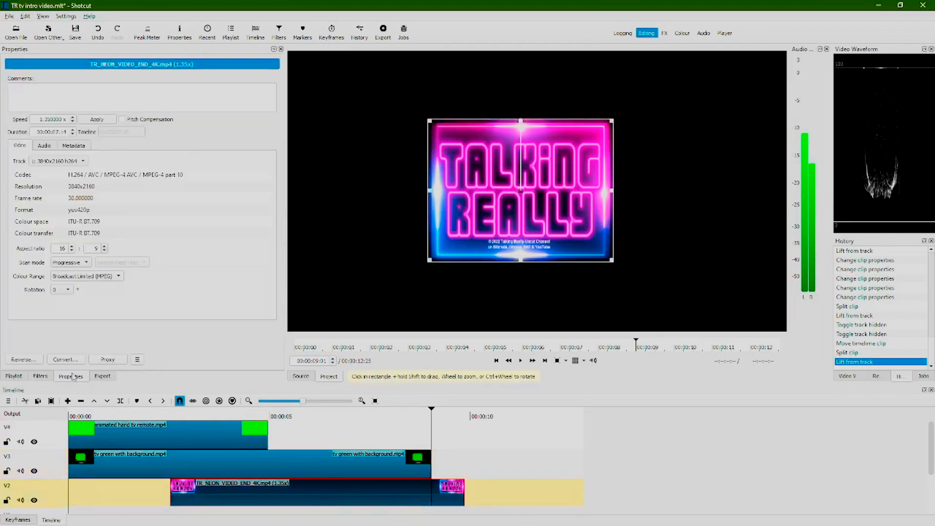
click(47, 118)
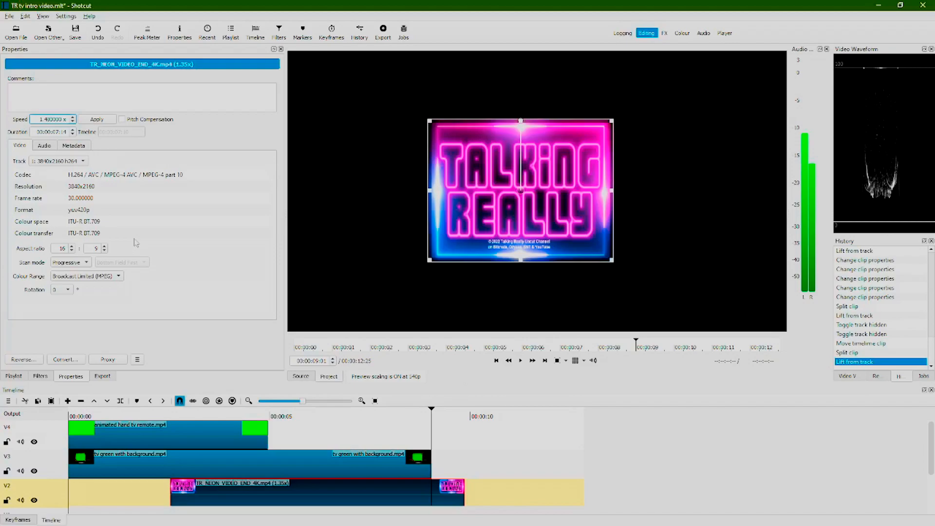
click(114, 122)
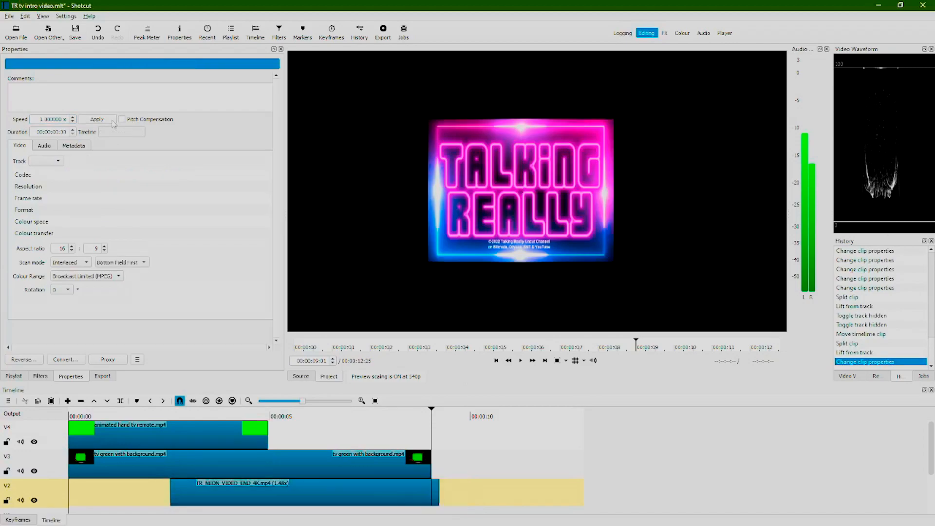
click(52, 122)
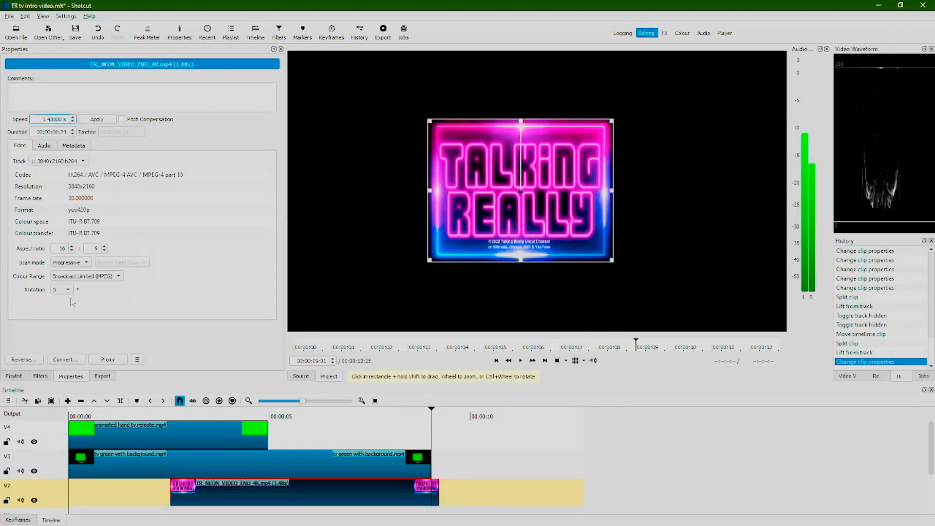
key(Return)
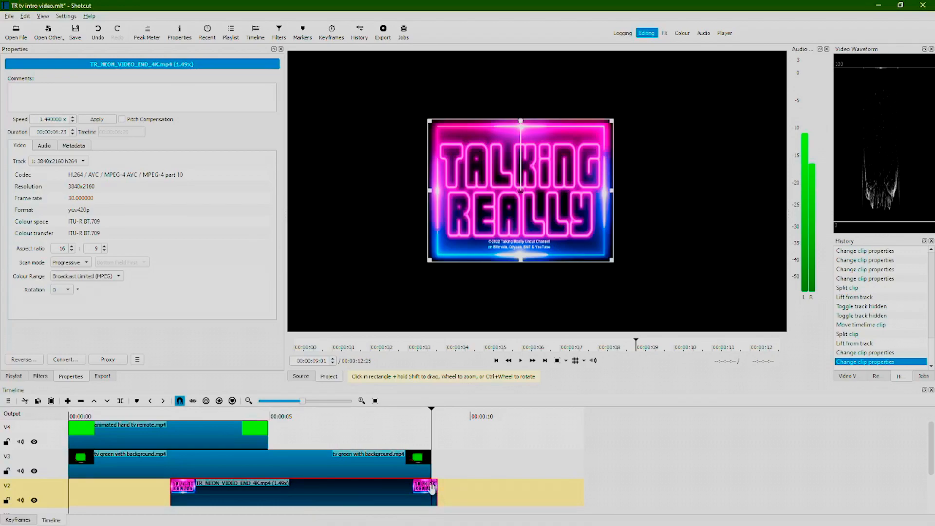
Step: Split the neon clip on V2 at 00:00:09:01 and delete the short remainder past the end of the TV background clip
key(s)
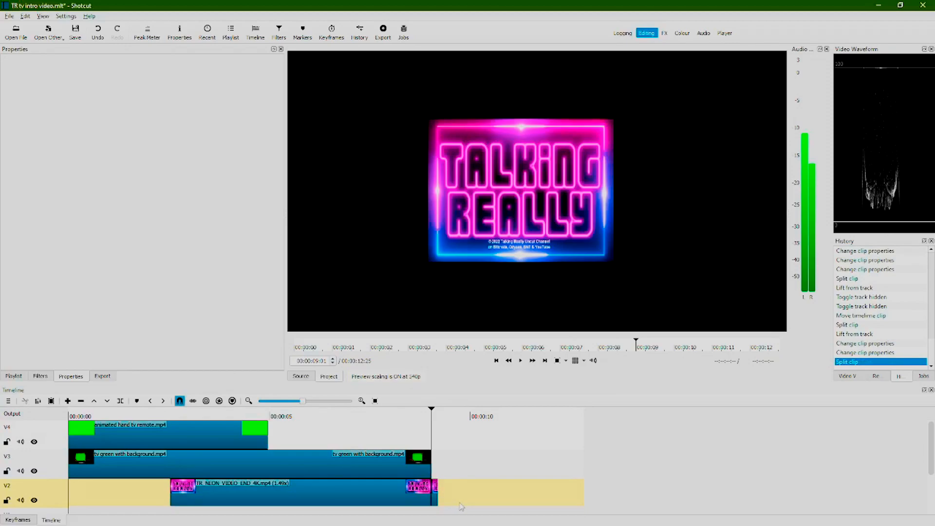
click(434, 493)
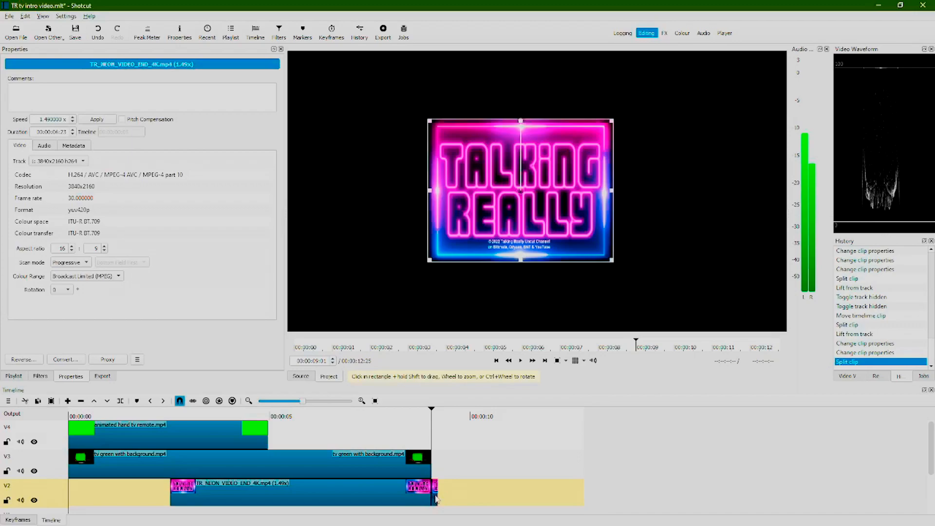
key(Delete)
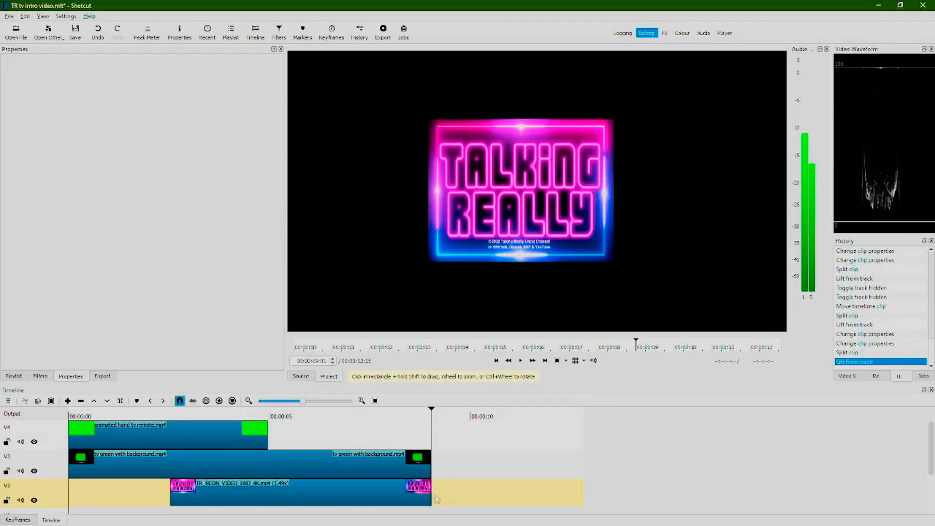
Step: Play the end of the intro repeatedly to find where the music on A1 should be cut
scroll(931, 460, down, 2)
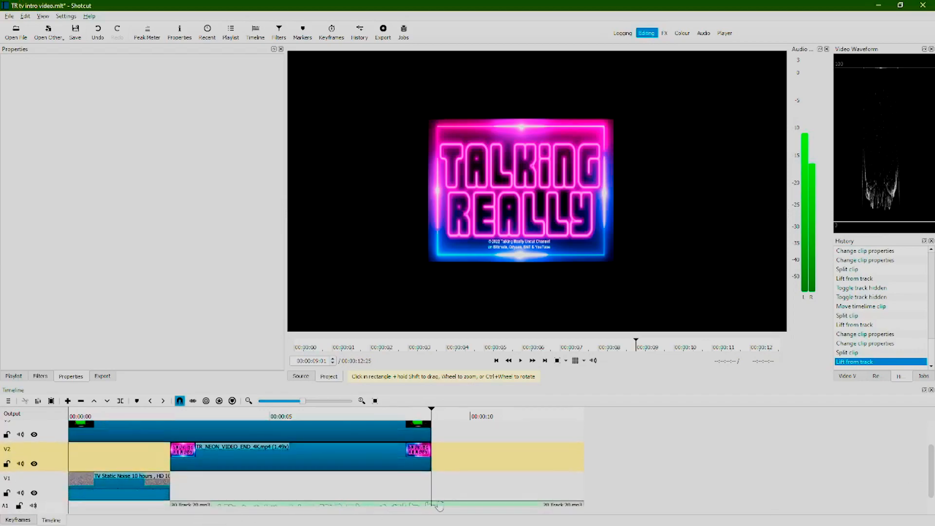
click(444, 500)
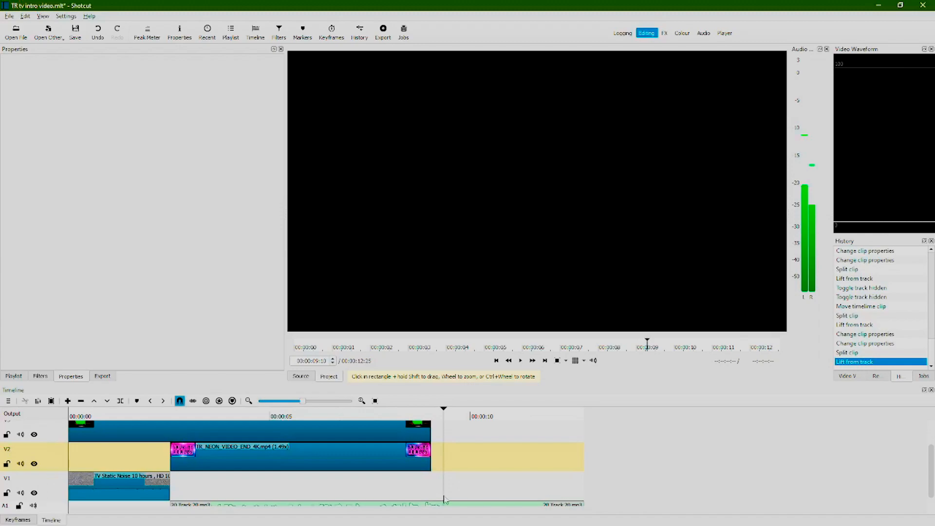
click(419, 497)
key(space)
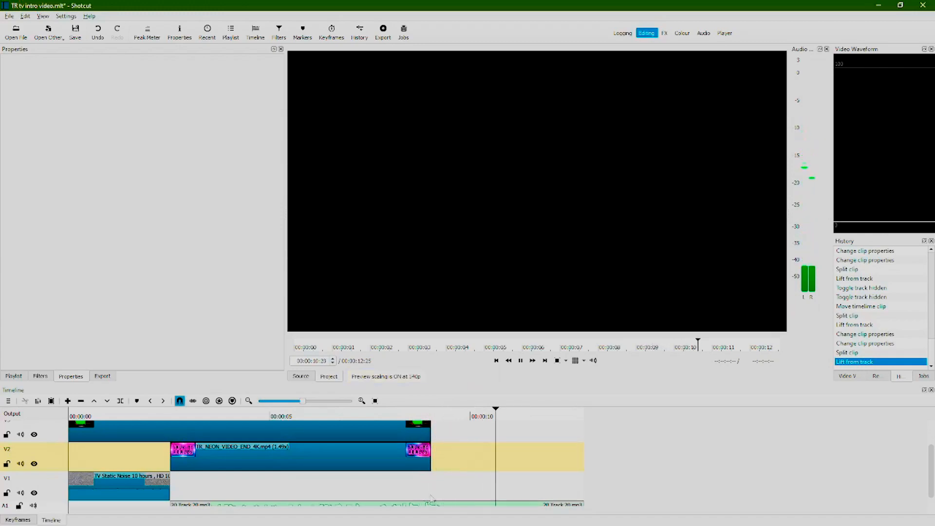
key(space)
click(417, 500)
key(space)
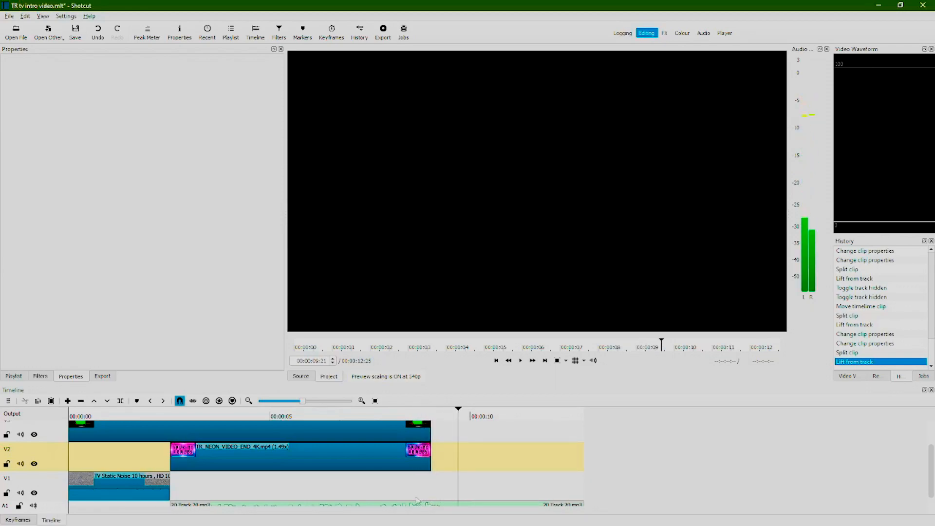
Step: Split the music clip on A1 at 00:00:10:03 and remove the tail after the cut
key(space)
click(416, 500)
key(s)
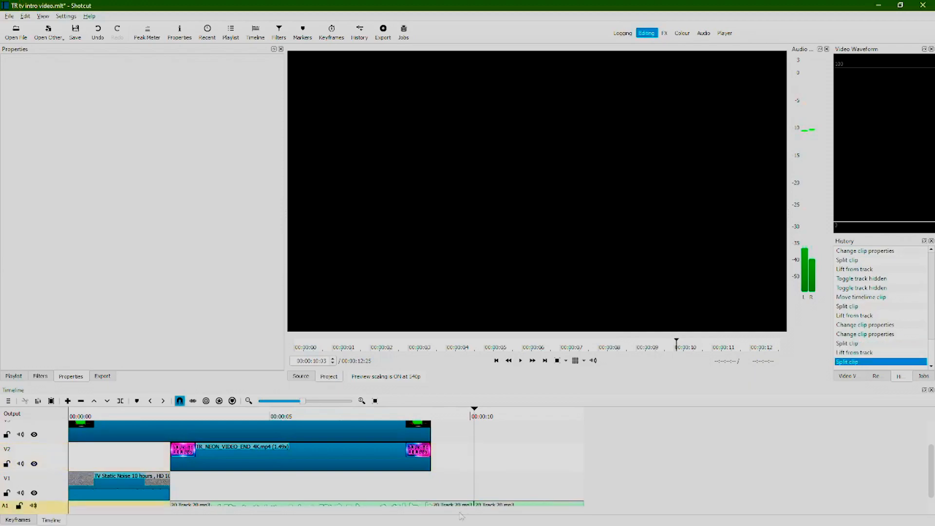
click(497, 505)
key(z)
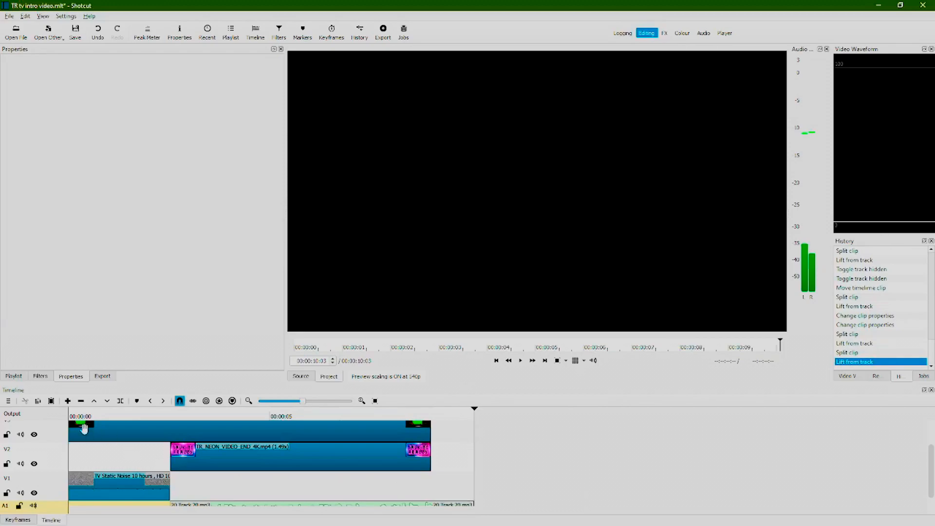
Step: Play back the trimmed intro and save the project
click(520, 360)
click(76, 34)
Step: Choose the YouTube export preset and set its advanced Interpolation option to Bicubic (better)
click(383, 32)
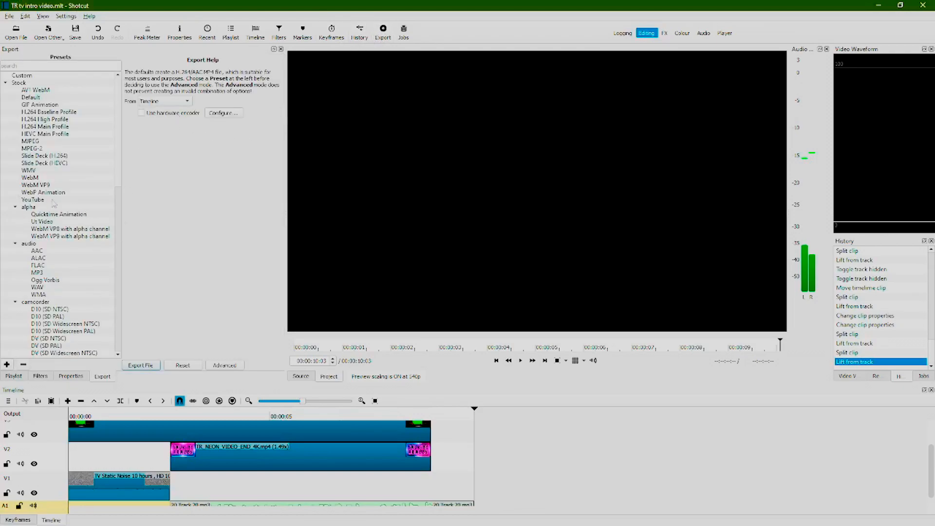
click(22, 201)
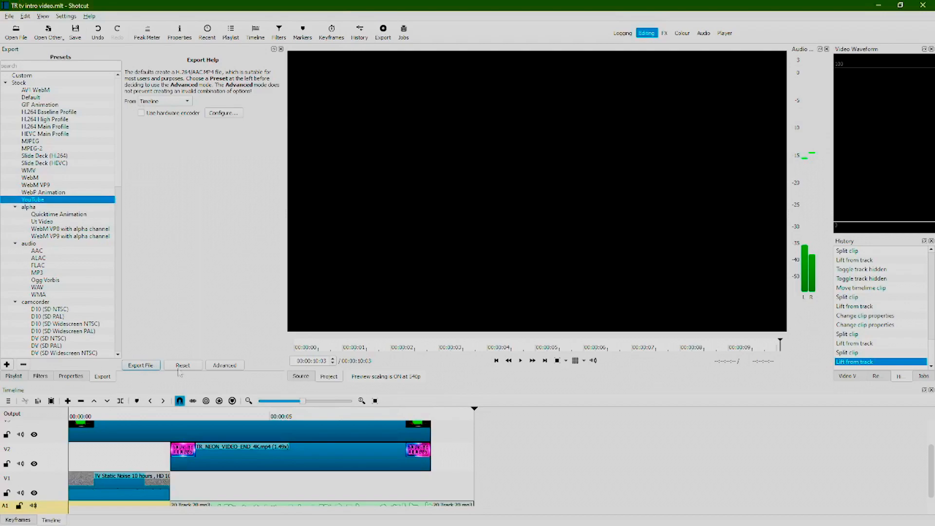
click(227, 366)
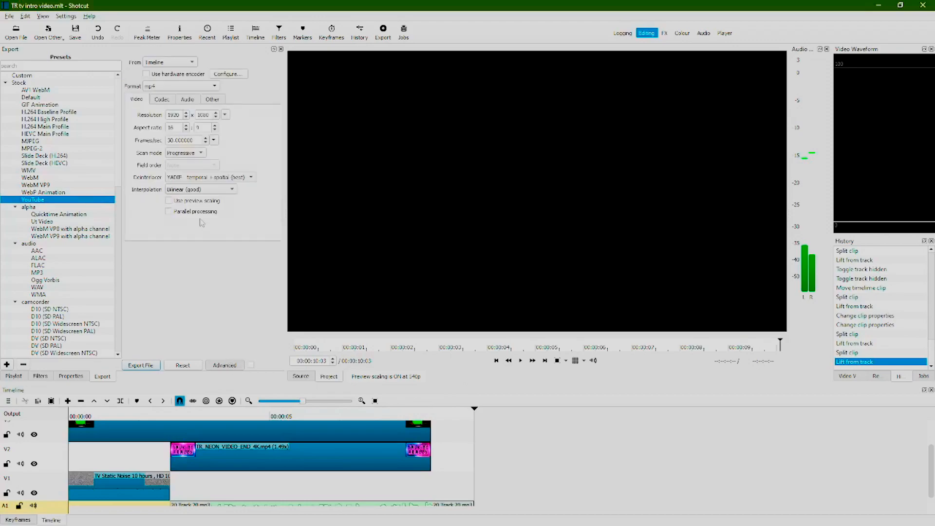
click(199, 191)
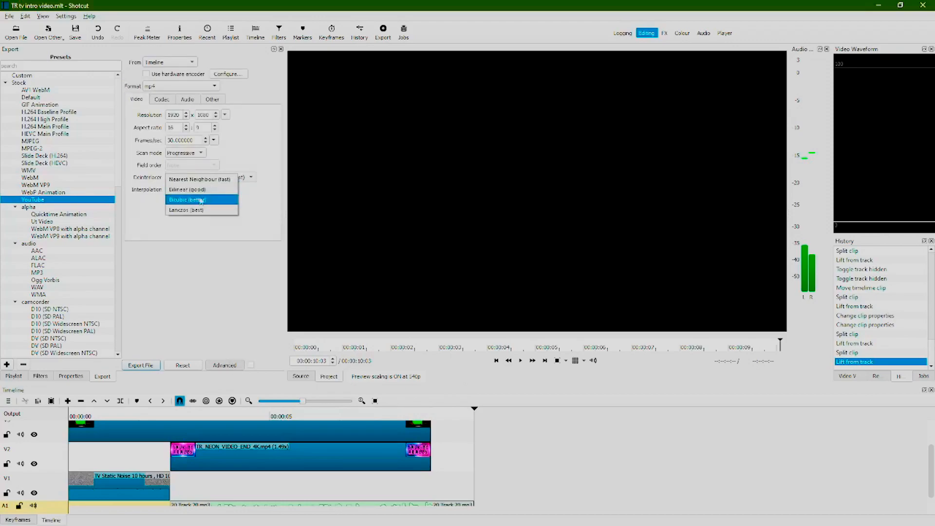
click(201, 200)
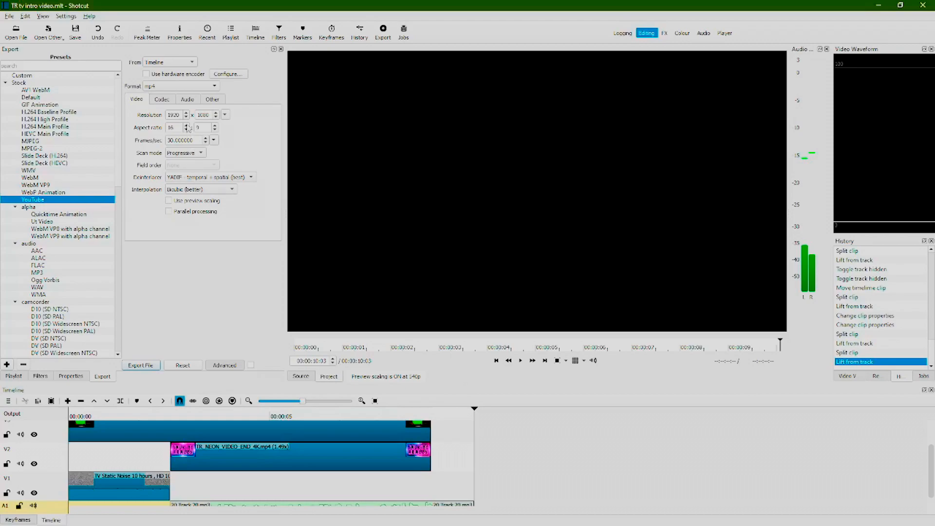
Step: Review the export's codec quality and export the timeline as an MP4 named "test video" in the Vegas Output folder
click(166, 100)
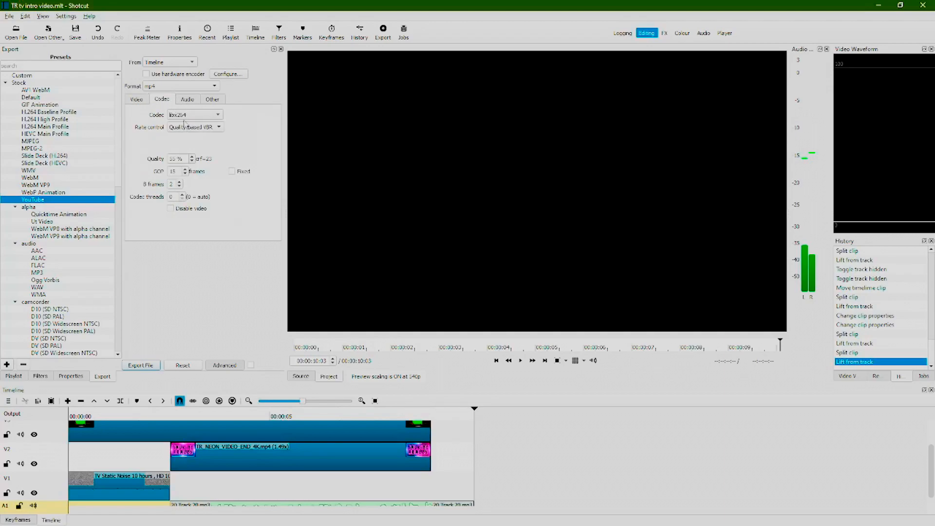
click(177, 158)
click(146, 366)
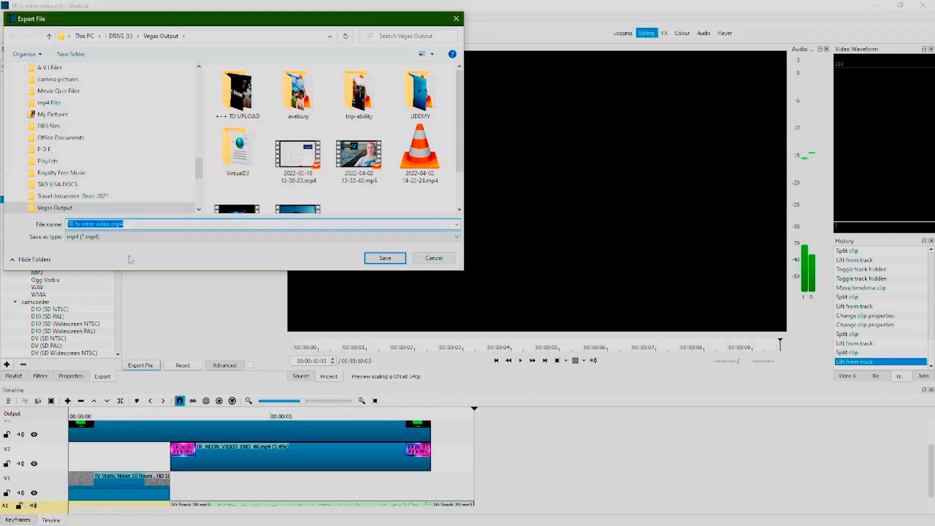
text(test video)
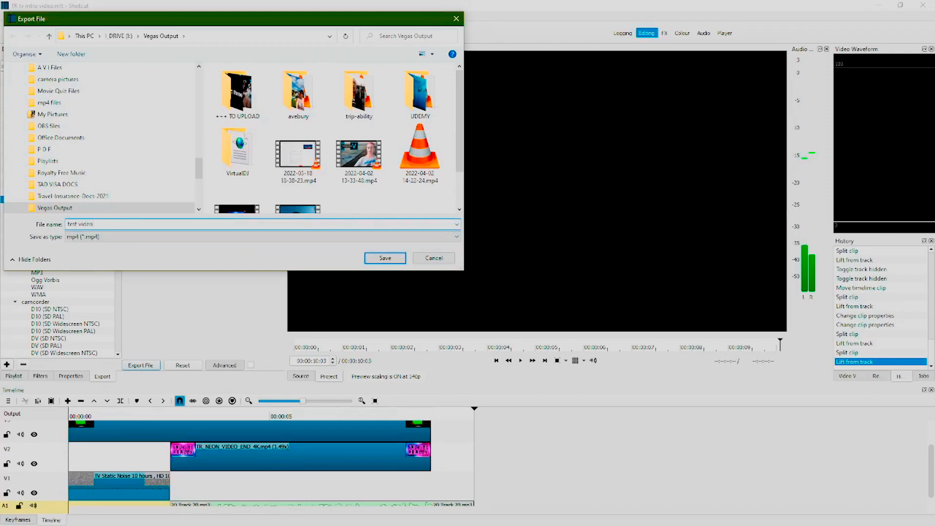
key(Return)
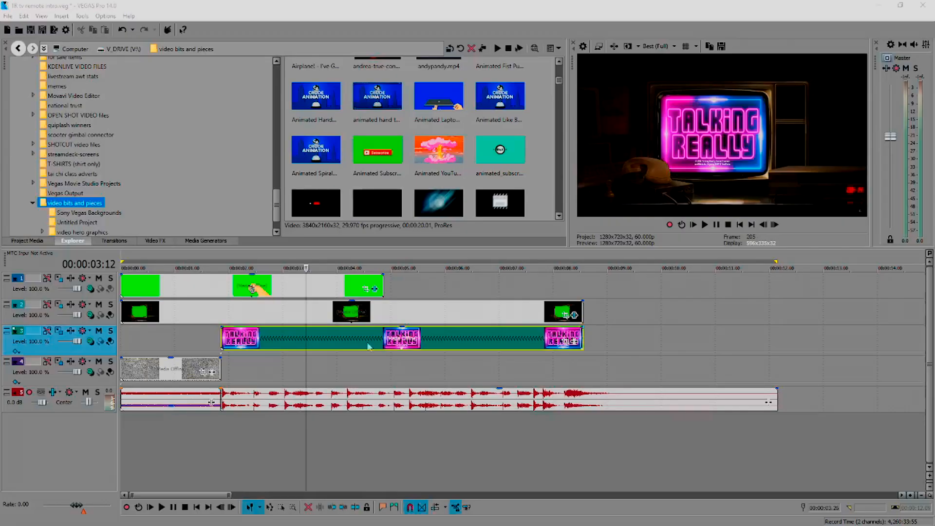
Step: Switch to VEGAS Pro, move to the hand section on track 1 and look at the Chroma Keyer presets among the video effects
click(270, 289)
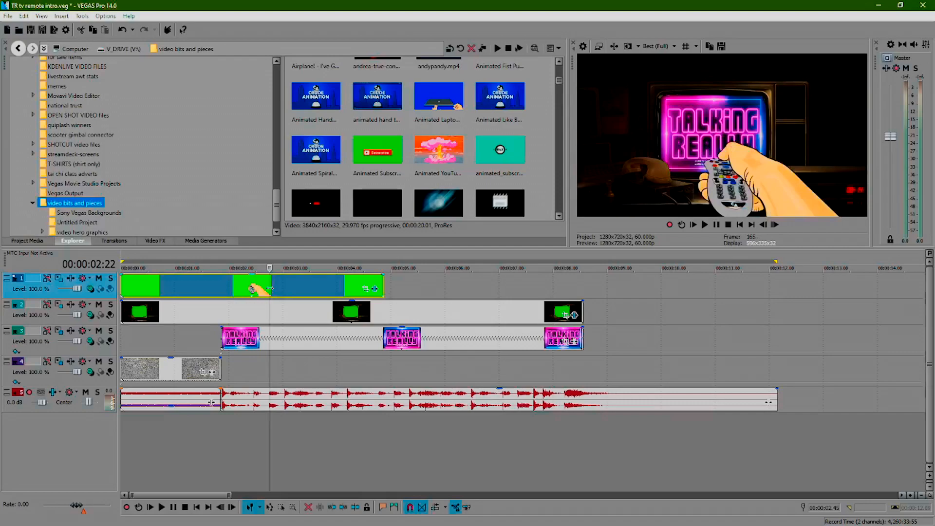
right_click(269, 288)
click(259, 285)
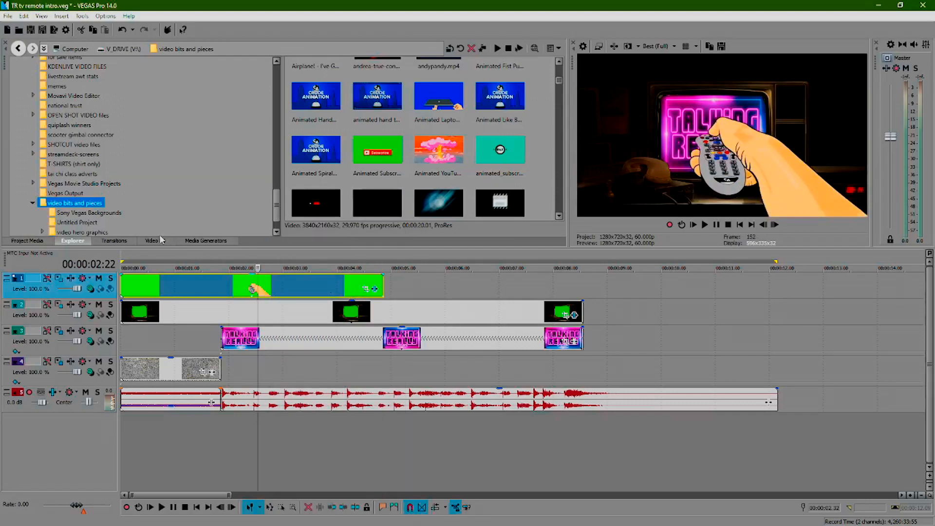
click(155, 241)
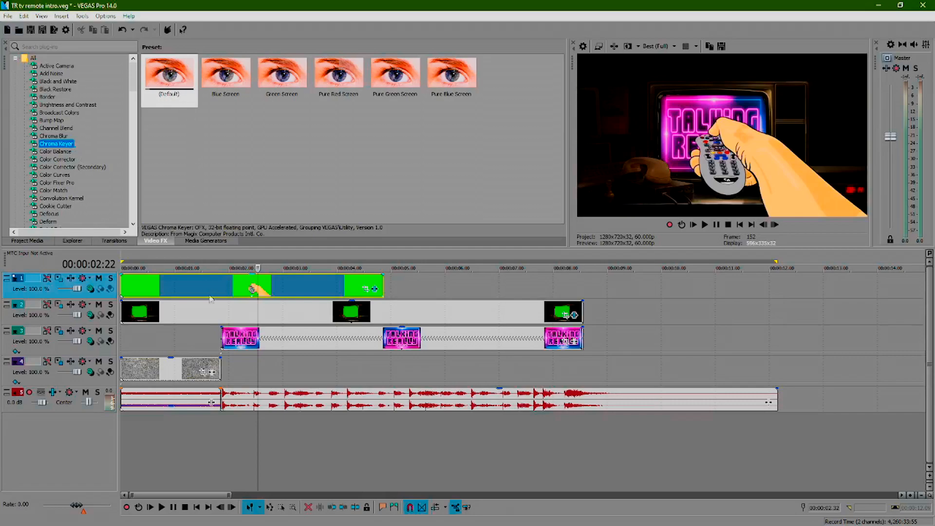
Step: Open the Chroma Keyer settings applied to the hand clip and examine its colour, threshold and blur controls
click(379, 290)
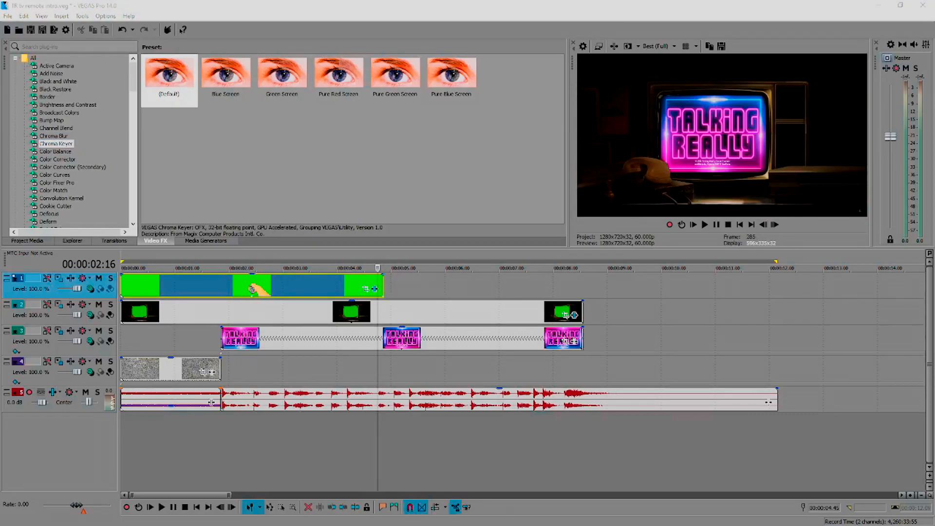
click(374, 289)
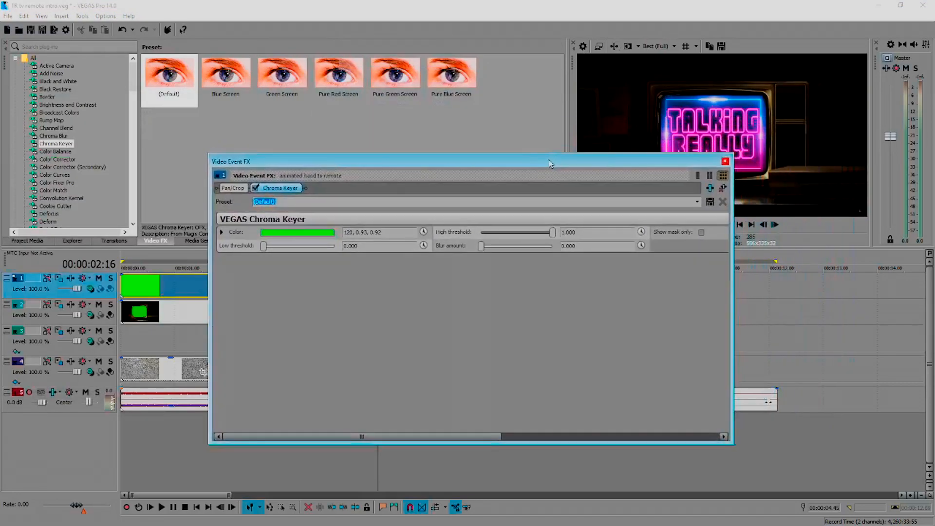
click(271, 237)
click(286, 245)
click(635, 121)
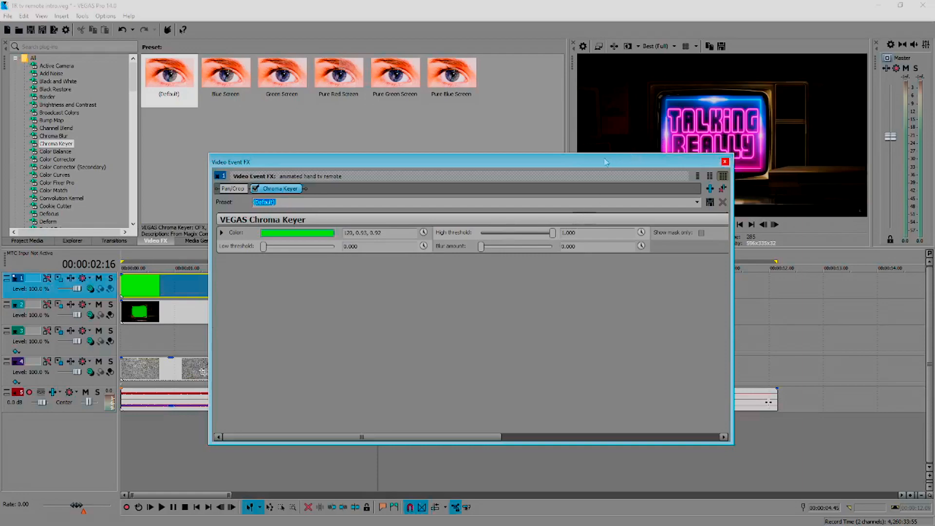
Step: Close the Chroma Keyer settings and preview the keyed hand over the TV at two points in the track 1 clip
click(539, 233)
click(724, 162)
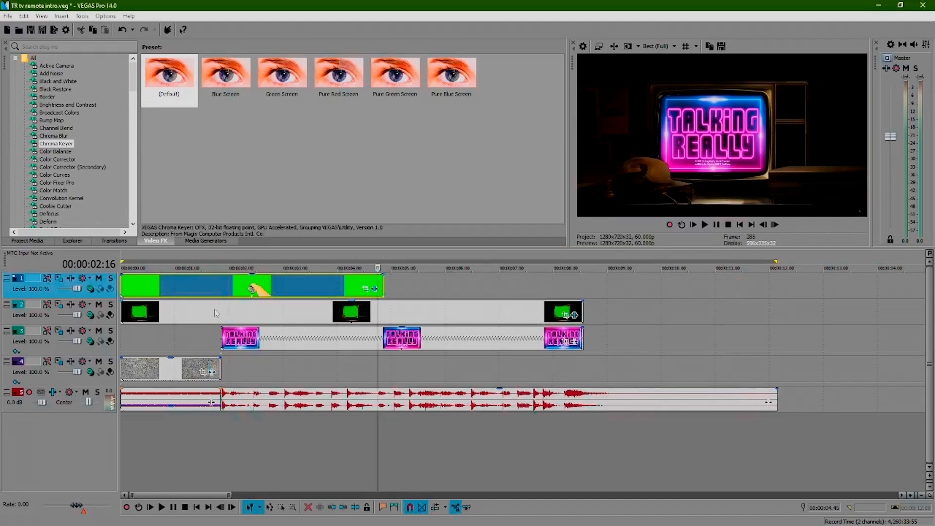
click(273, 288)
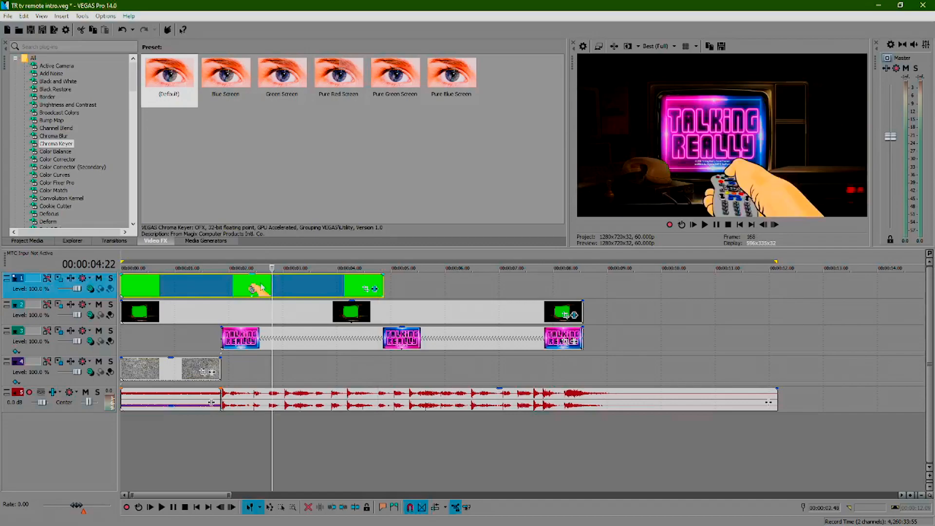
click(237, 284)
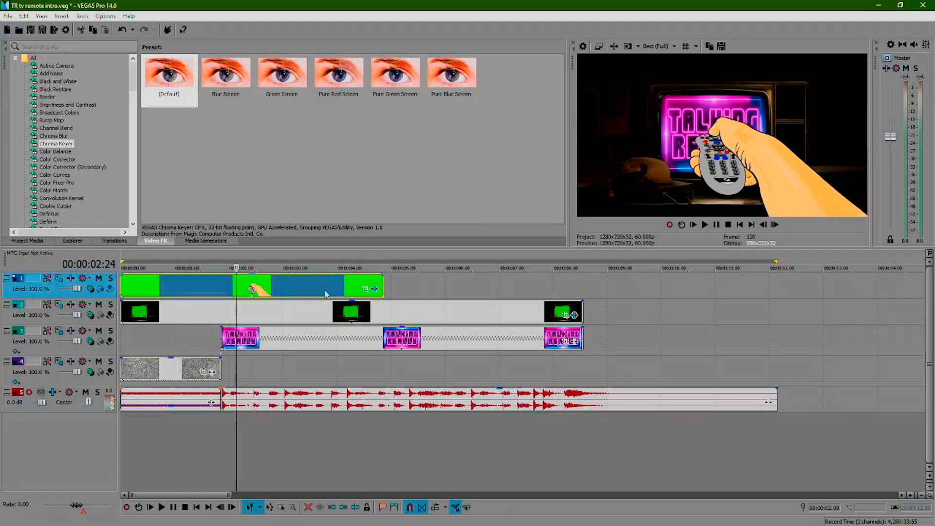
Step: Delete the audio tail on track 5 beyond about 00:00:09.55 and set the loop selection to the whole project
click(123, 464)
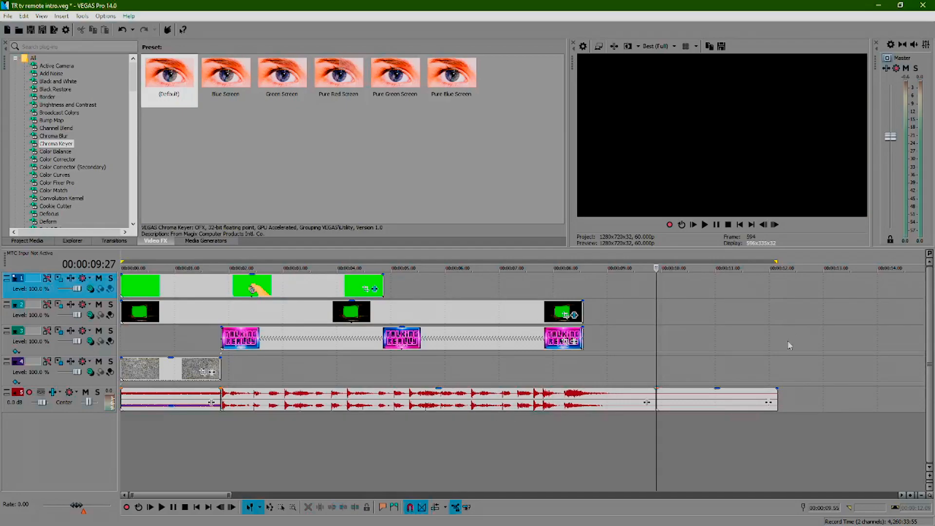
click(682, 405)
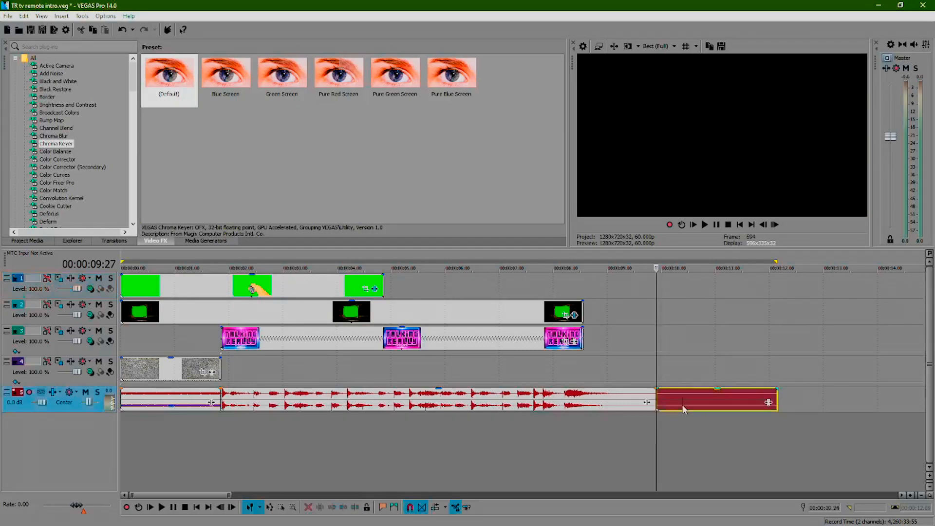
key(Delete)
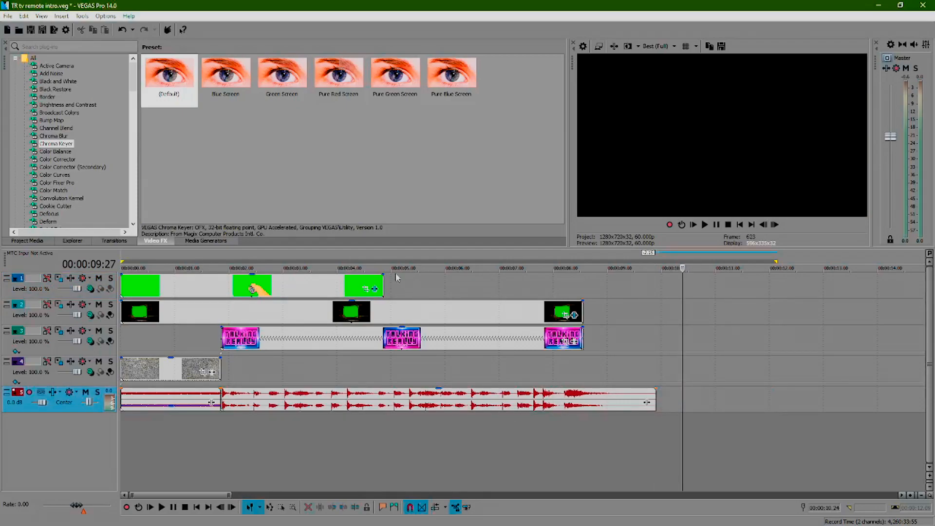
right_click(376, 262)
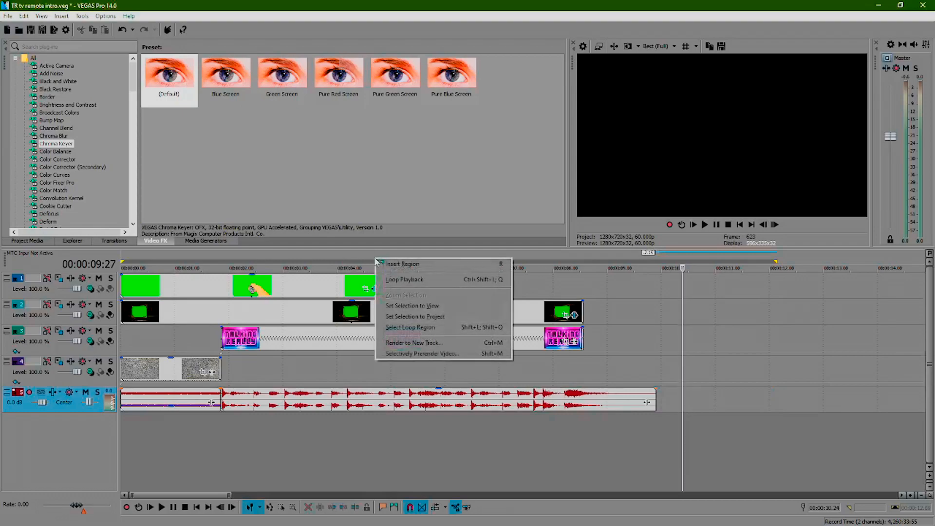
click(389, 317)
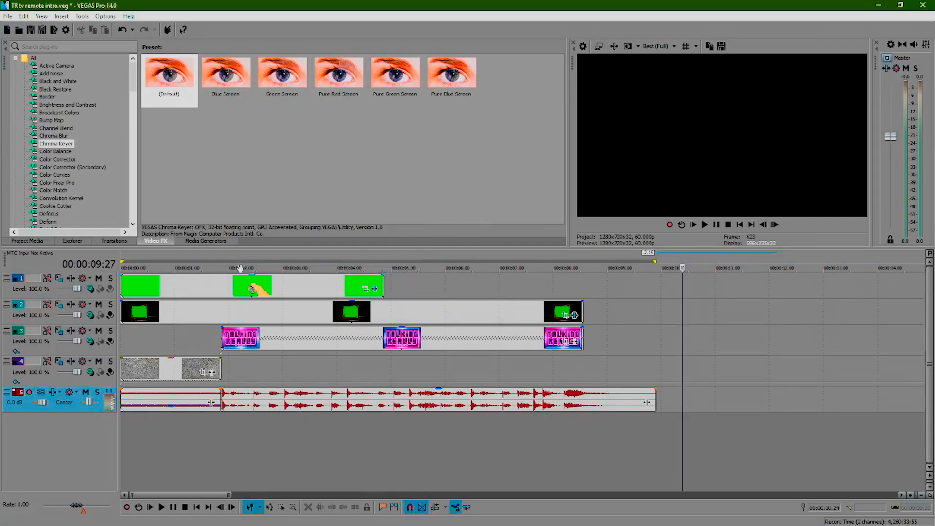
Step: Render only the loop region as "TR tv remote intro.mp4" in the Vegas Output folder, using the HD 1080p 14mbs 60 fps template
click(8, 16)
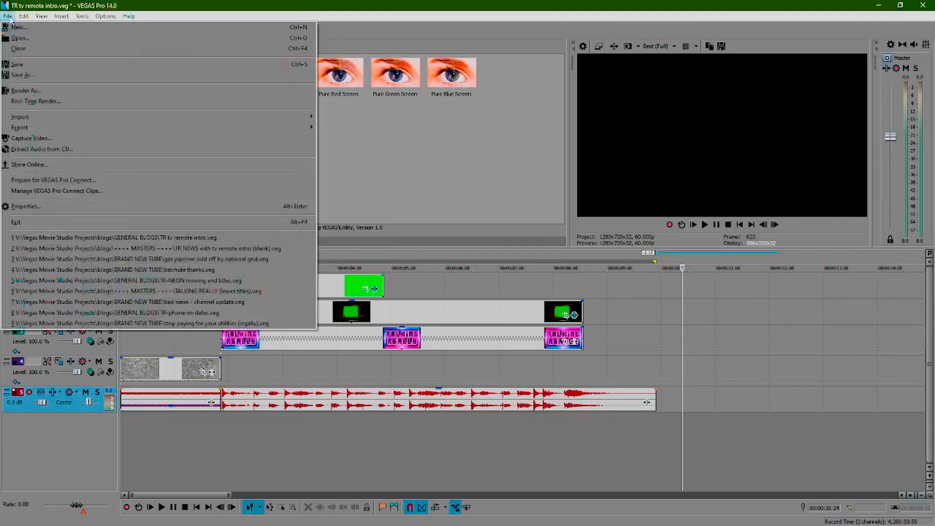
click(23, 91)
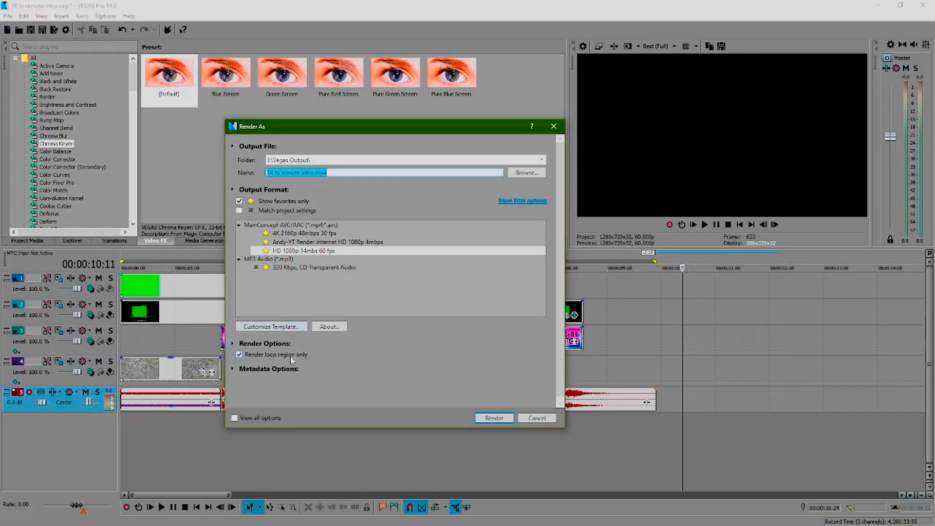
click(494, 418)
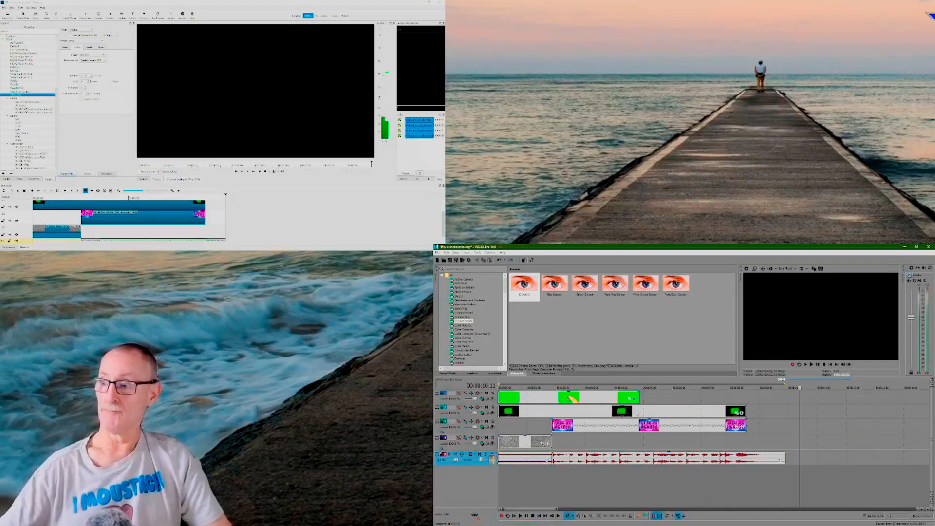
Step: Open the Pan/Crop settings of the hand clip on track 1 and enlarge its crop frame beyond the green image
click(633, 400)
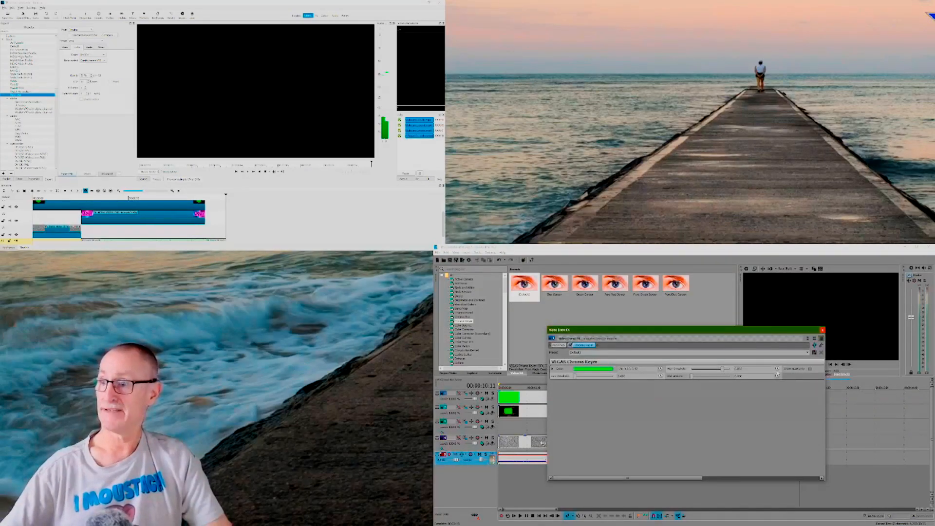
click(822, 330)
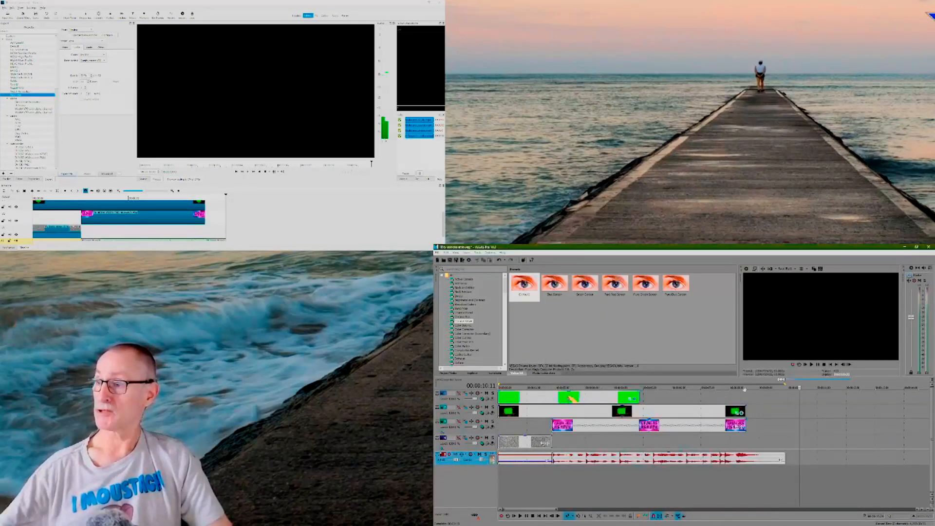
click(632, 400)
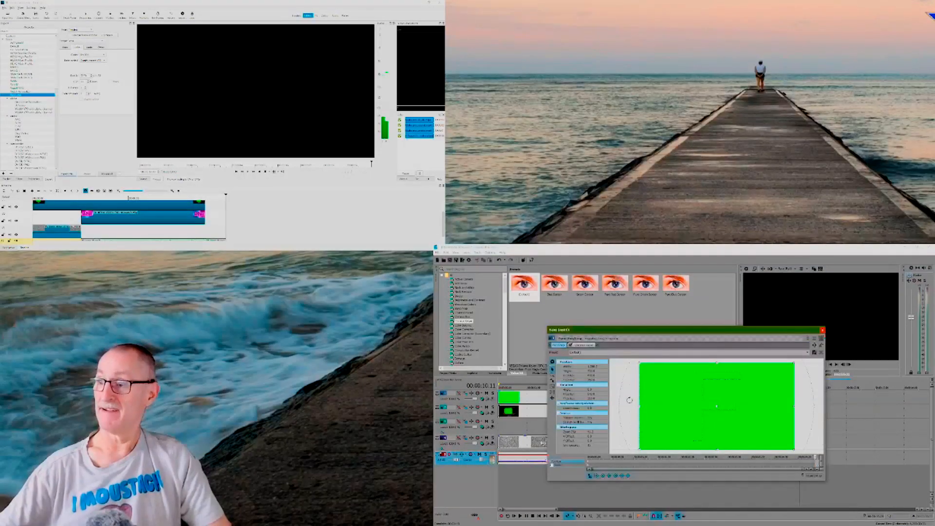
scroll(697, 413, down, 1)
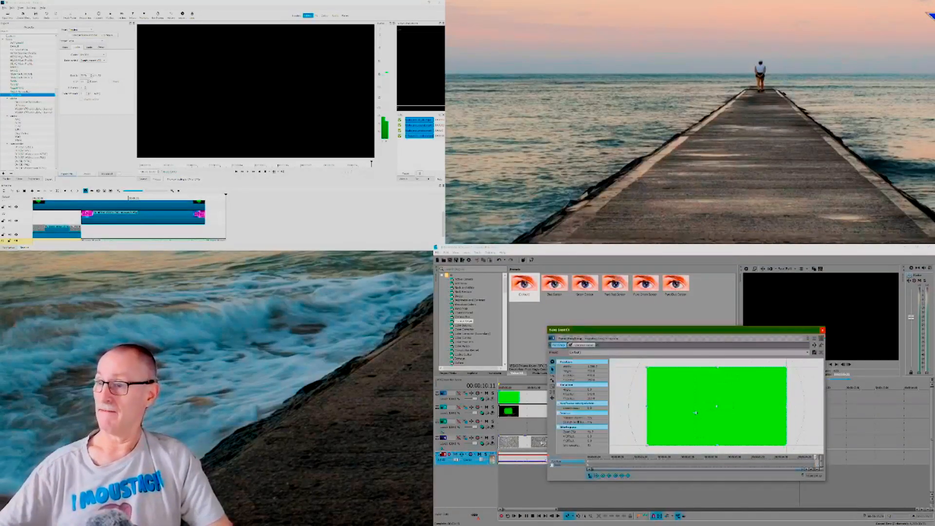
scroll(657, 407, down, 2)
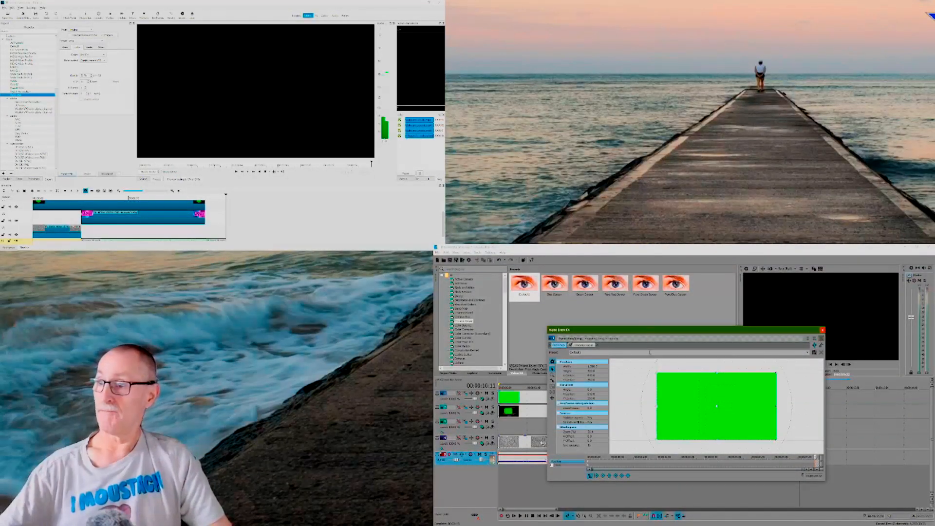
drag(656, 372, 636, 353)
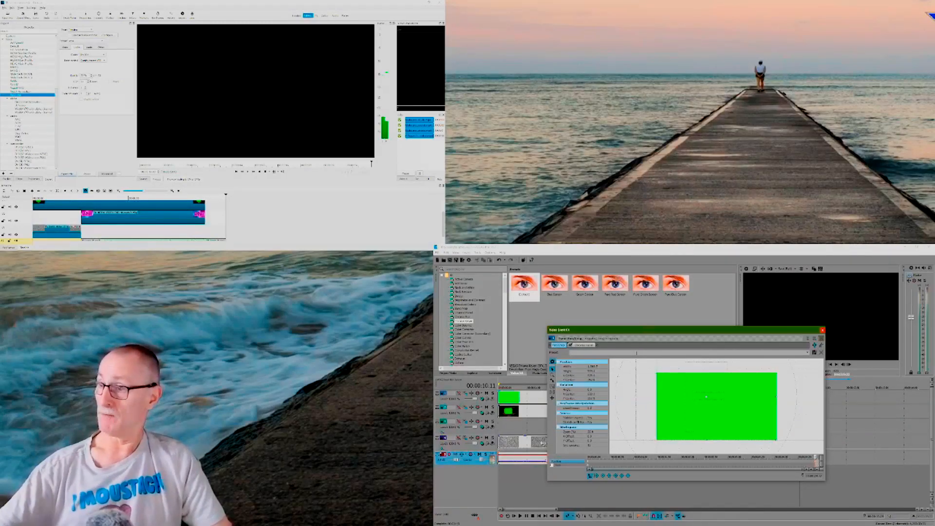